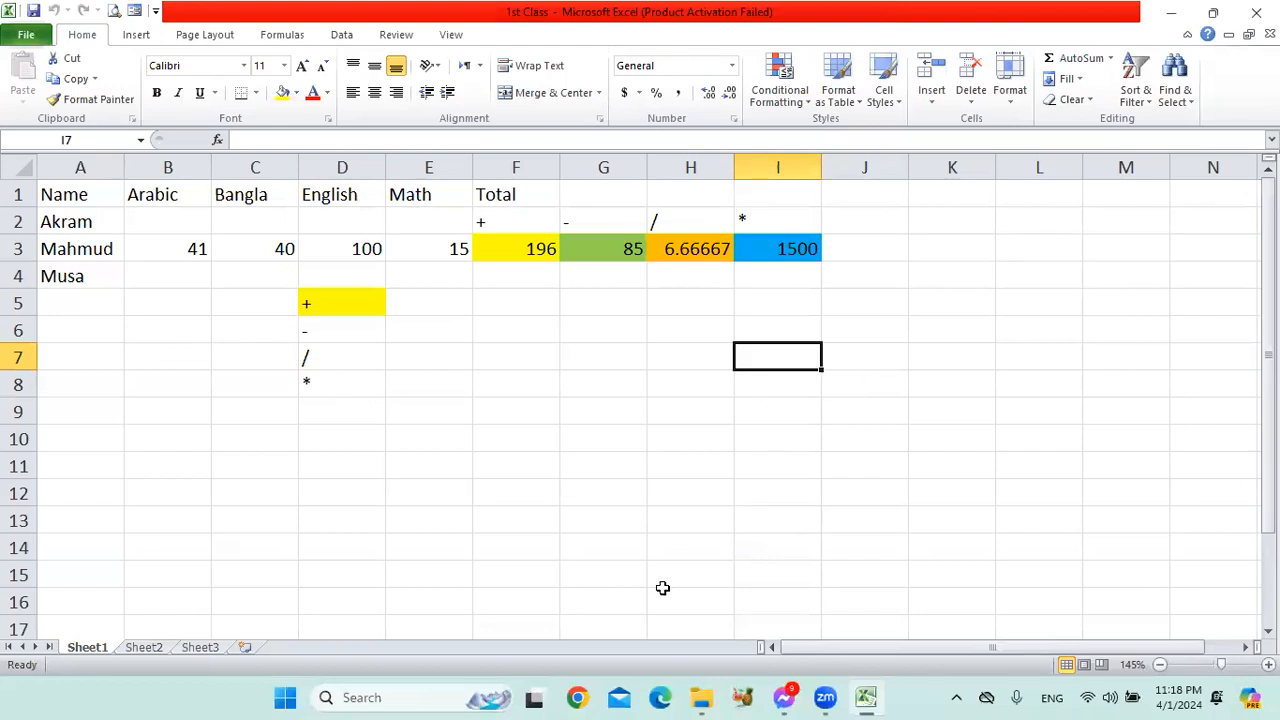
# Open the Excel Class Sheet workbook from the Office Program folder and show the beginning of Salary Sheet 1.
pyautogui.click(608, 639)
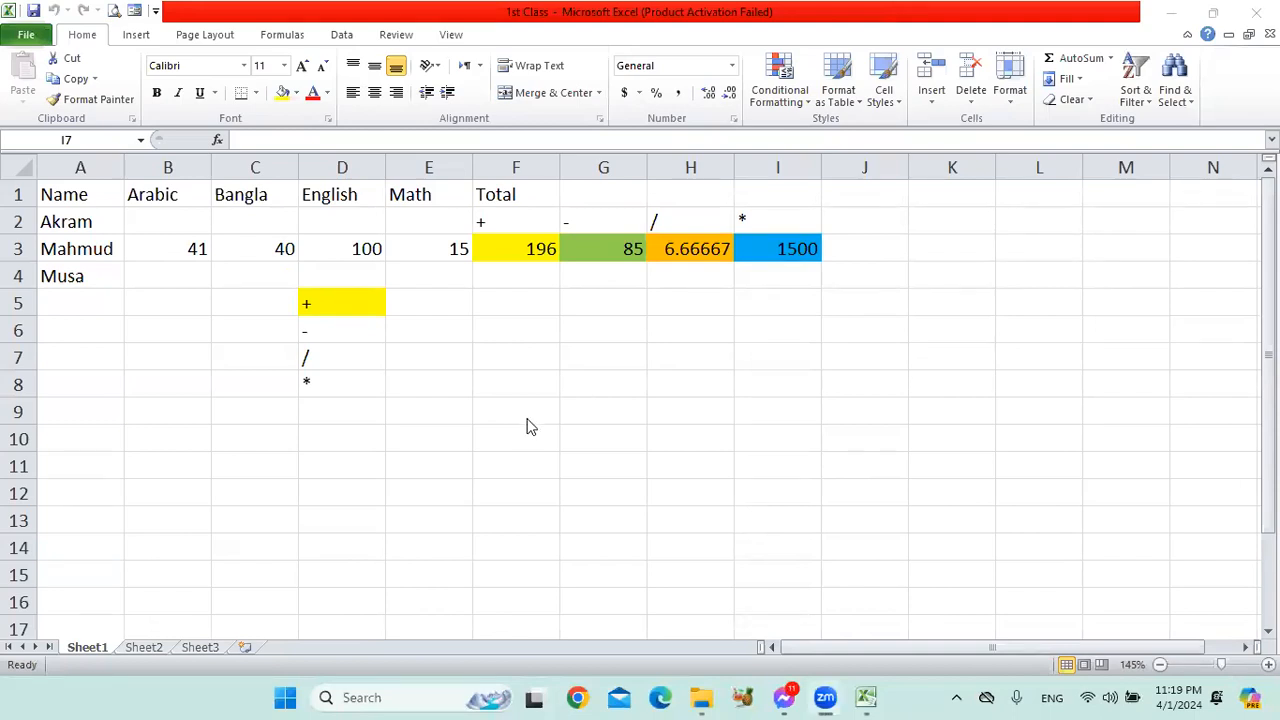
pyautogui.click(700, 697)
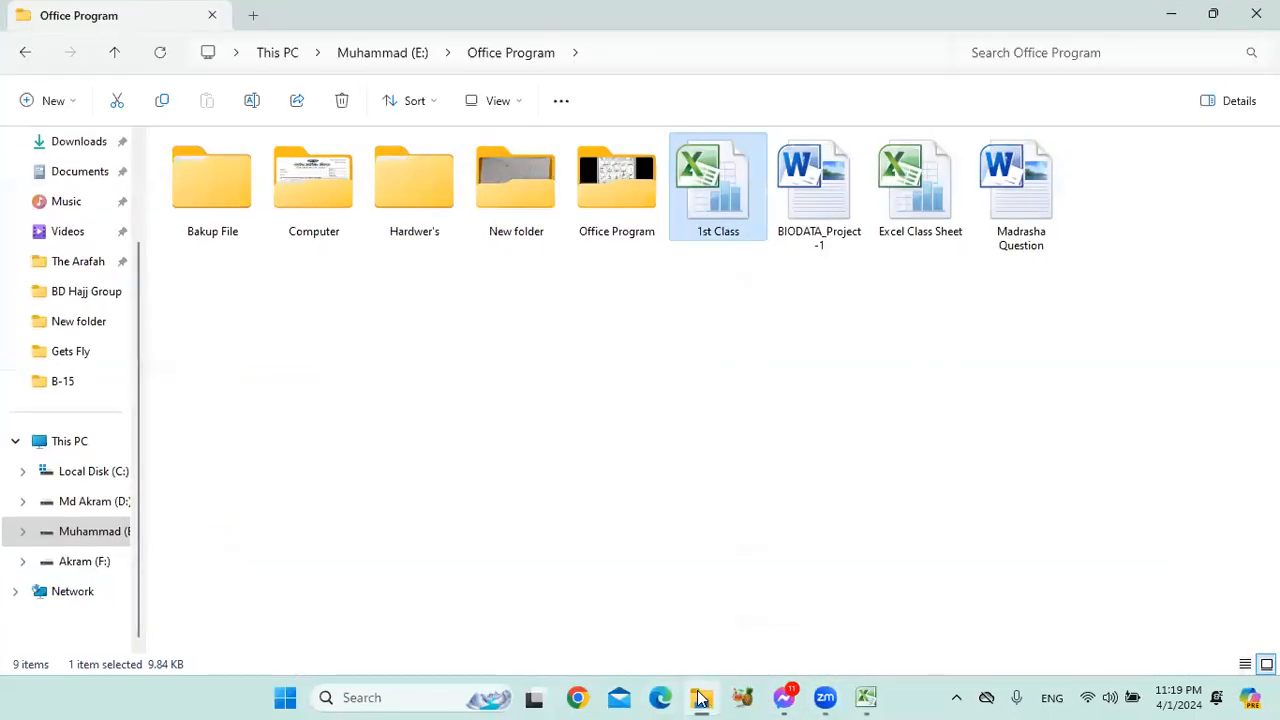
pyautogui.doubleClick(916, 185)
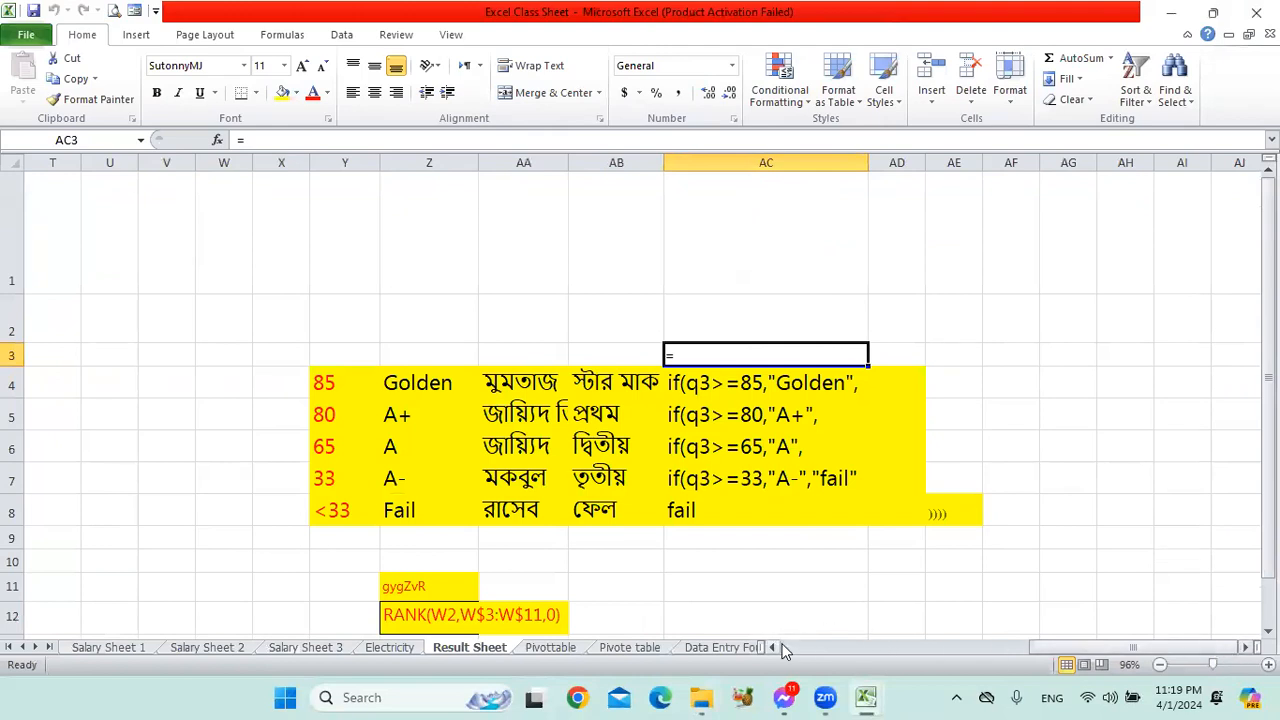
pyautogui.click(100, 650)
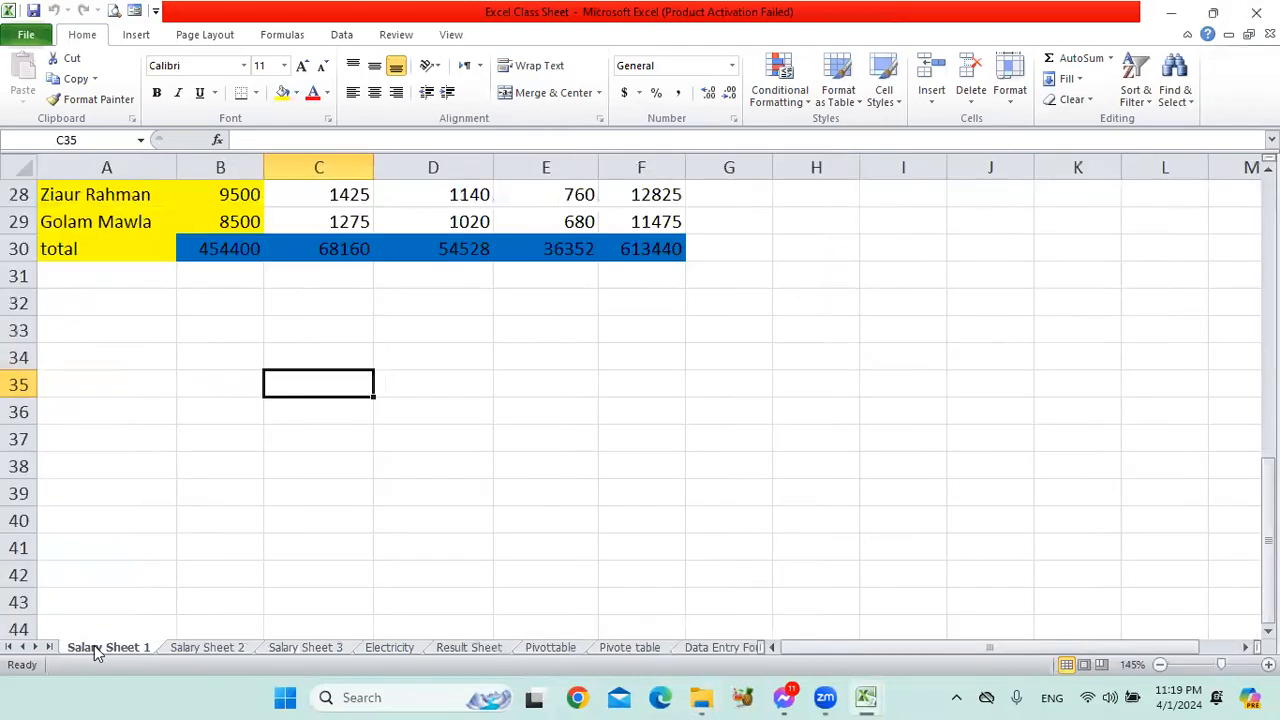
pyautogui.click(472, 336)
pyautogui.scroll(9, 485, 350)
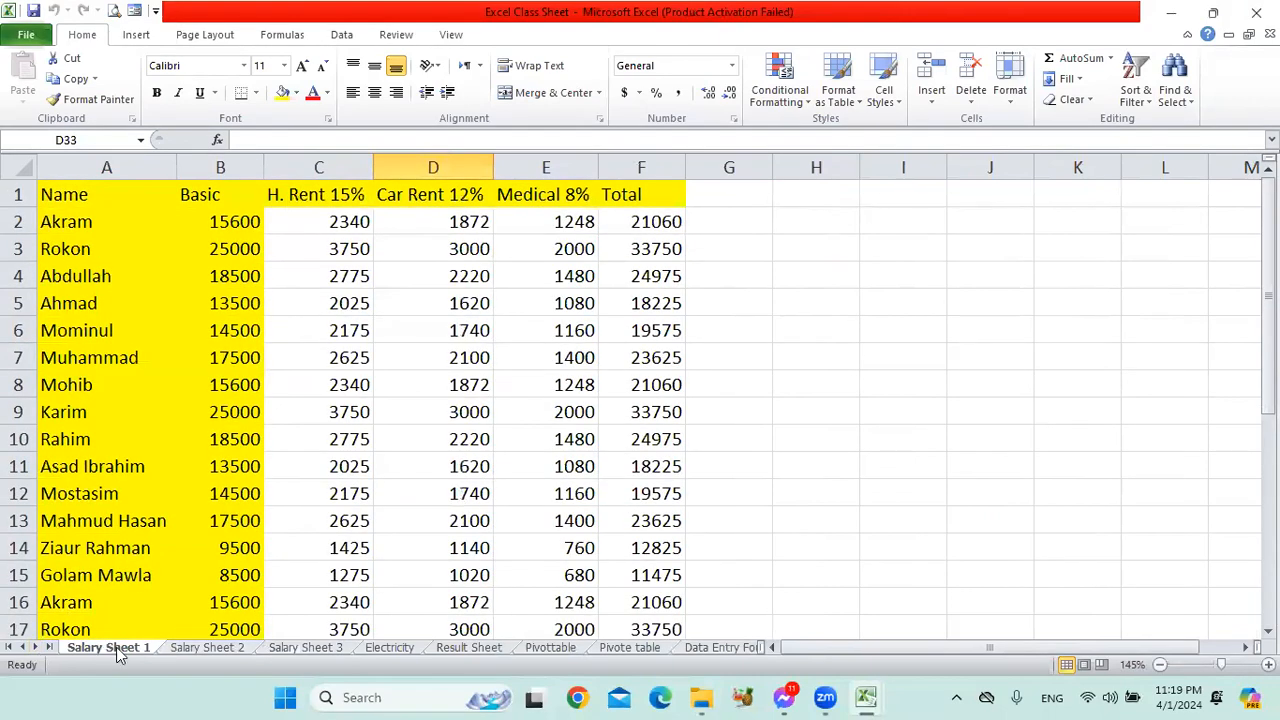
pyautogui.click(401, 221)
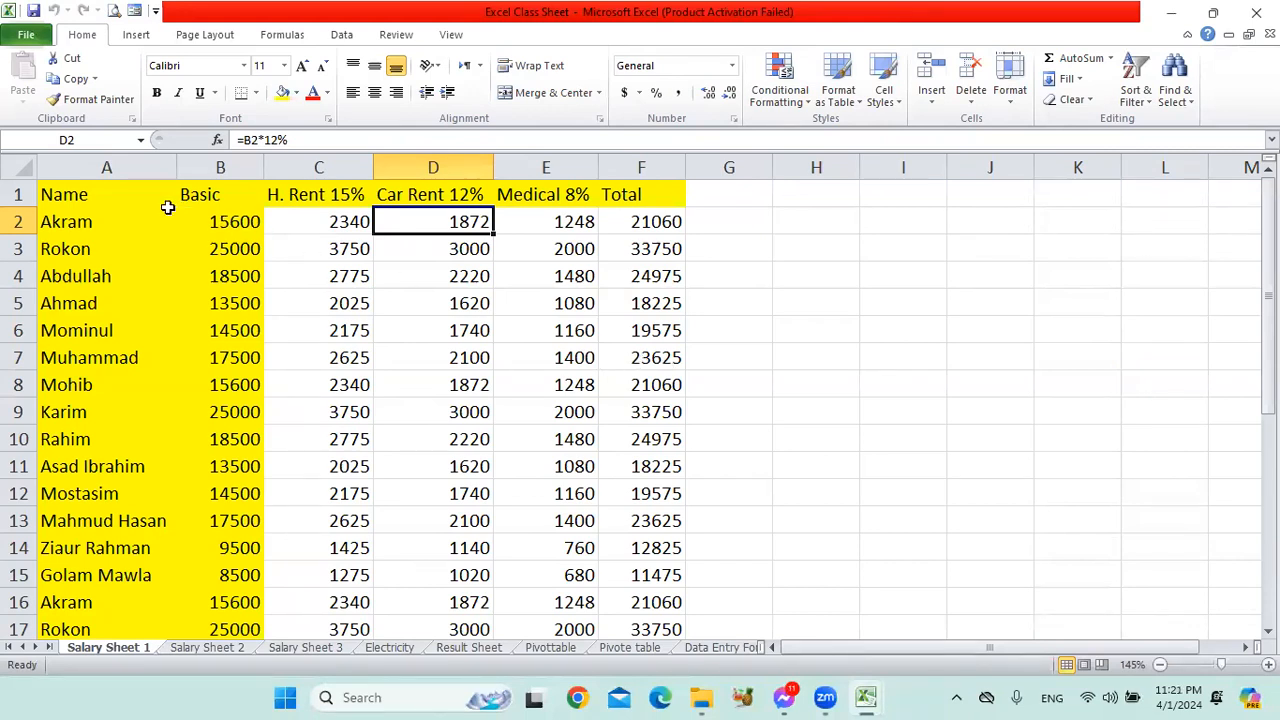
pyautogui.click(124, 196)
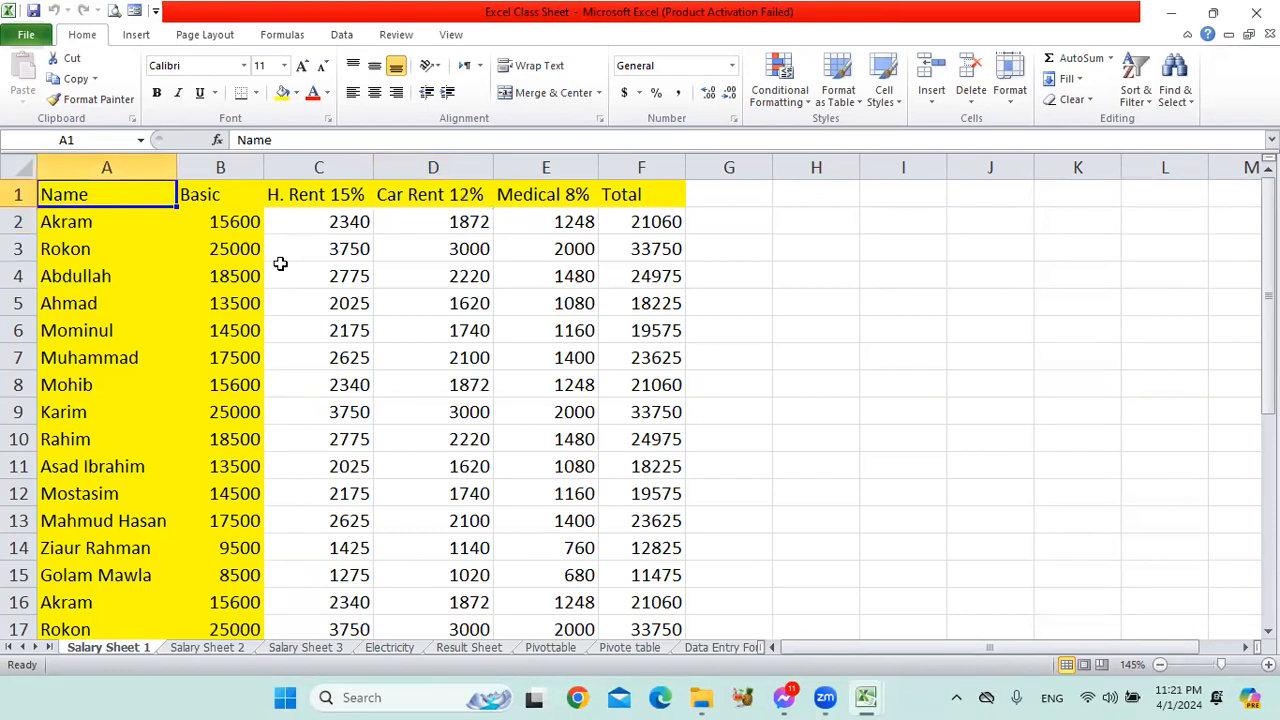
pyautogui.click(656, 356)
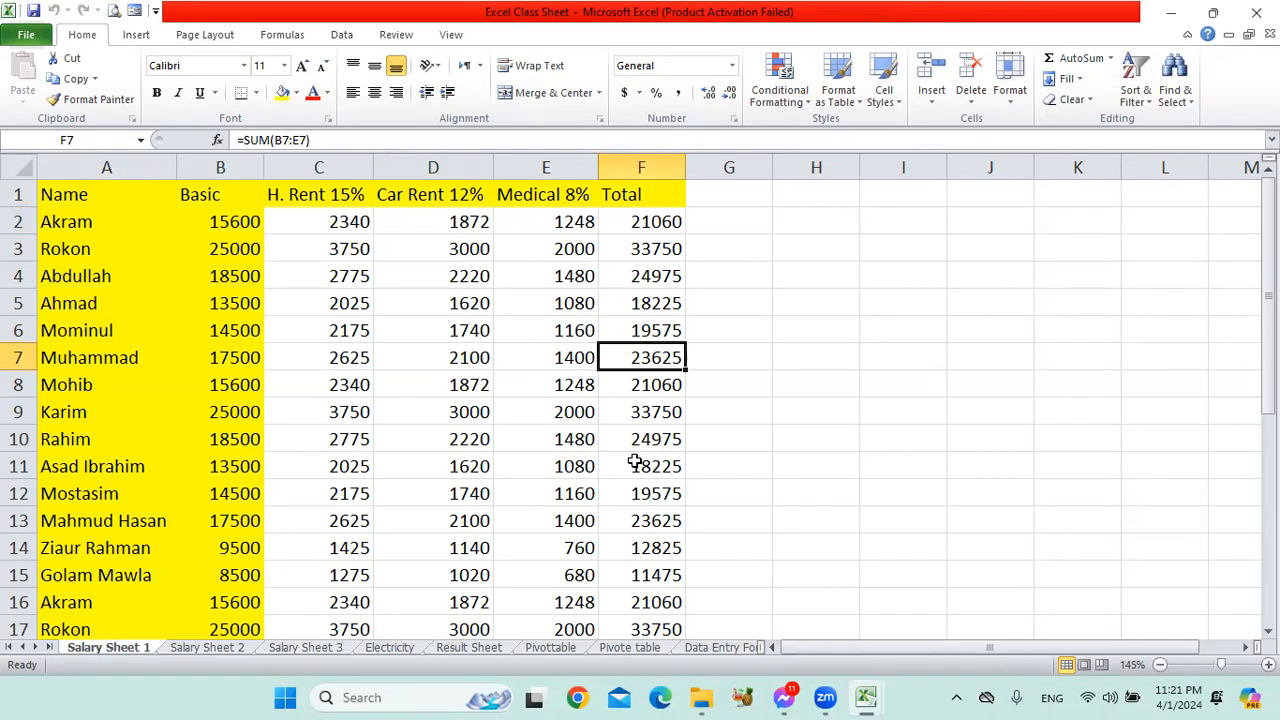
pyautogui.click(745, 316)
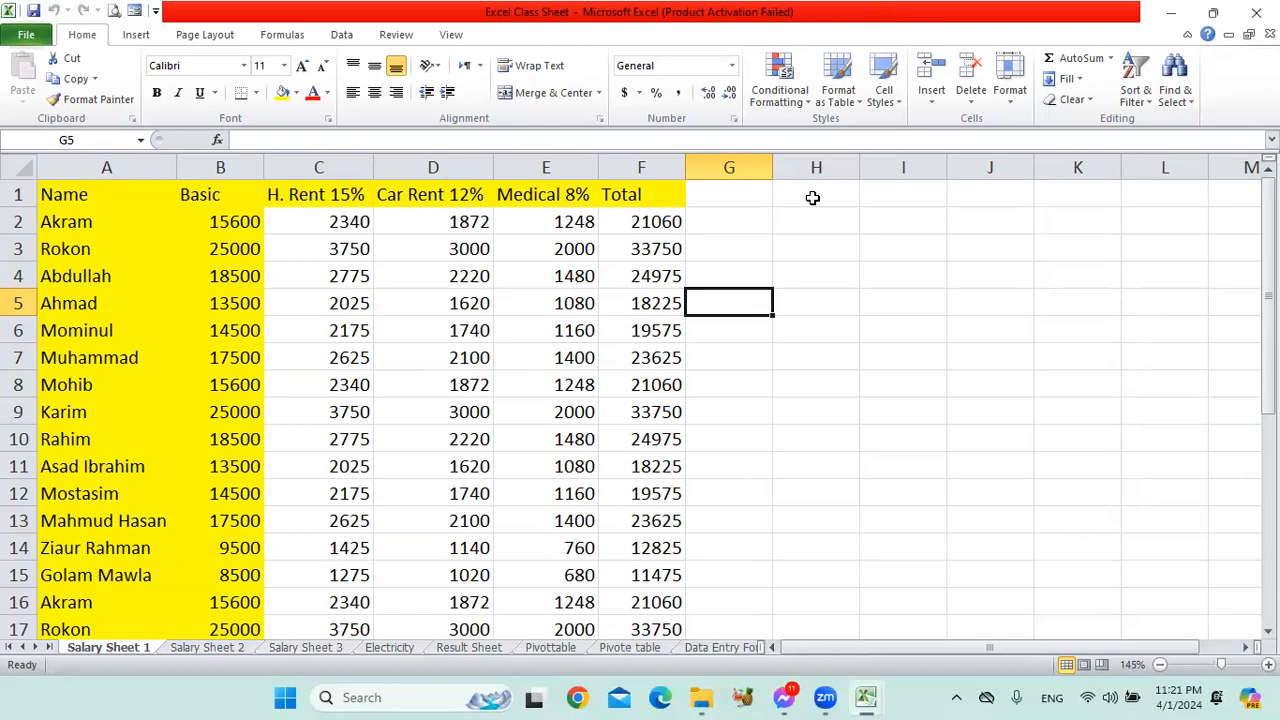
pyautogui.click(747, 275)
pyautogui.moveTo(747, 275); pyautogui.dragTo(1108, 480)
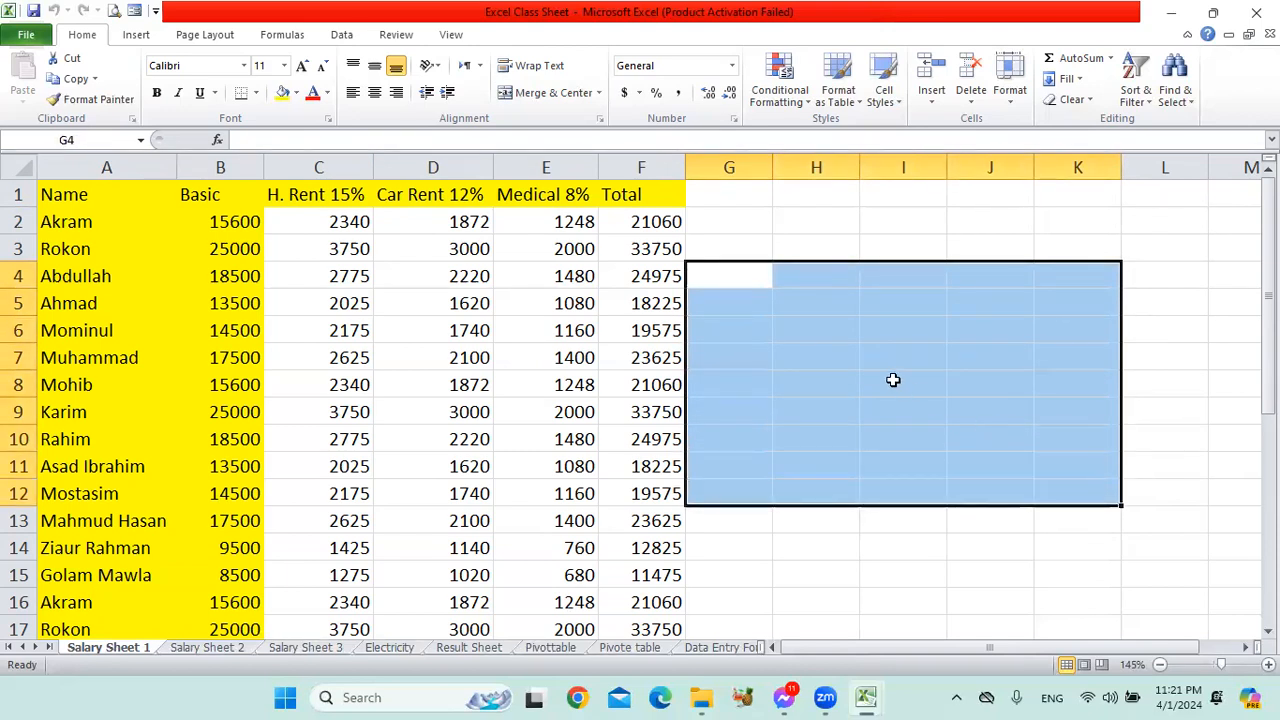
pyautogui.click(826, 357)
pyautogui.moveTo(814, 249); pyautogui.dragTo(1103, 507)
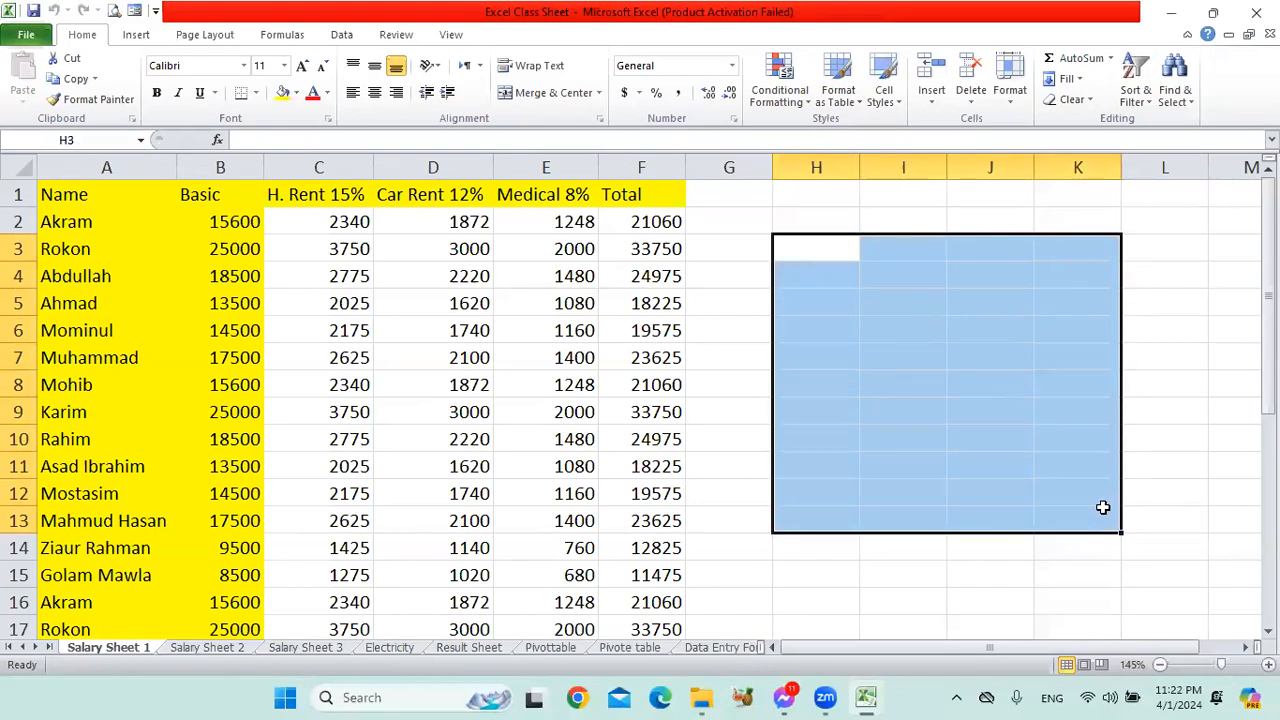
pyautogui.click(906, 342)
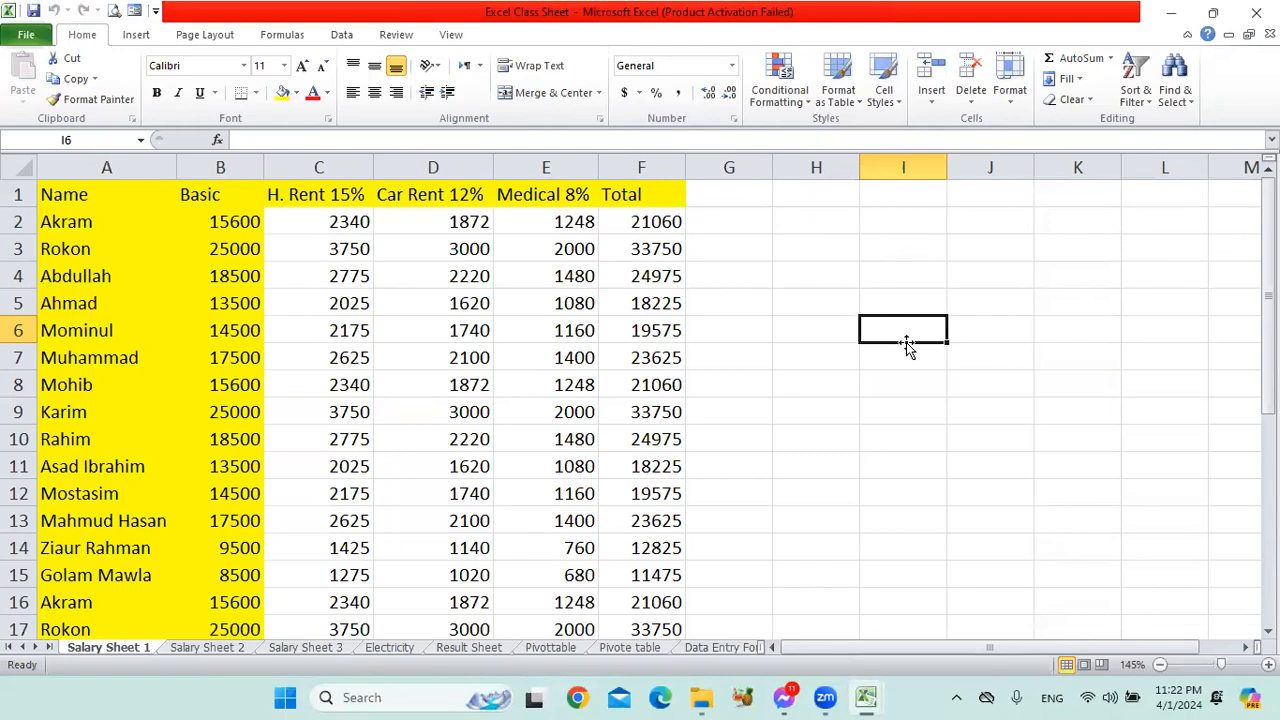
pyautogui.click(211, 648)
pyautogui.click(125, 648)
# Compare the entered Name and Basic columns with the formula-driven H. Rent, Car Rent, Medical and Total columns on Salary Sheet 1.
pyautogui.click(341, 226)
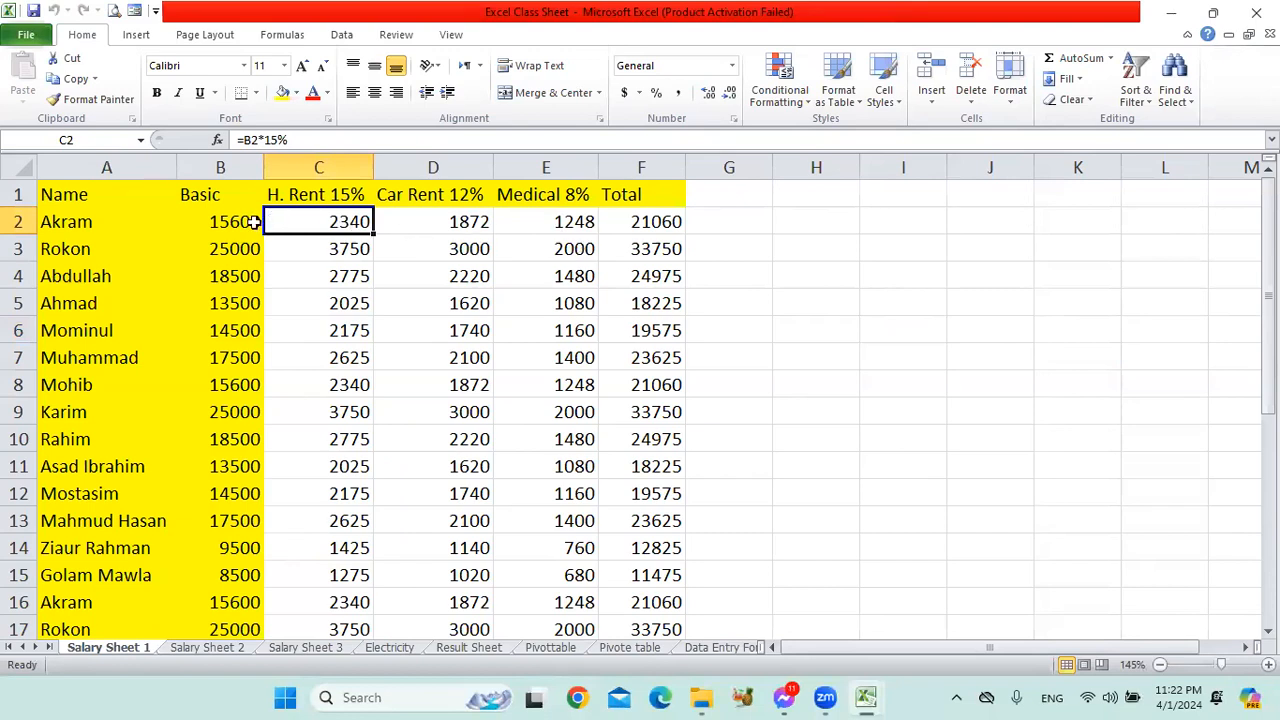
pyautogui.moveTo(60, 194); pyautogui.dragTo(229, 569)
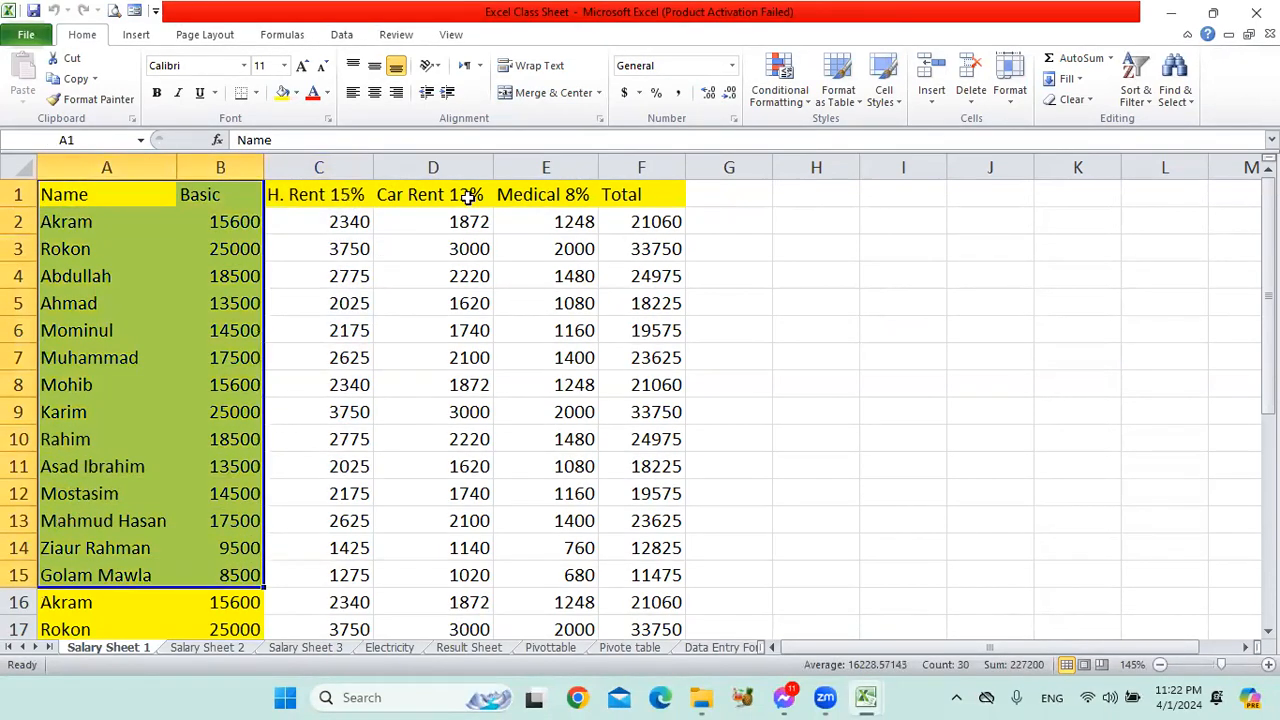
pyautogui.click(410, 214)
pyautogui.moveTo(343, 222); pyautogui.dragTo(614, 546)
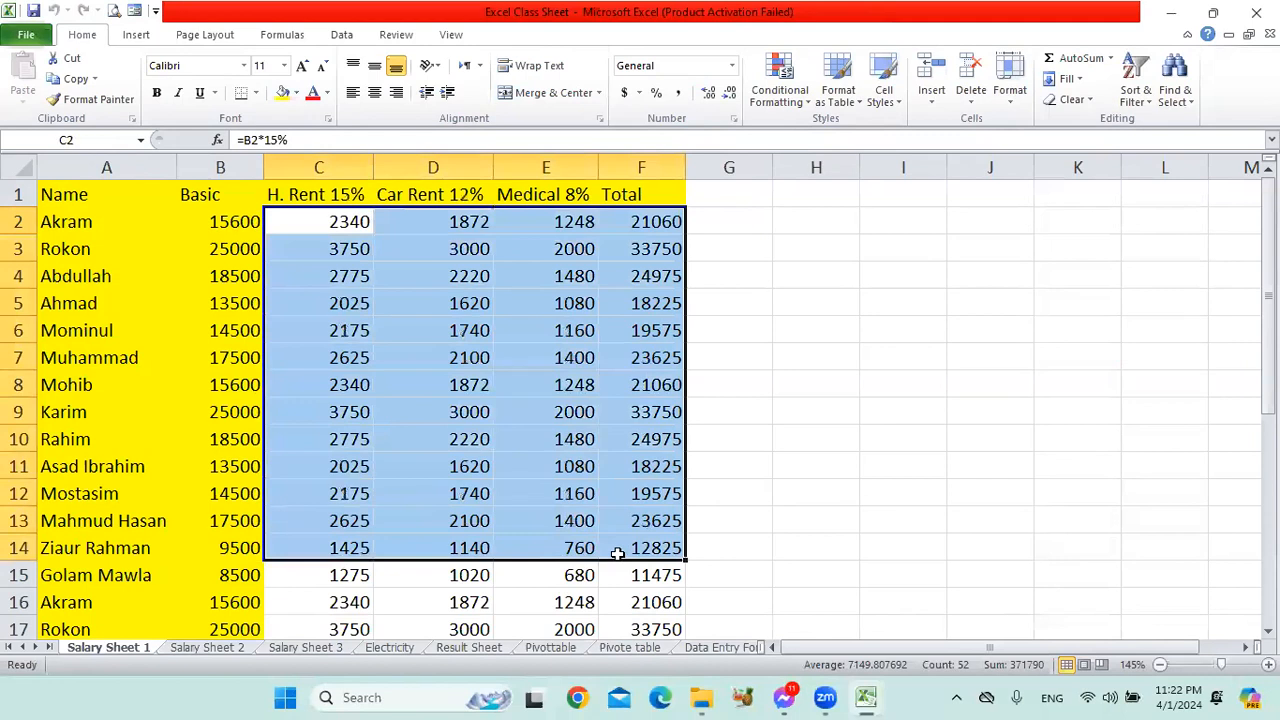
pyautogui.moveTo(177, 256); pyautogui.dragTo(194, 491)
pyautogui.click(414, 326)
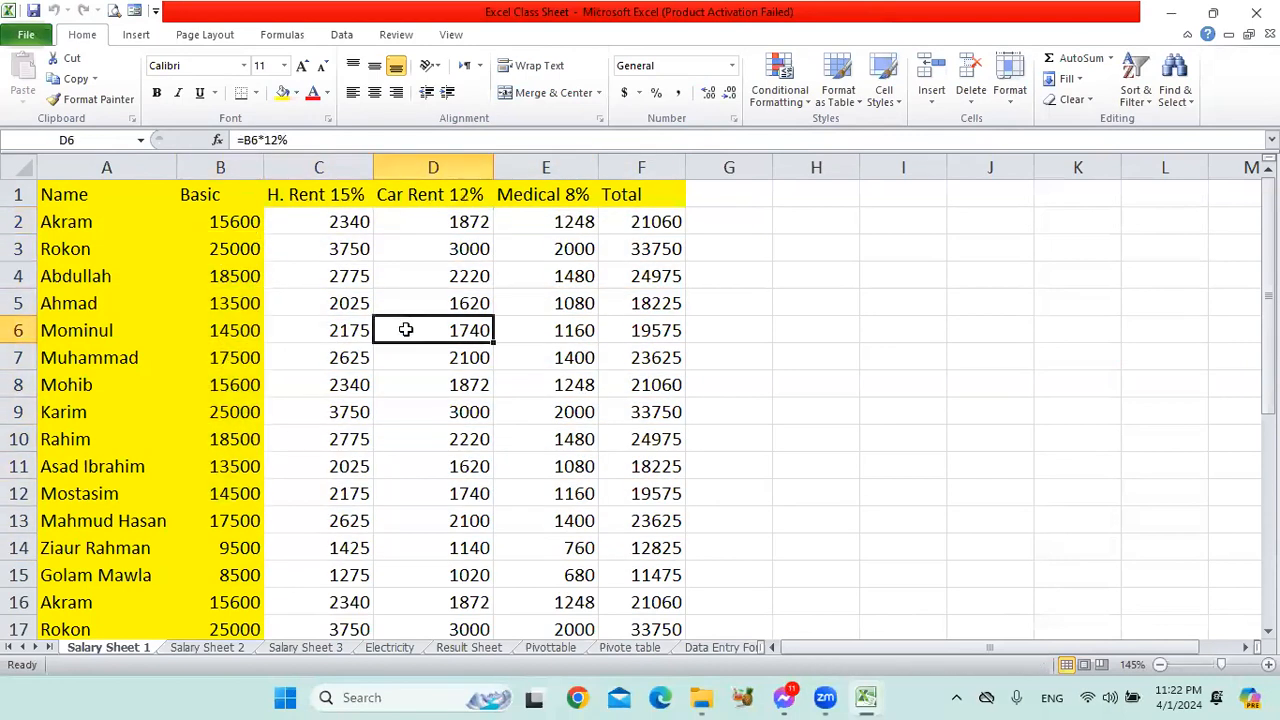
pyautogui.moveTo(337, 229); pyautogui.dragTo(678, 552)
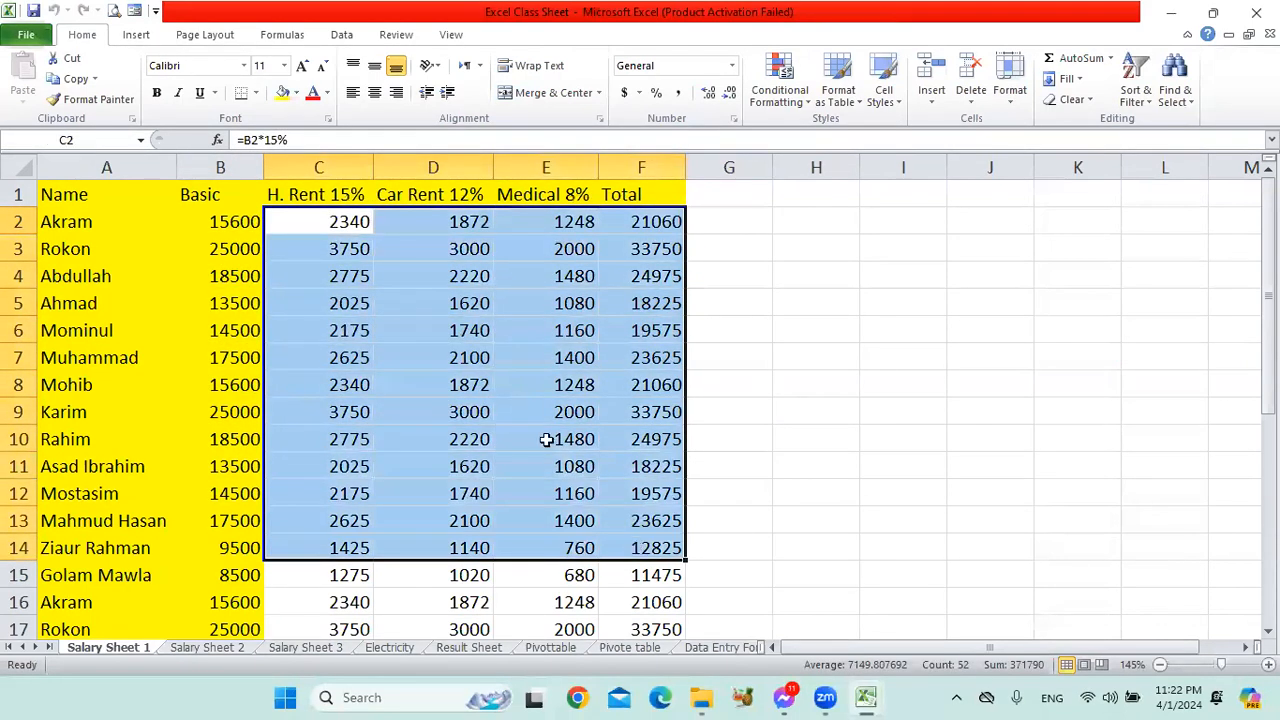
pyautogui.click(473, 287)
pyautogui.moveTo(329, 221); pyautogui.dragTo(666, 569)
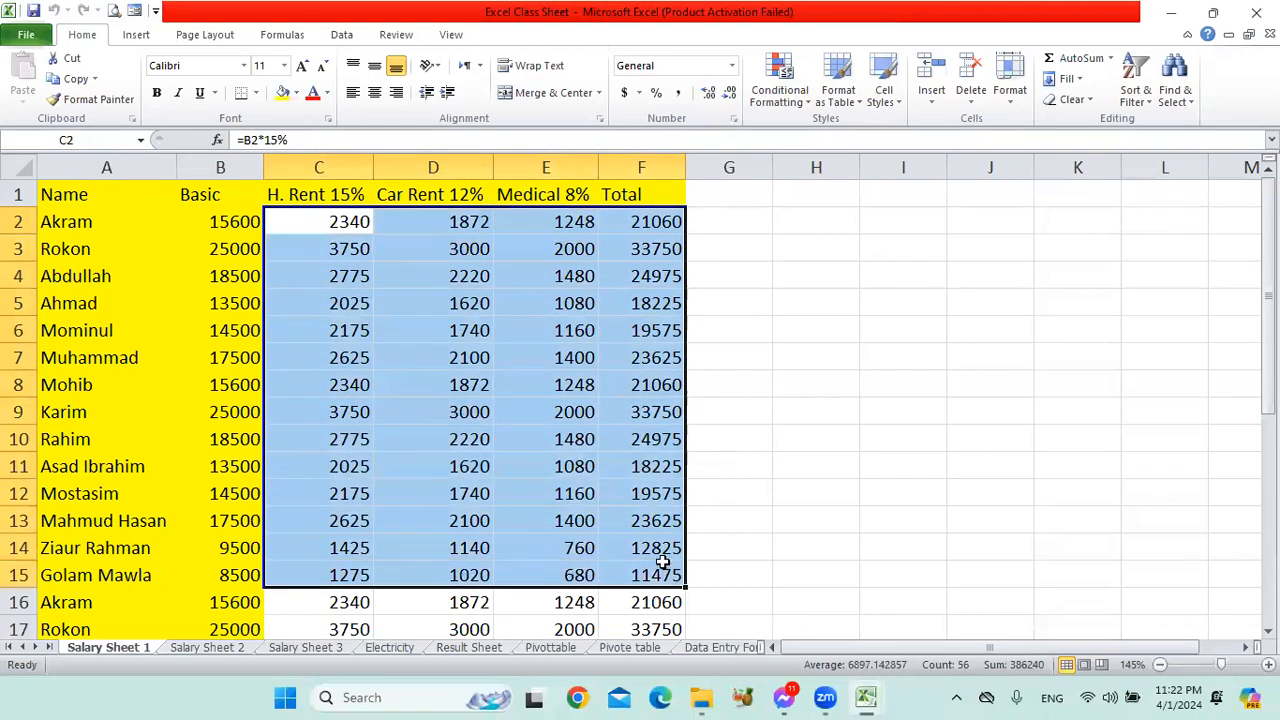
pyautogui.click(897, 363)
pyautogui.moveTo(100, 198); pyautogui.dragTo(229, 569)
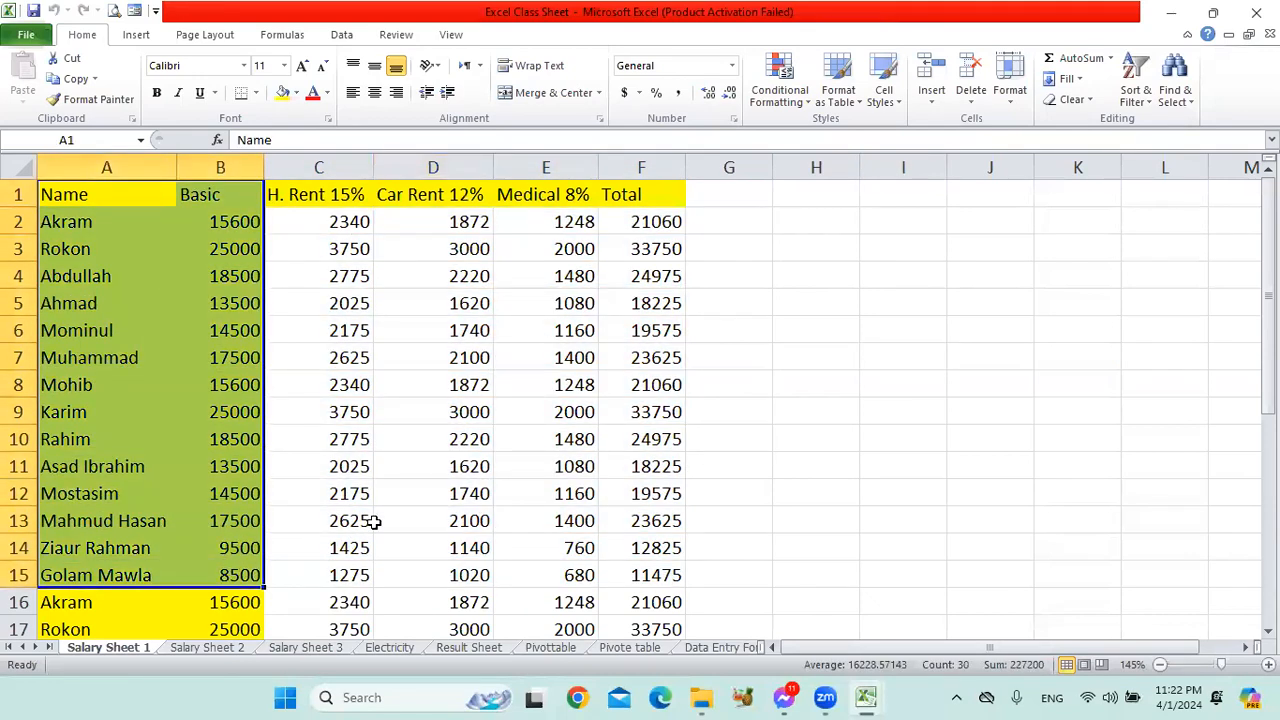
pyautogui.click(531, 378)
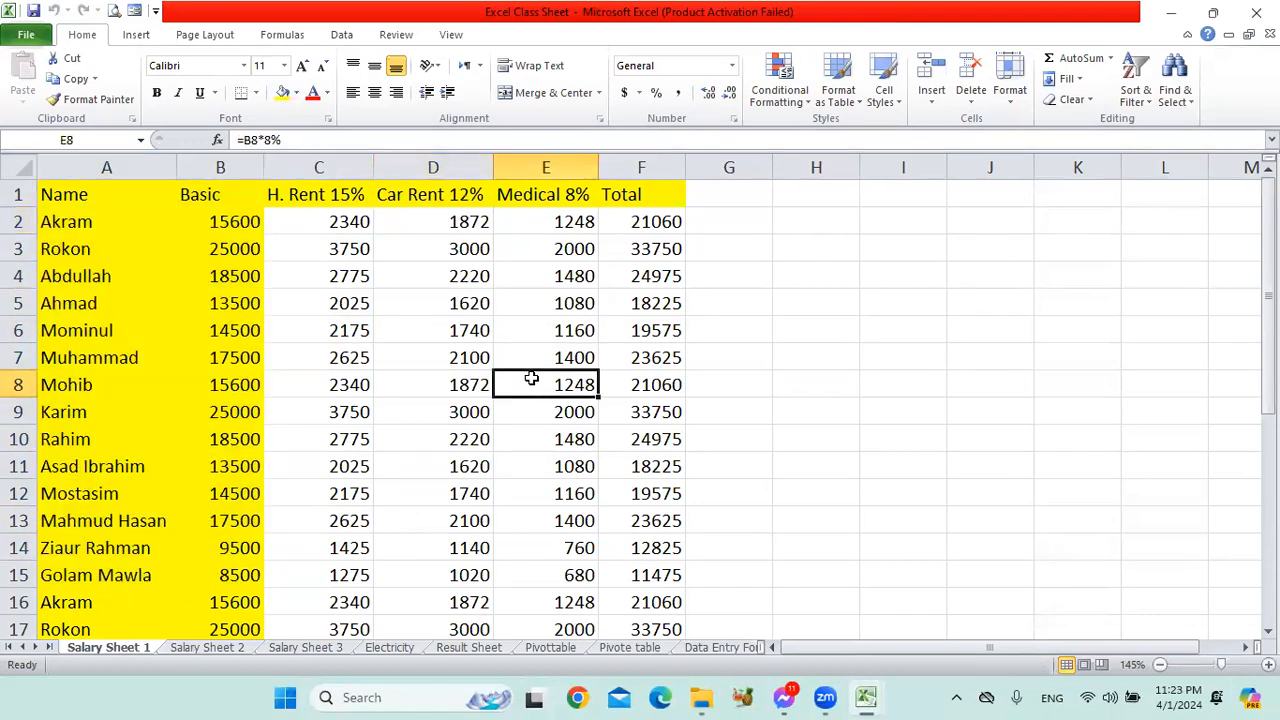
# Examine how the first employee's house rent in C2 derives from the basic salary in B2 and the 15% rate in the column header.
pyautogui.click(104, 229)
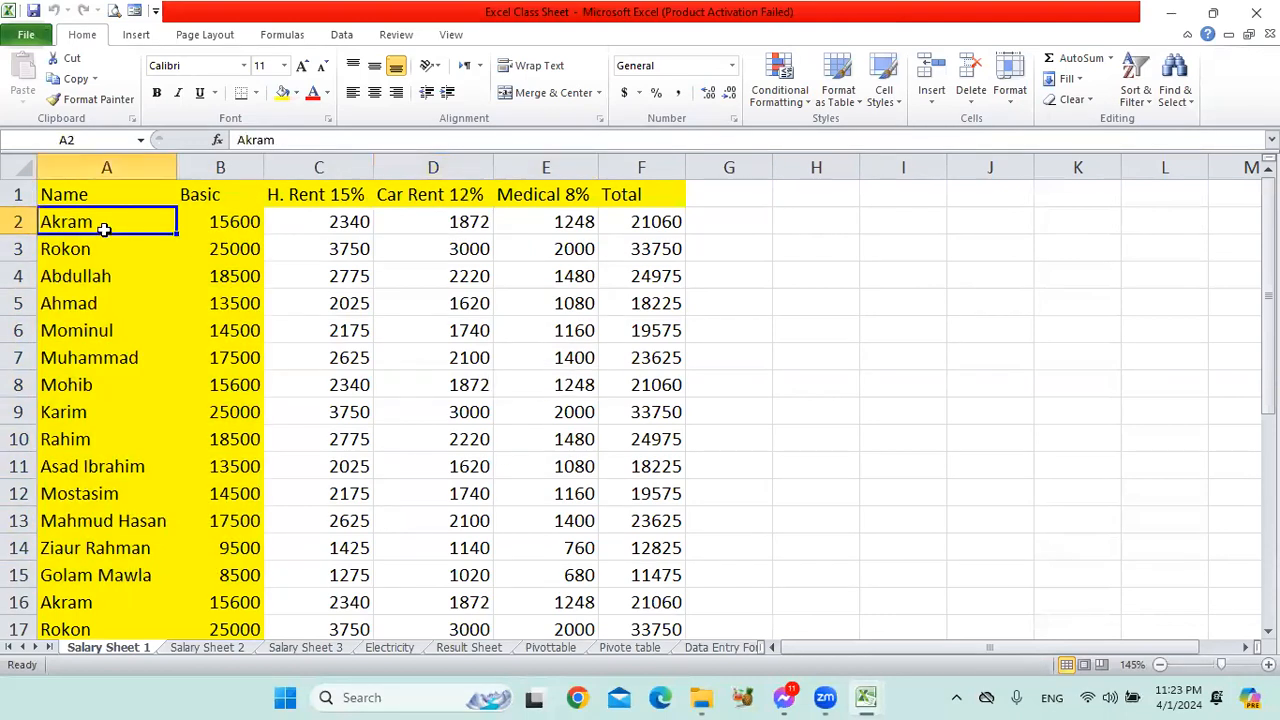
pyautogui.click(246, 222)
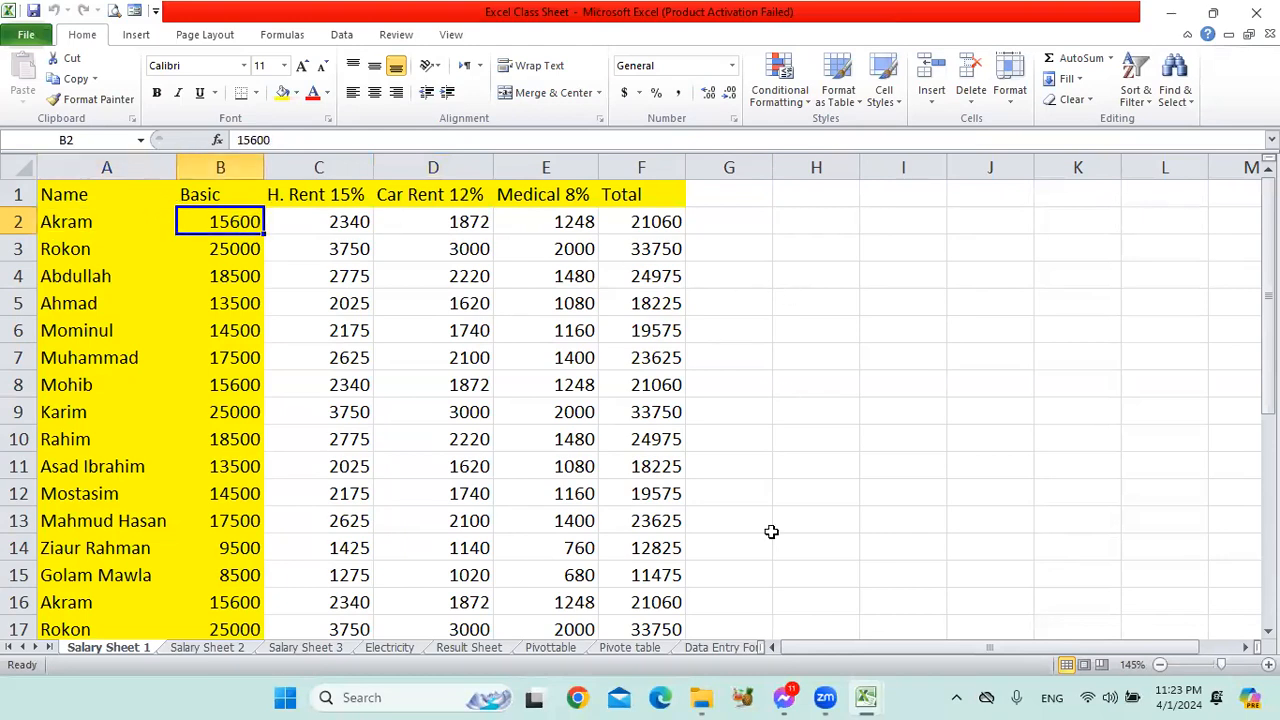
pyautogui.click(510, 310)
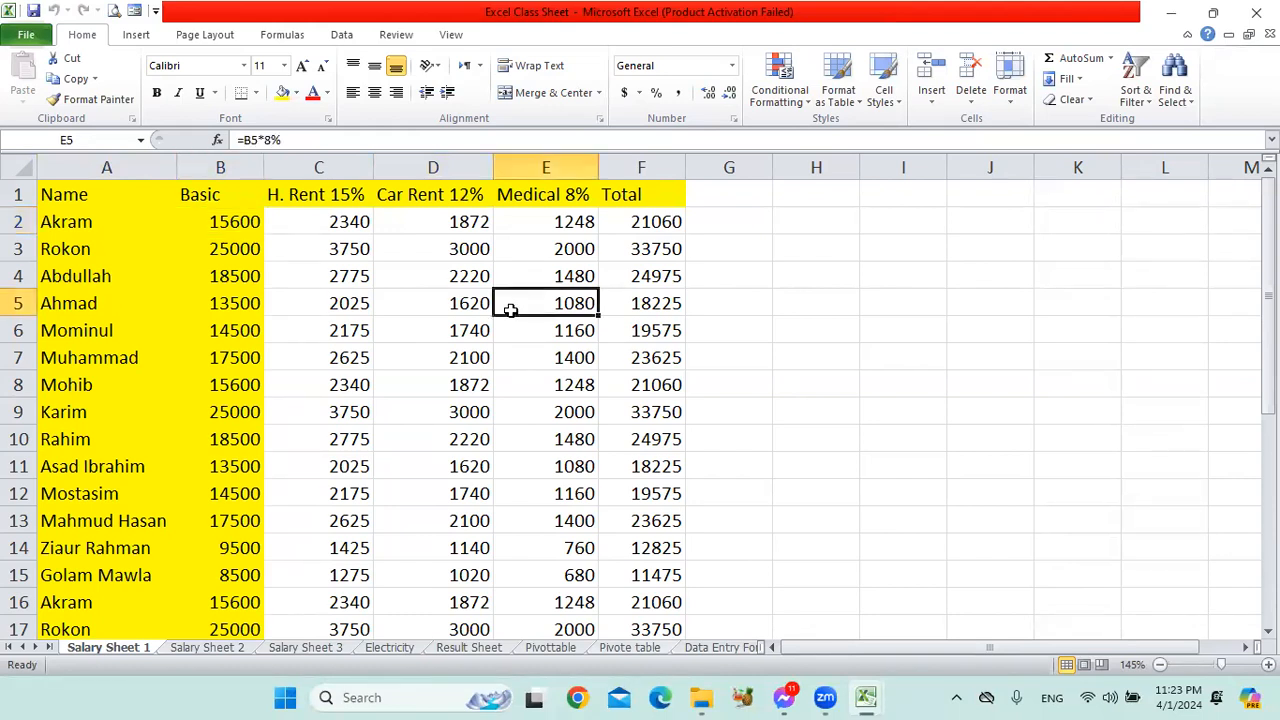
pyautogui.click(250, 226)
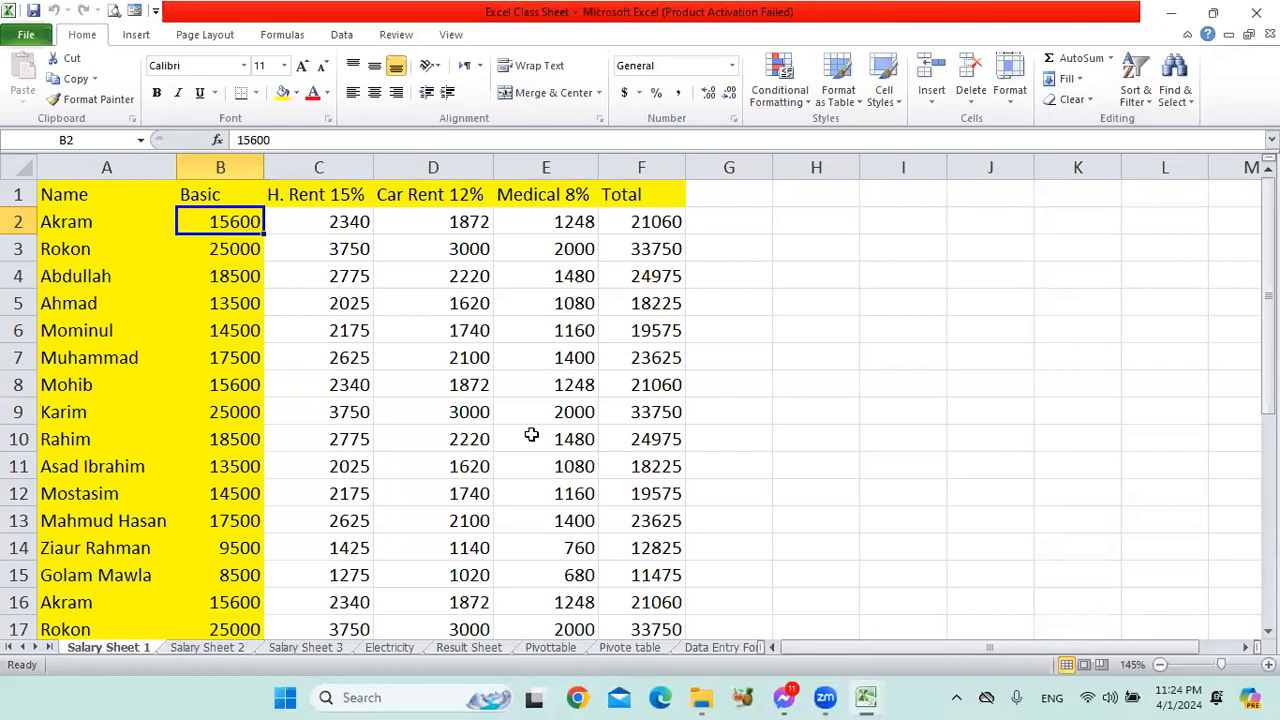
pyautogui.click(226, 250)
pyautogui.click(229, 220)
pyautogui.click(343, 228)
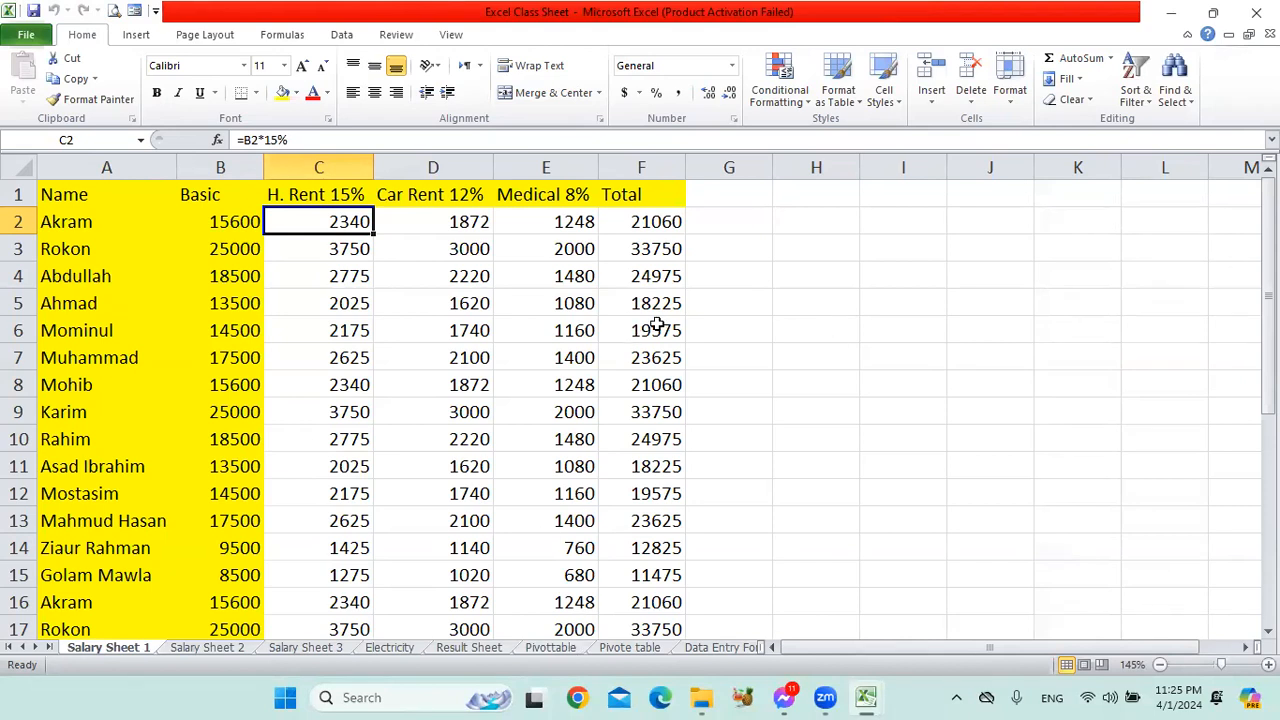
pyautogui.click(674, 309)
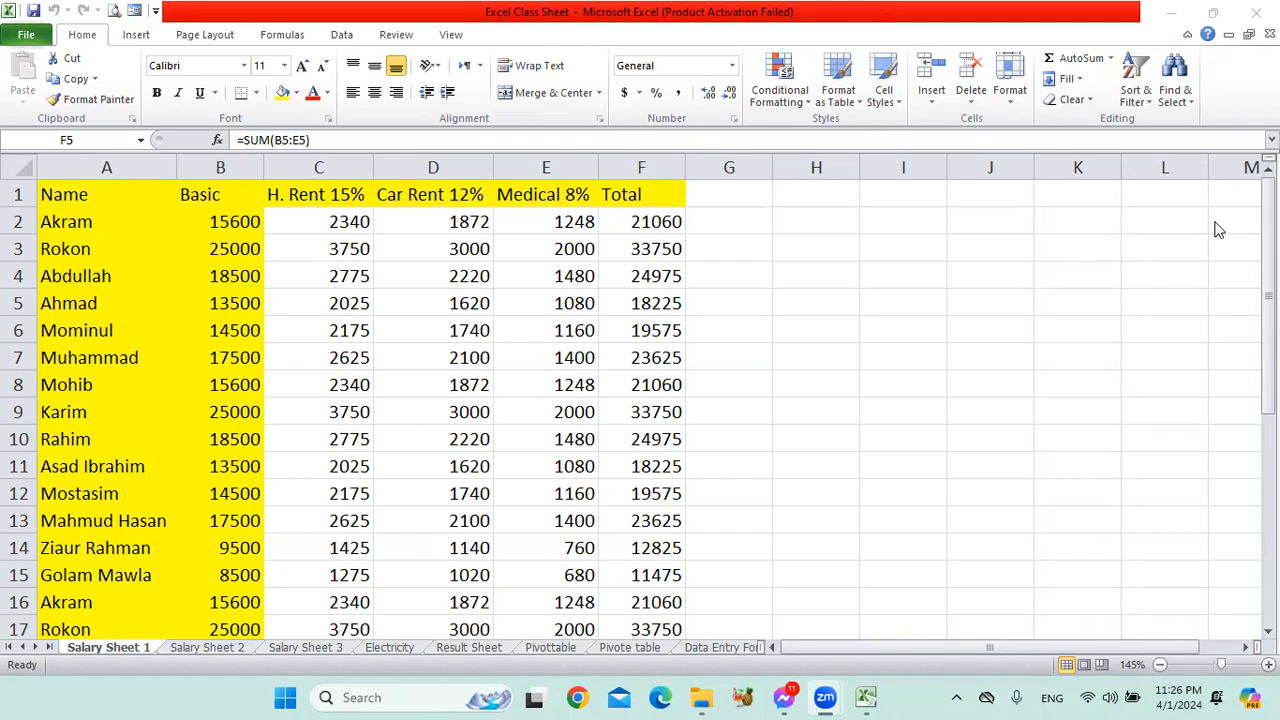
pyautogui.click(729, 302)
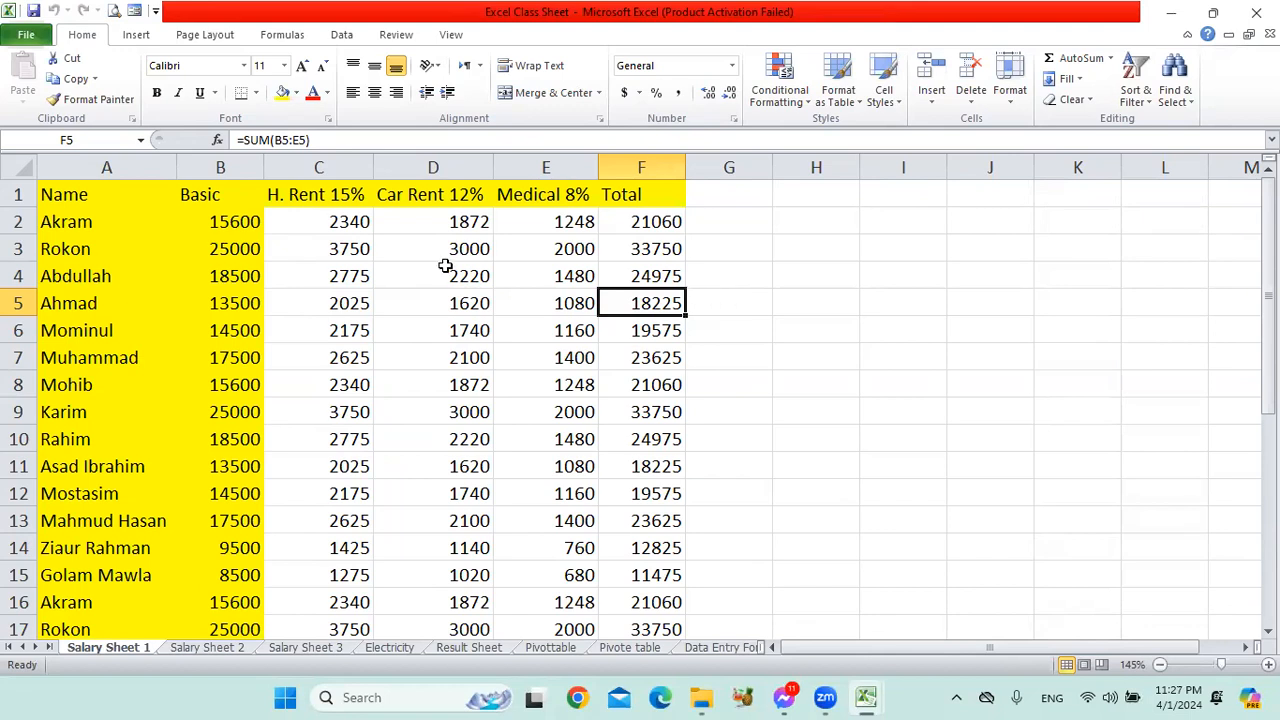
pyautogui.click(220, 222)
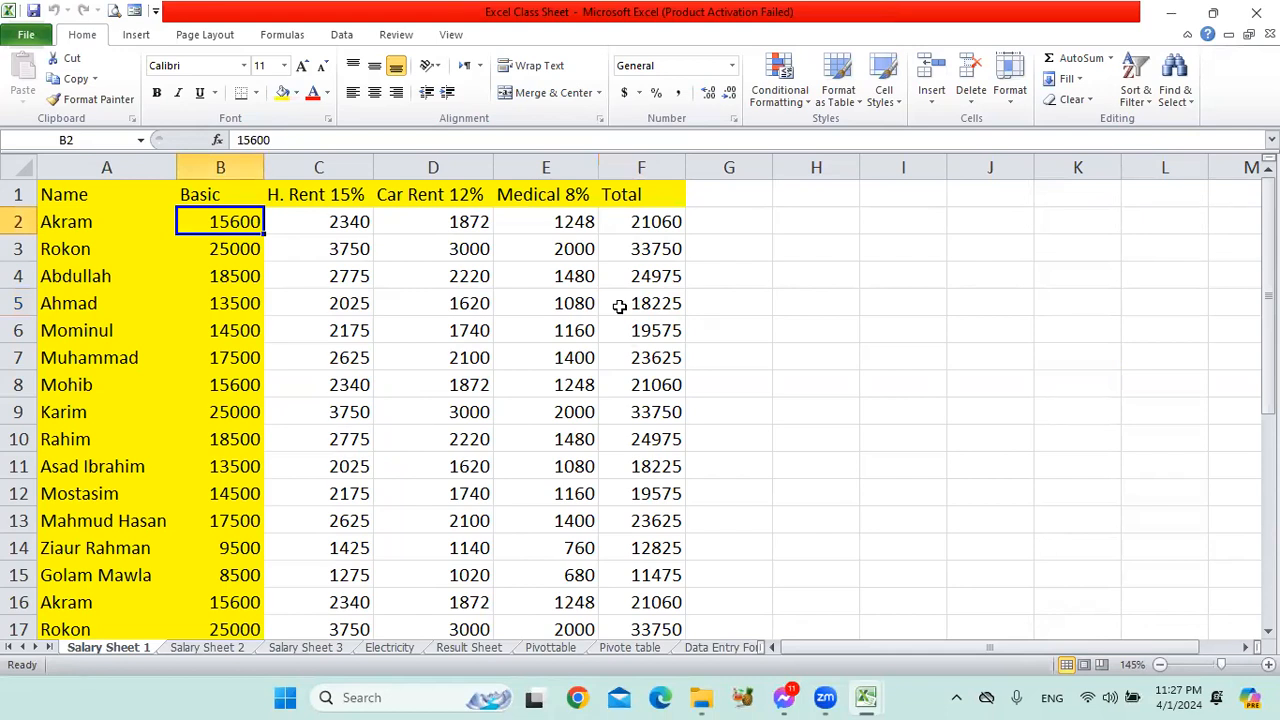
pyautogui.click(345, 219)
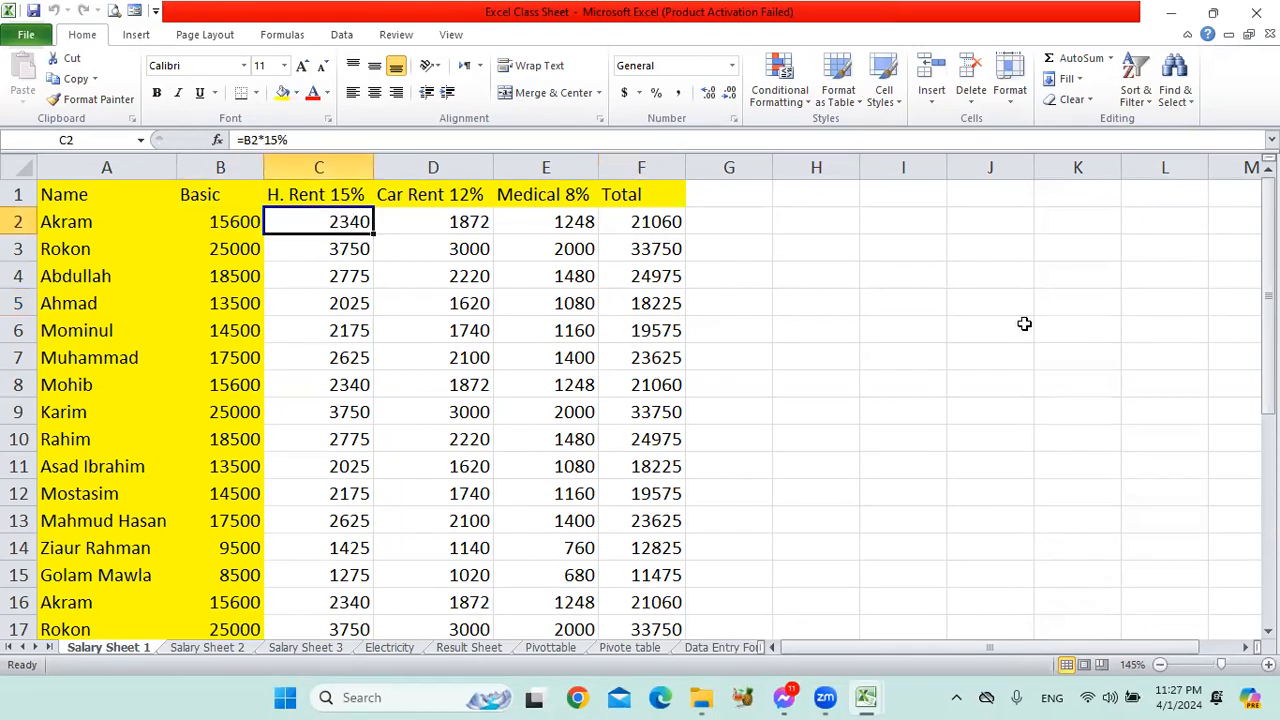
pyautogui.click(220, 222)
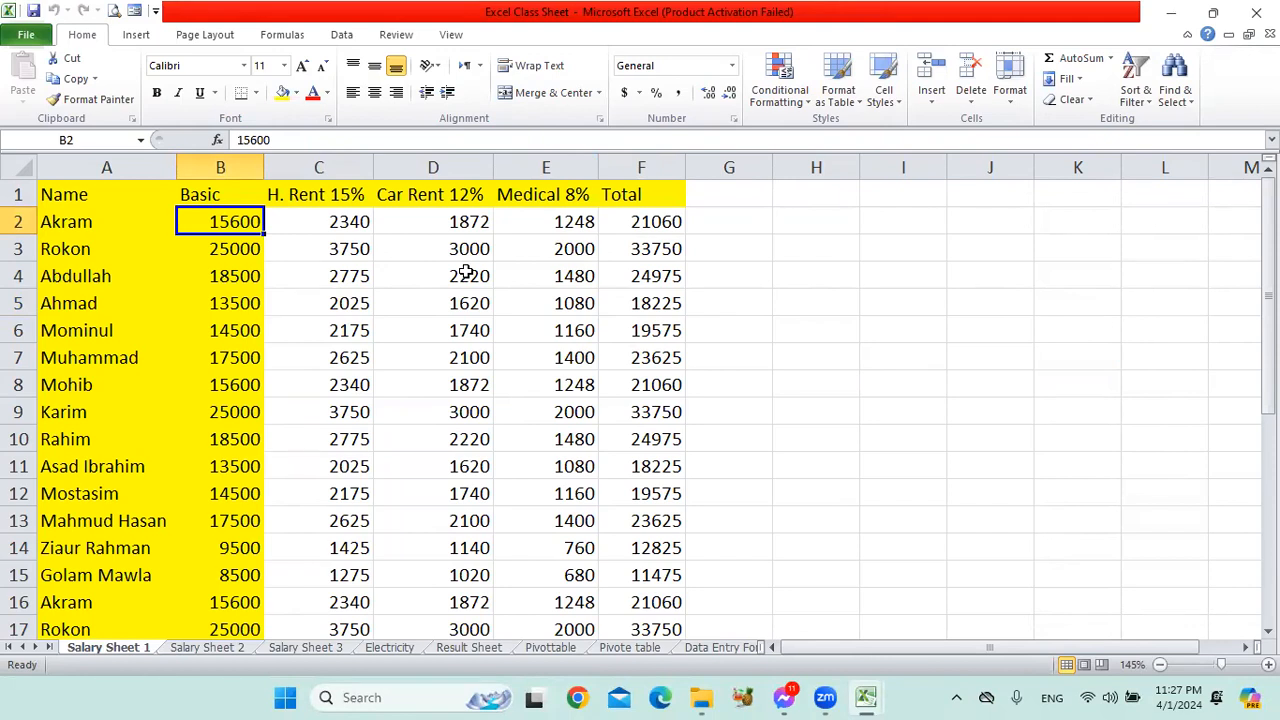
pyautogui.click(326, 198)
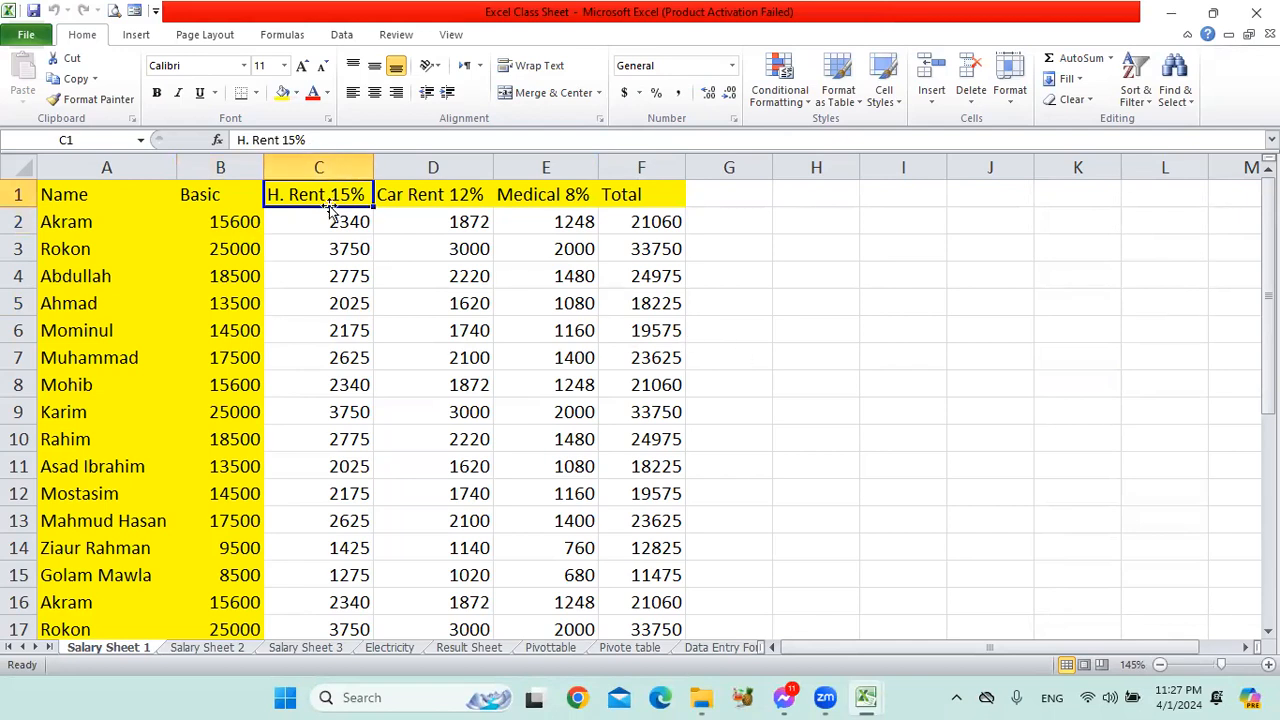
pyautogui.click(234, 221)
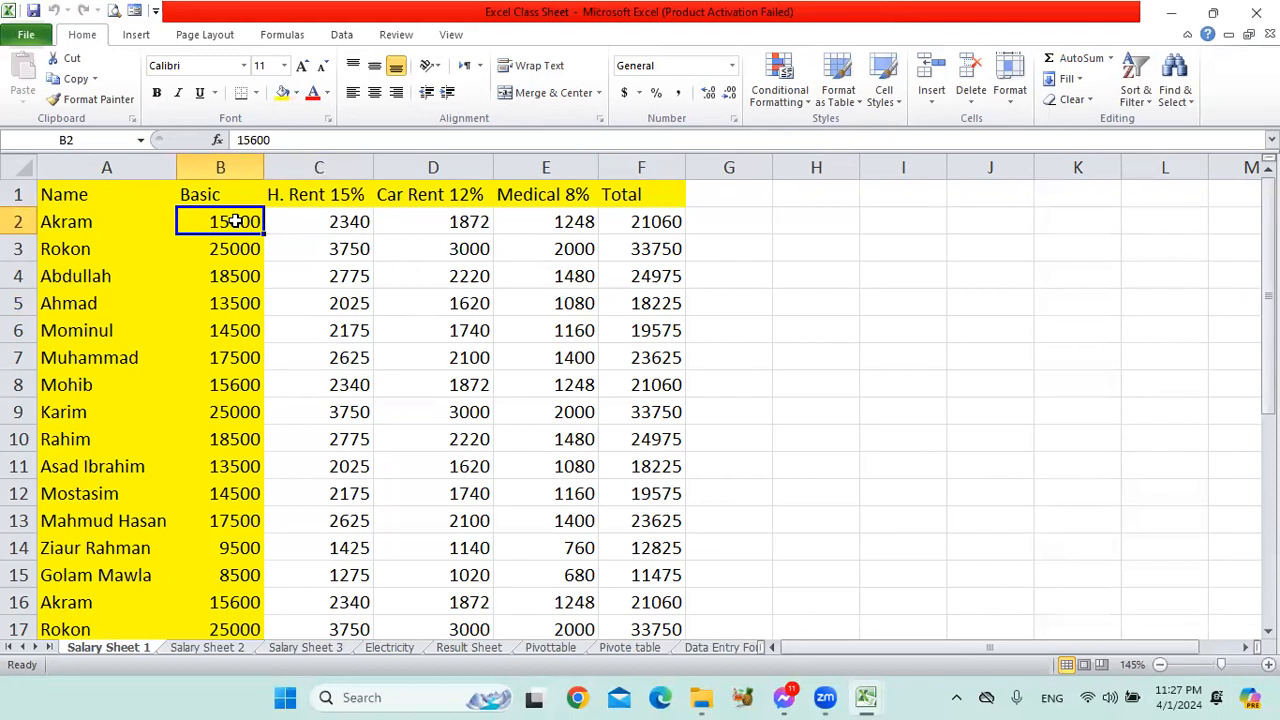
pyautogui.click(310, 195)
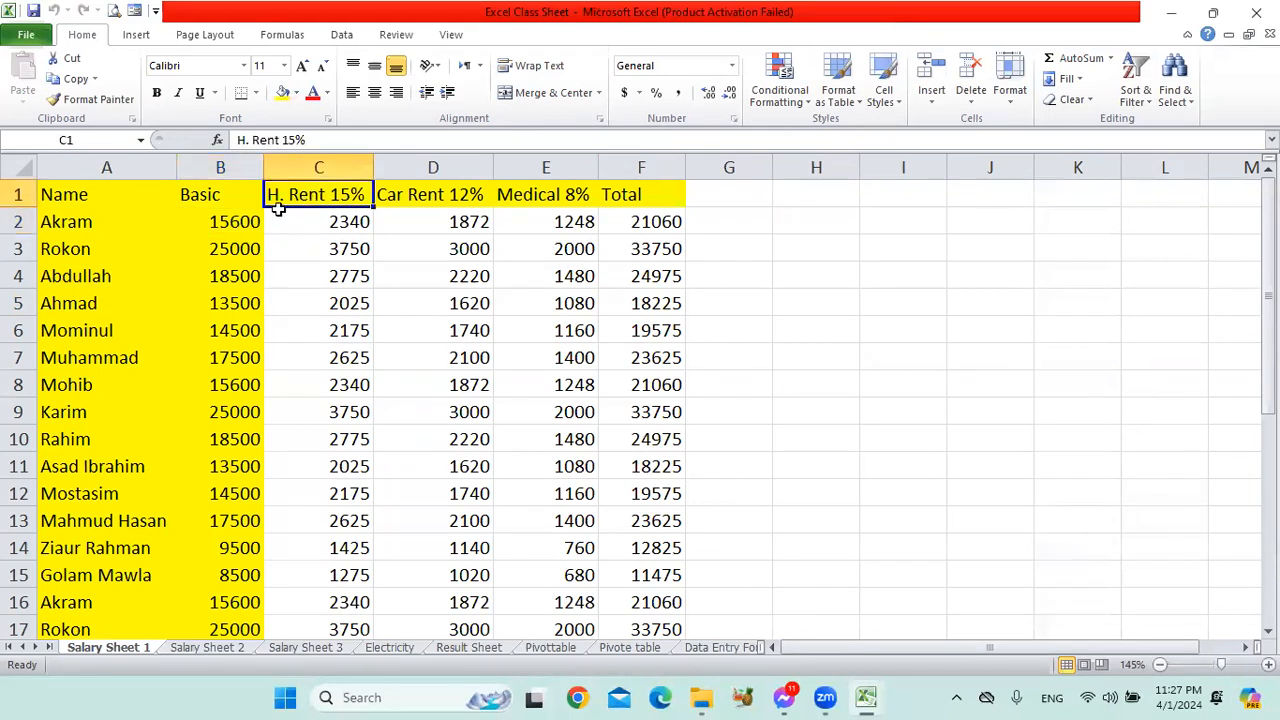
pyautogui.click(230, 224)
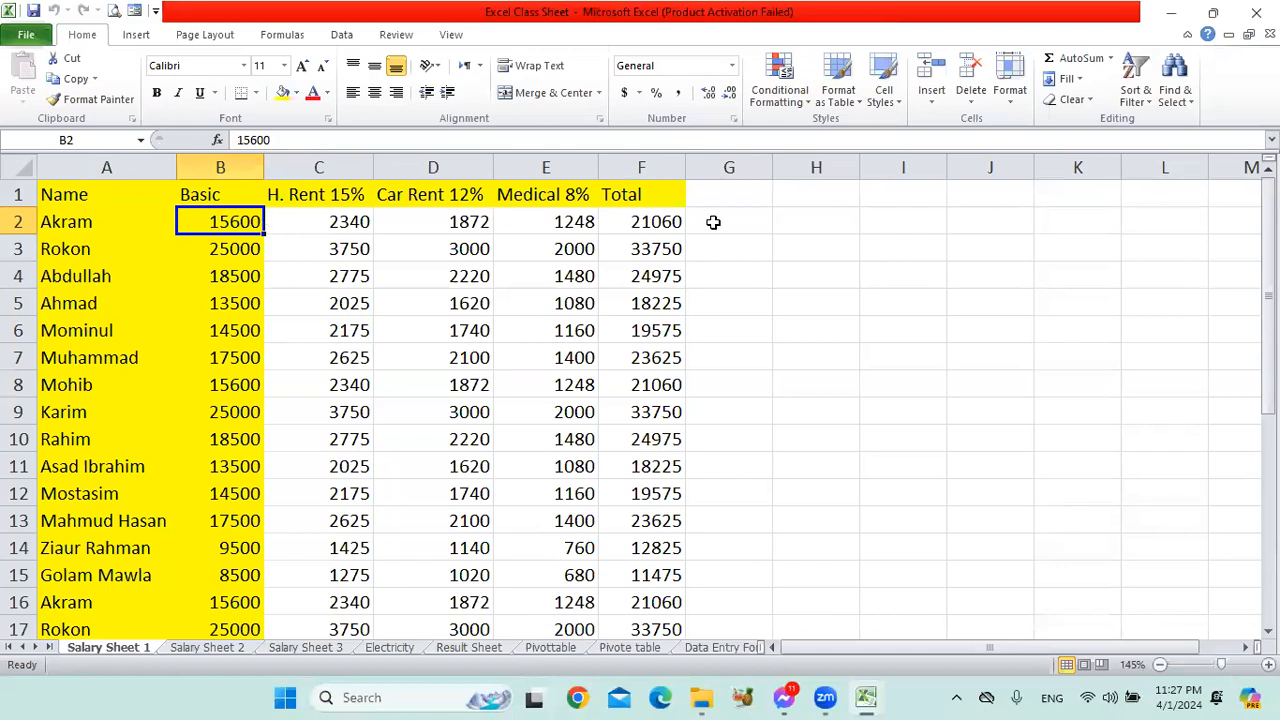
pyautogui.click(340, 222)
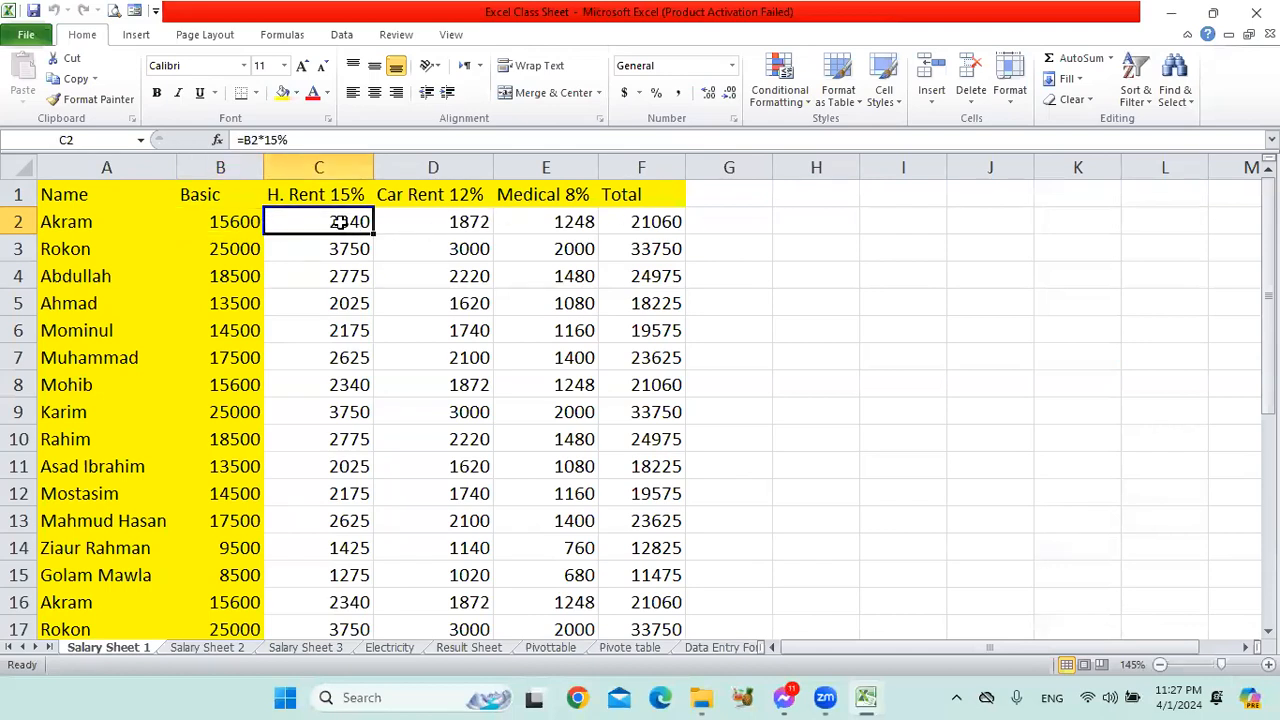
# Inspect the first employee's Car Rent formula in D2 and Medical formula in E2 against the basic salary in B2.
pyautogui.click(439, 226)
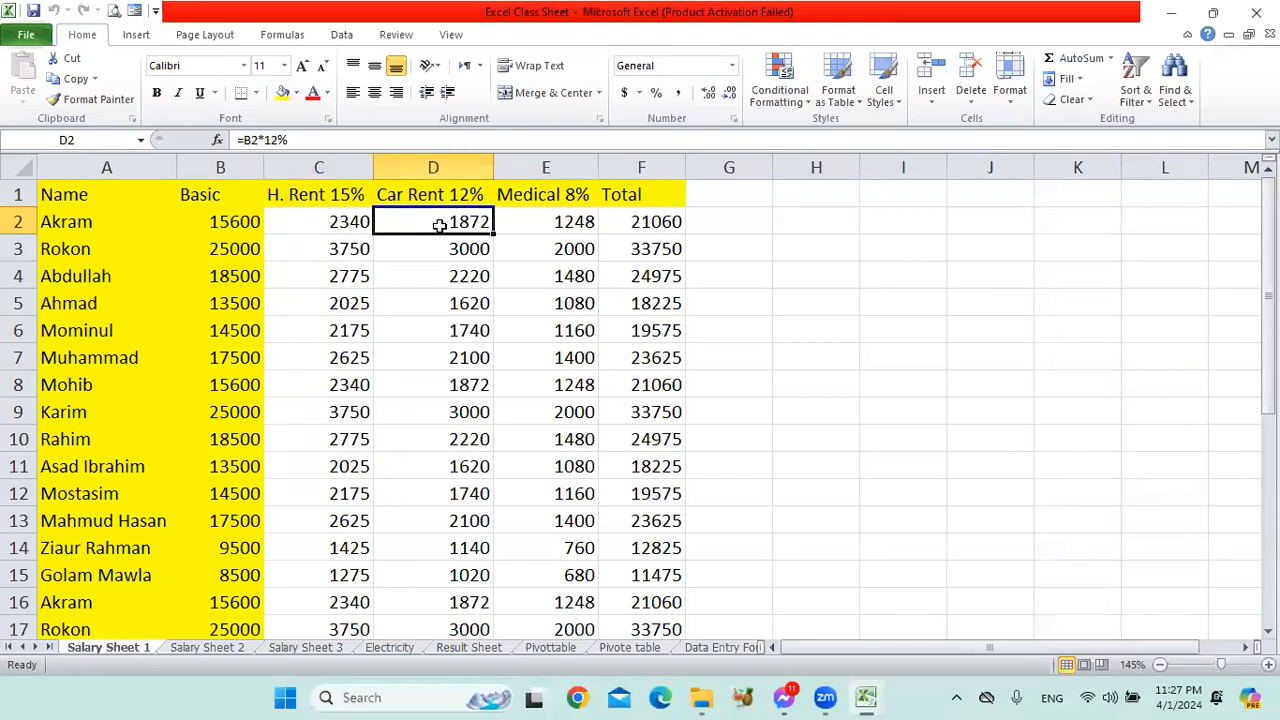
pyautogui.click(566, 221)
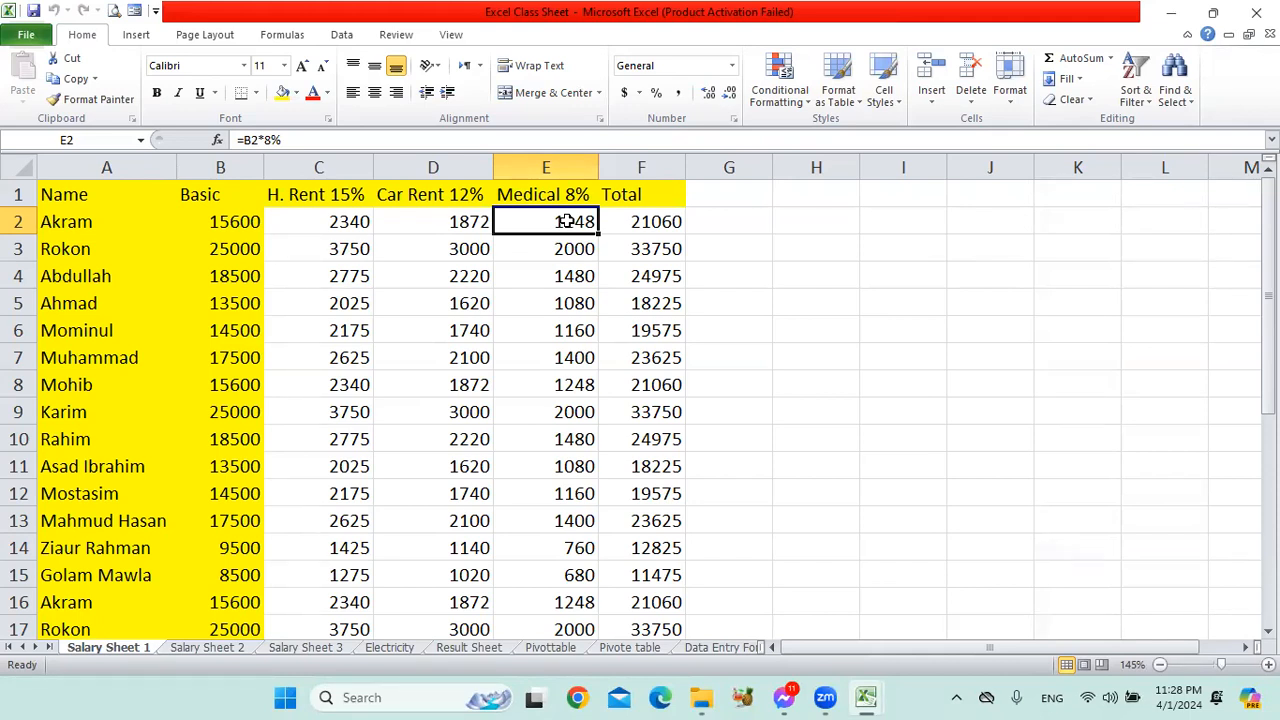
pyautogui.click(250, 221)
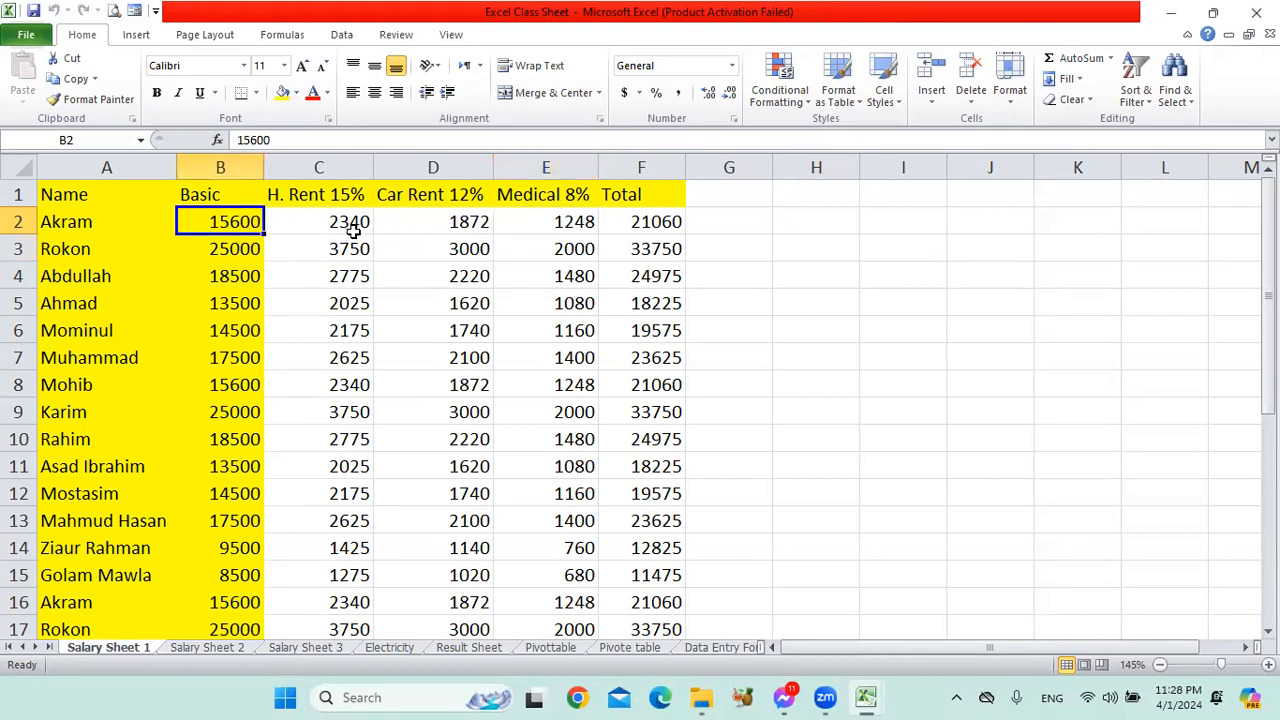
# Clear all H. Rent, Car Rent, Medical and Total results below the header row, starting from C2.
pyautogui.moveTo(343, 222); pyautogui.dragTo(660, 578)
pyautogui.press('Delete')
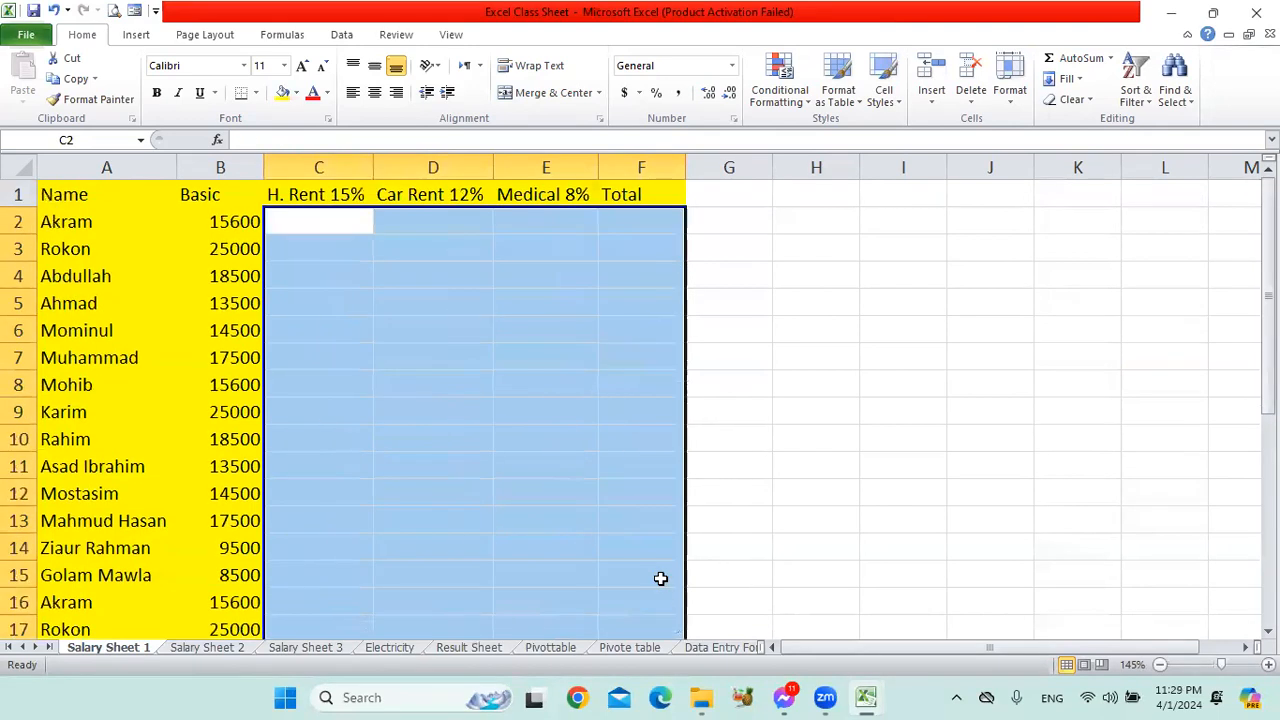
pyautogui.click(503, 438)
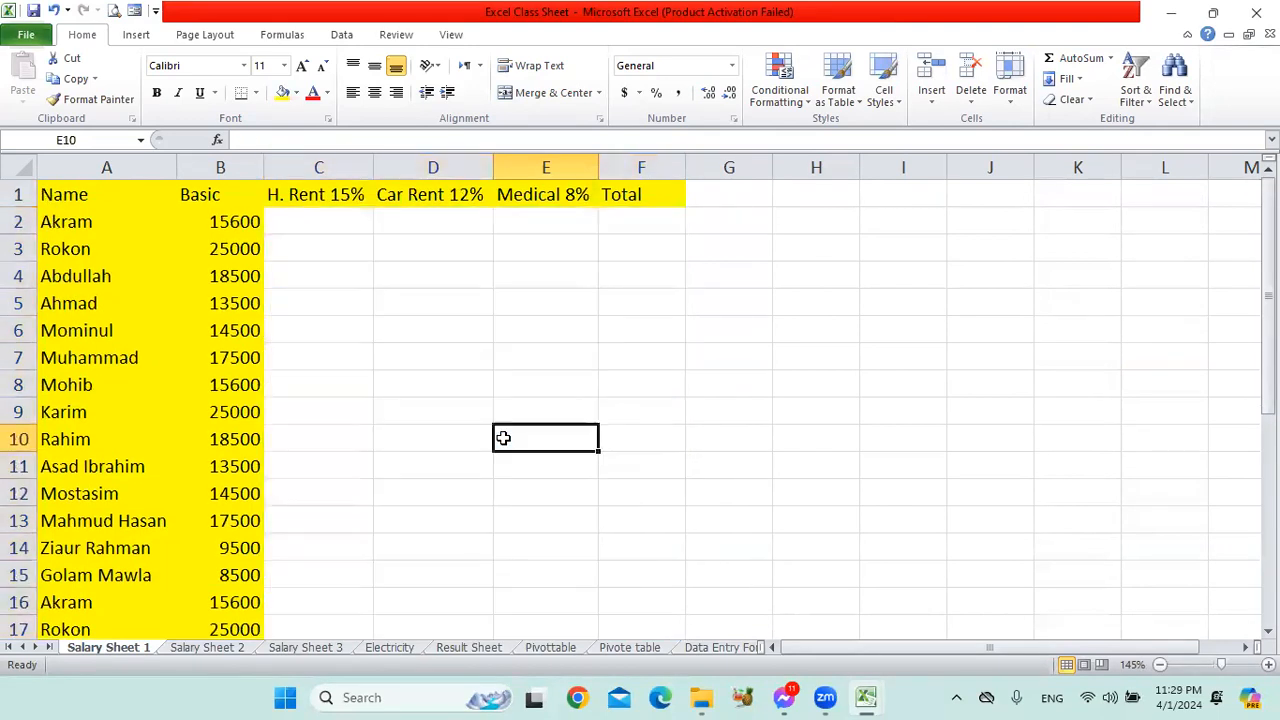
# Calculate the first employee's house rent in C2 with the formula =B2*15%.
pyautogui.click(343, 230)
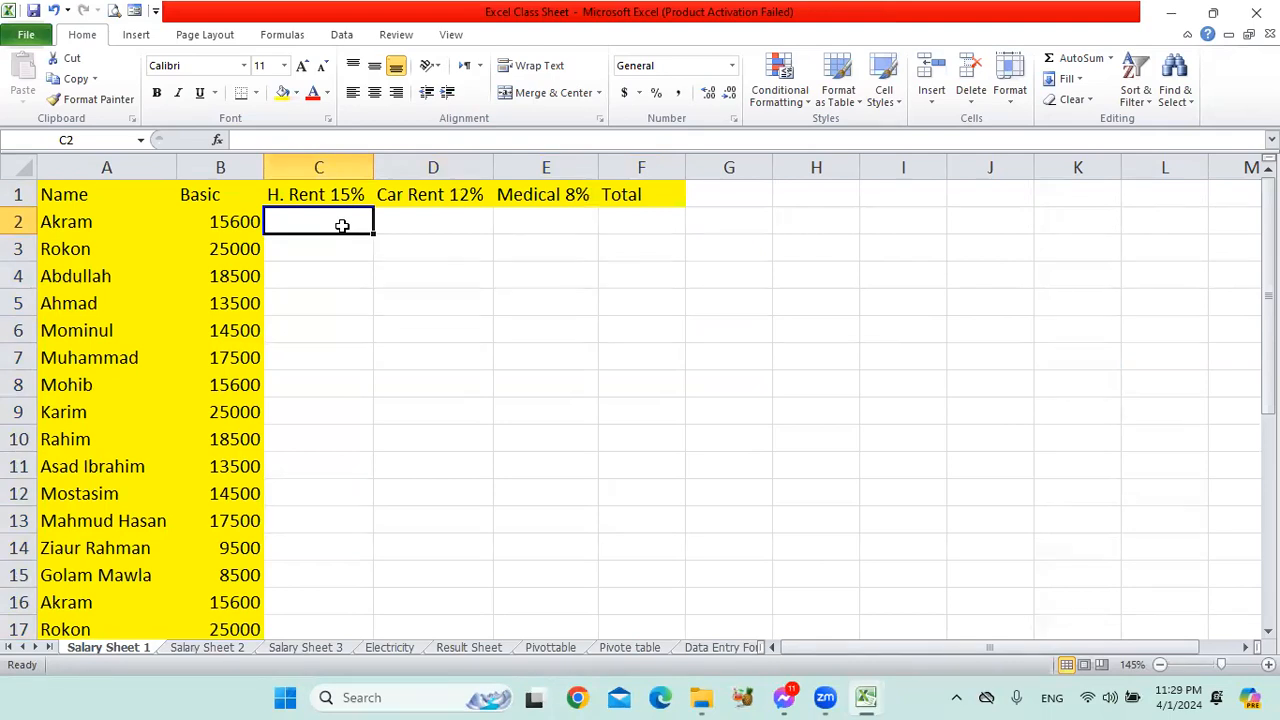
pyautogui.write('=')
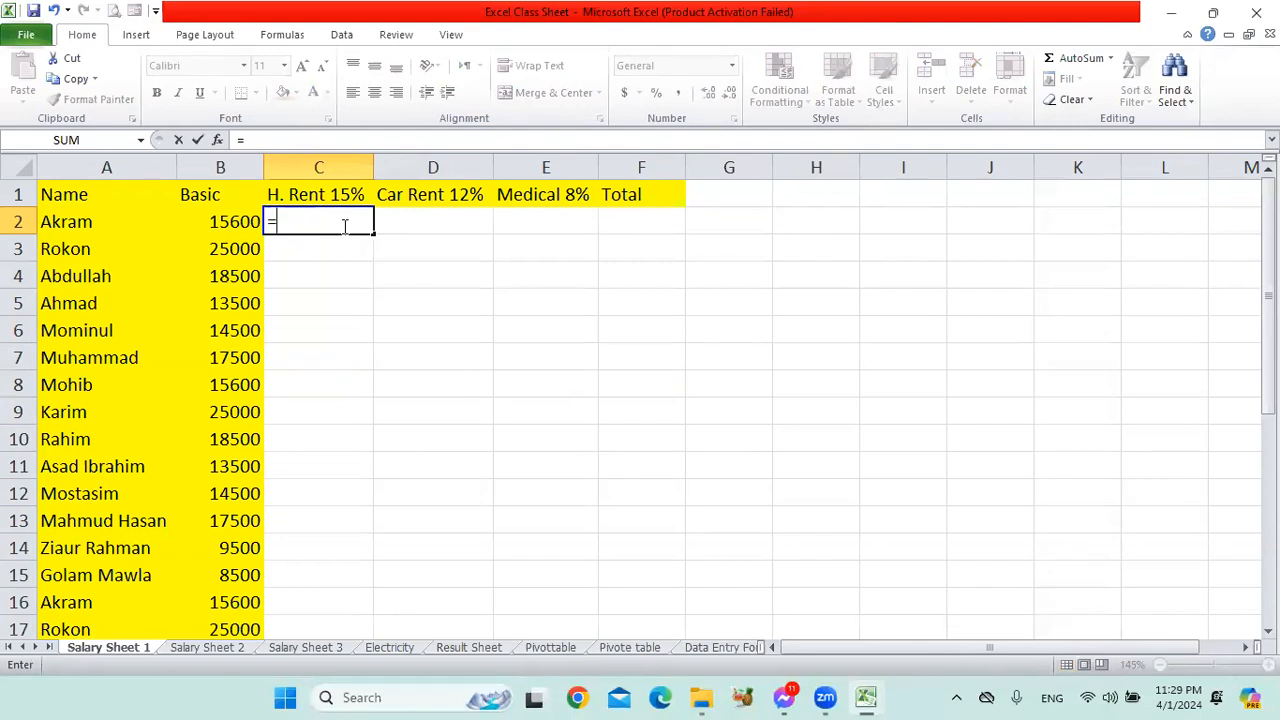
pyautogui.write('b2')
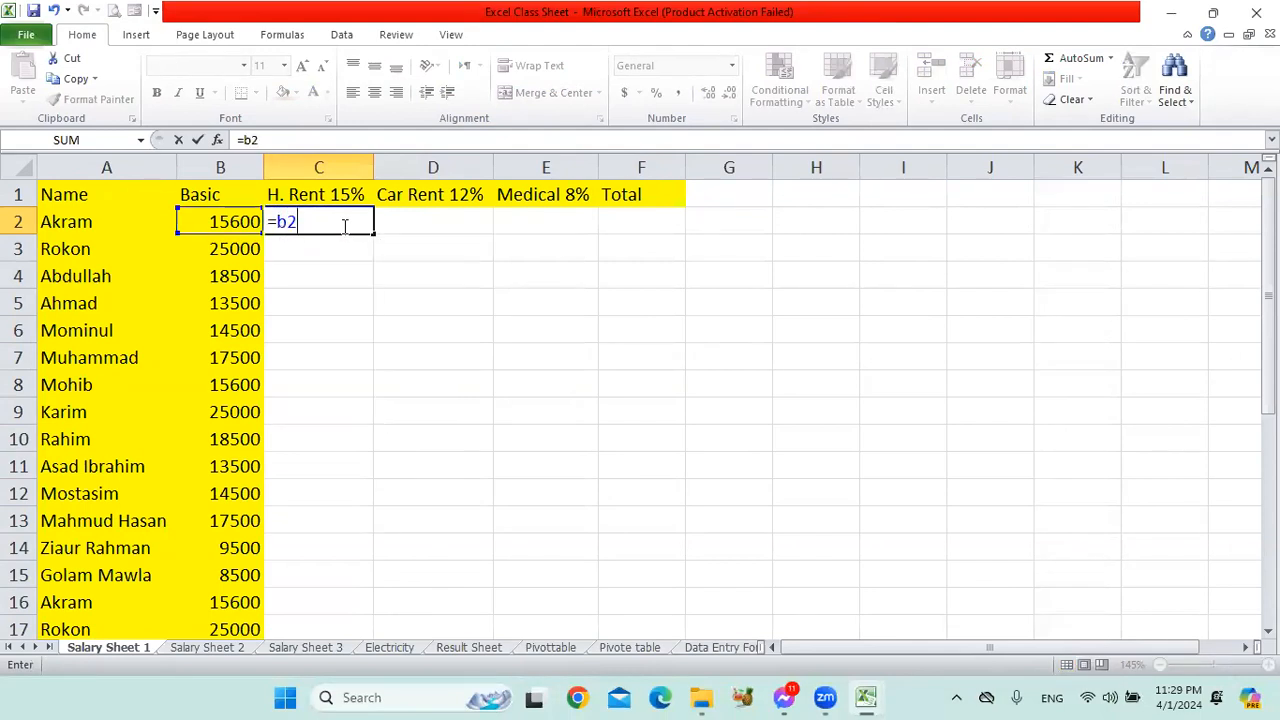
pyautogui.write('*15%')
pyautogui.press('Return')
pyautogui.click(341, 226)
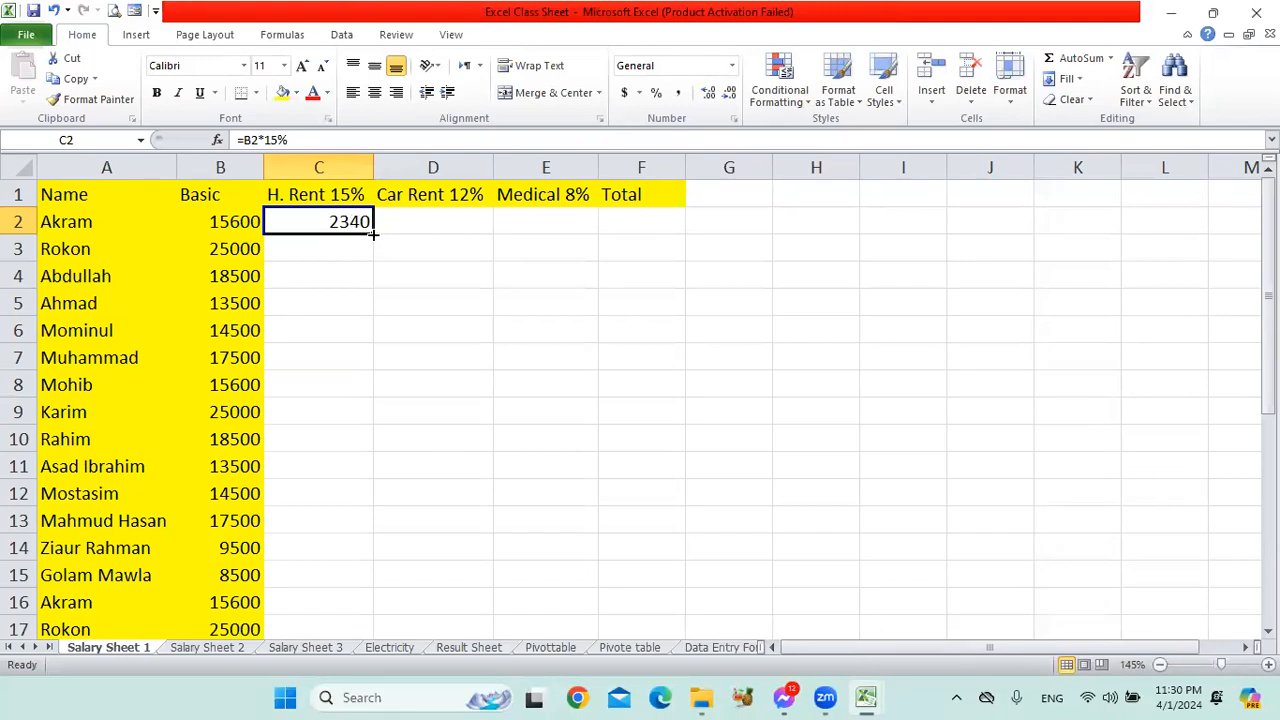
# Calculate the first employee's car rent in D2 with the formula =B2*12%.
pyautogui.click(432, 219)
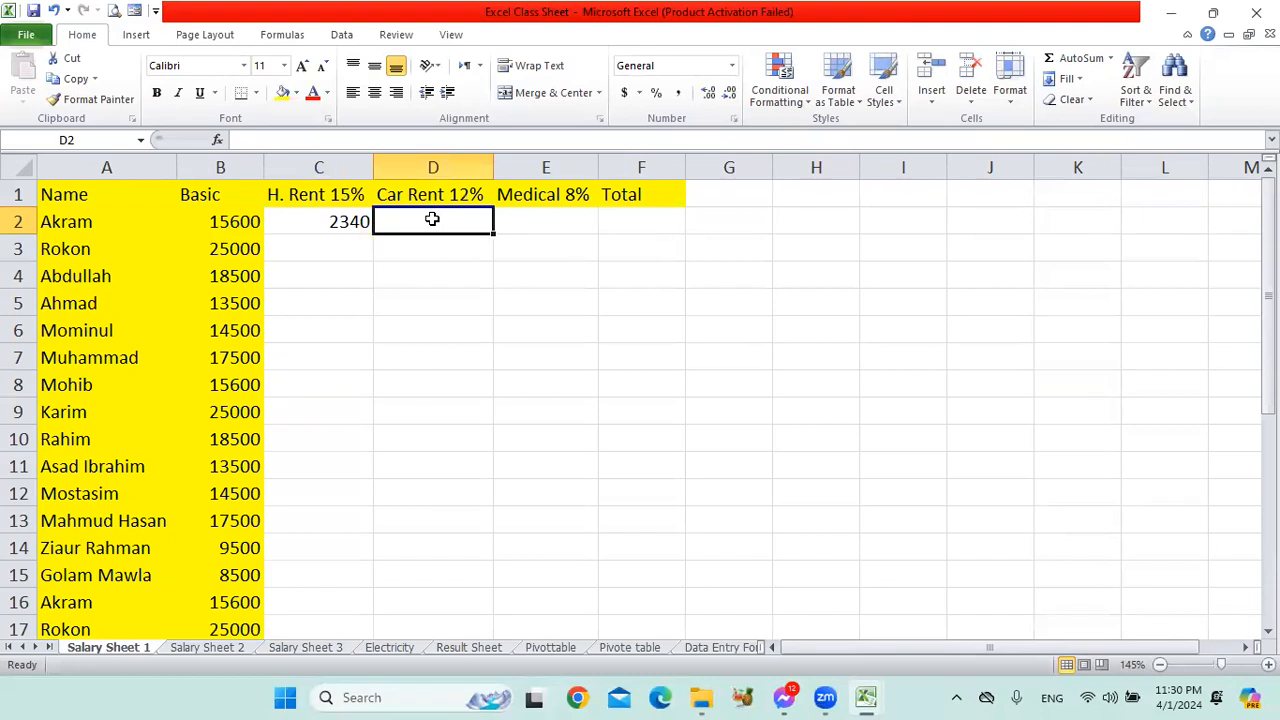
pyautogui.write('=')
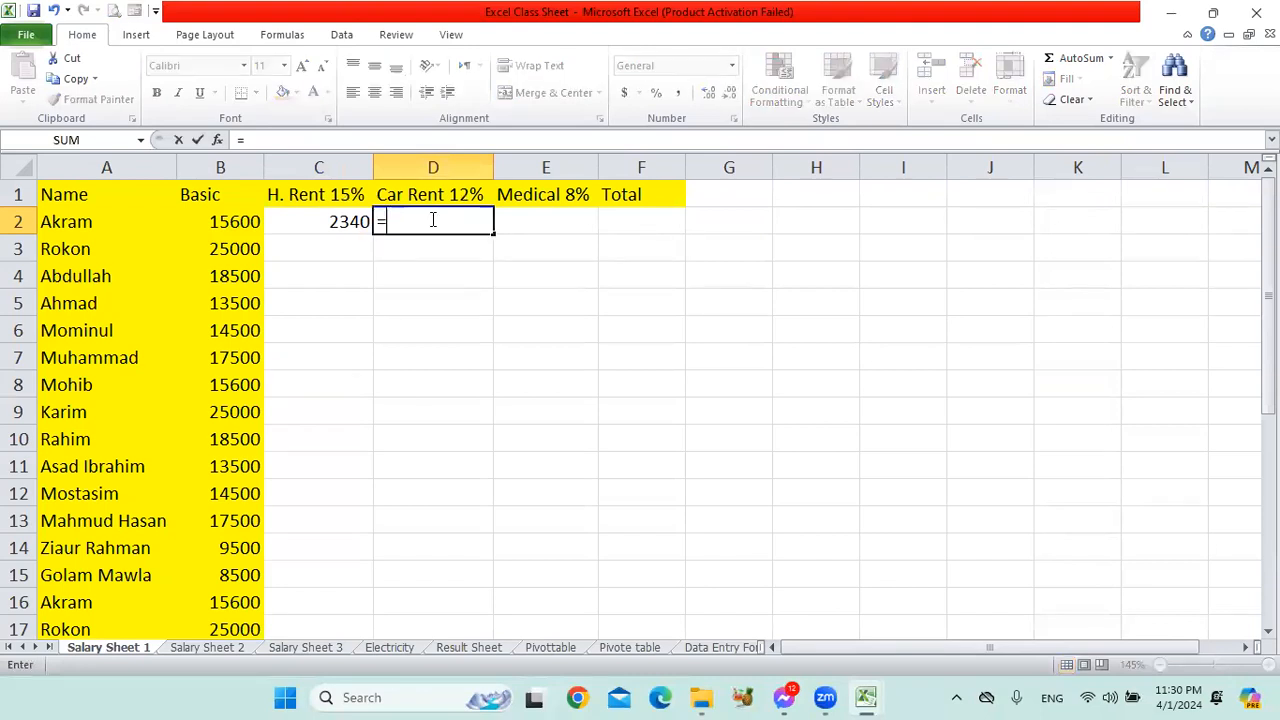
pyautogui.write('b2*')
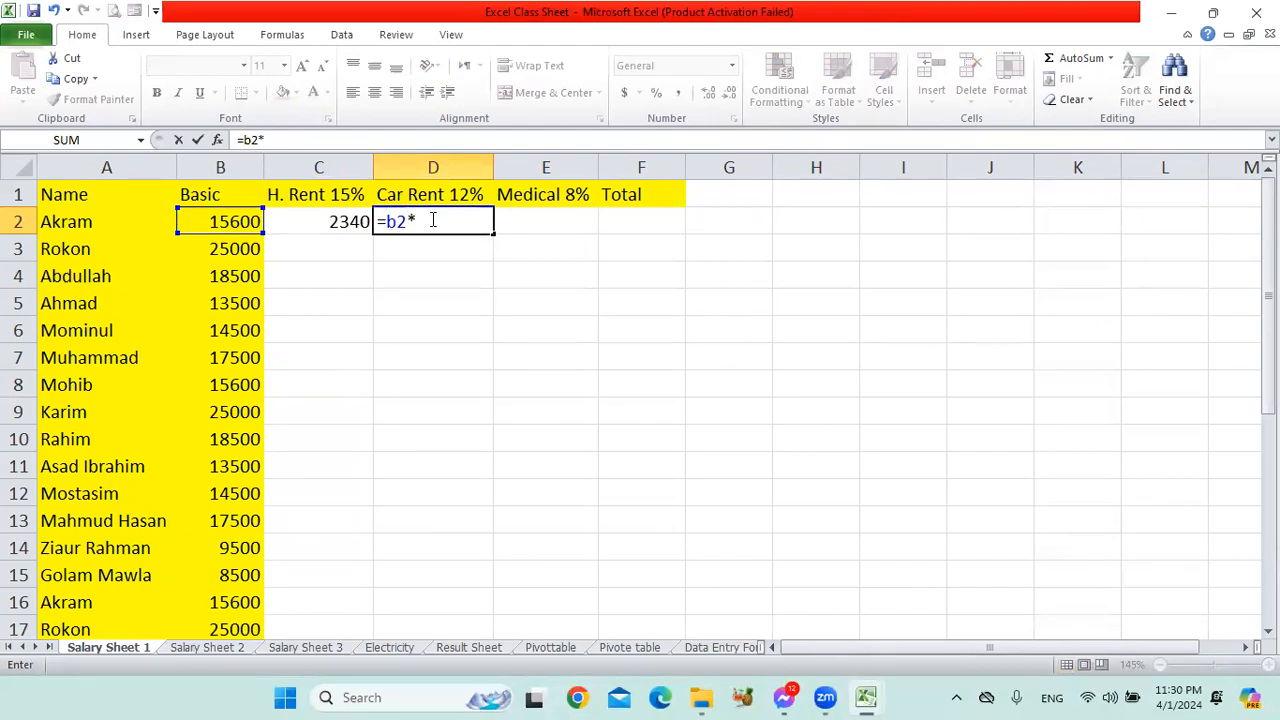
pyautogui.write('12%')
pyautogui.press('Return')
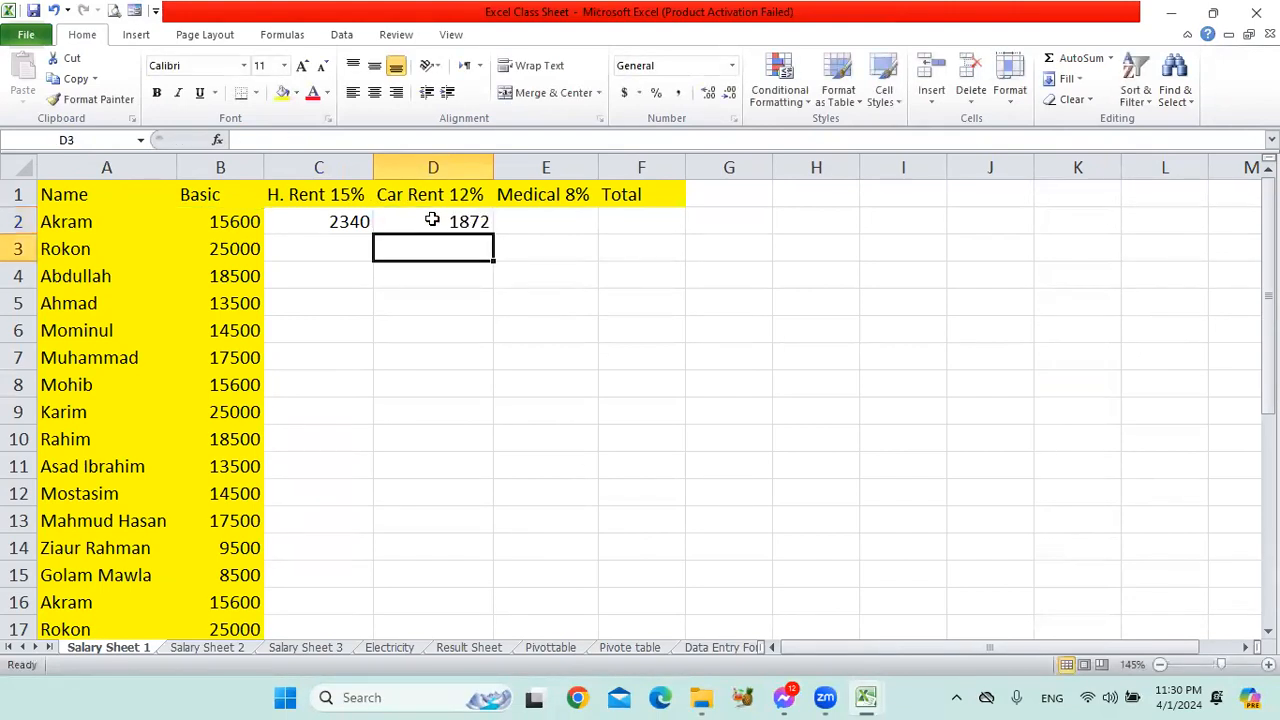
pyautogui.click(433, 220)
pyautogui.click(532, 225)
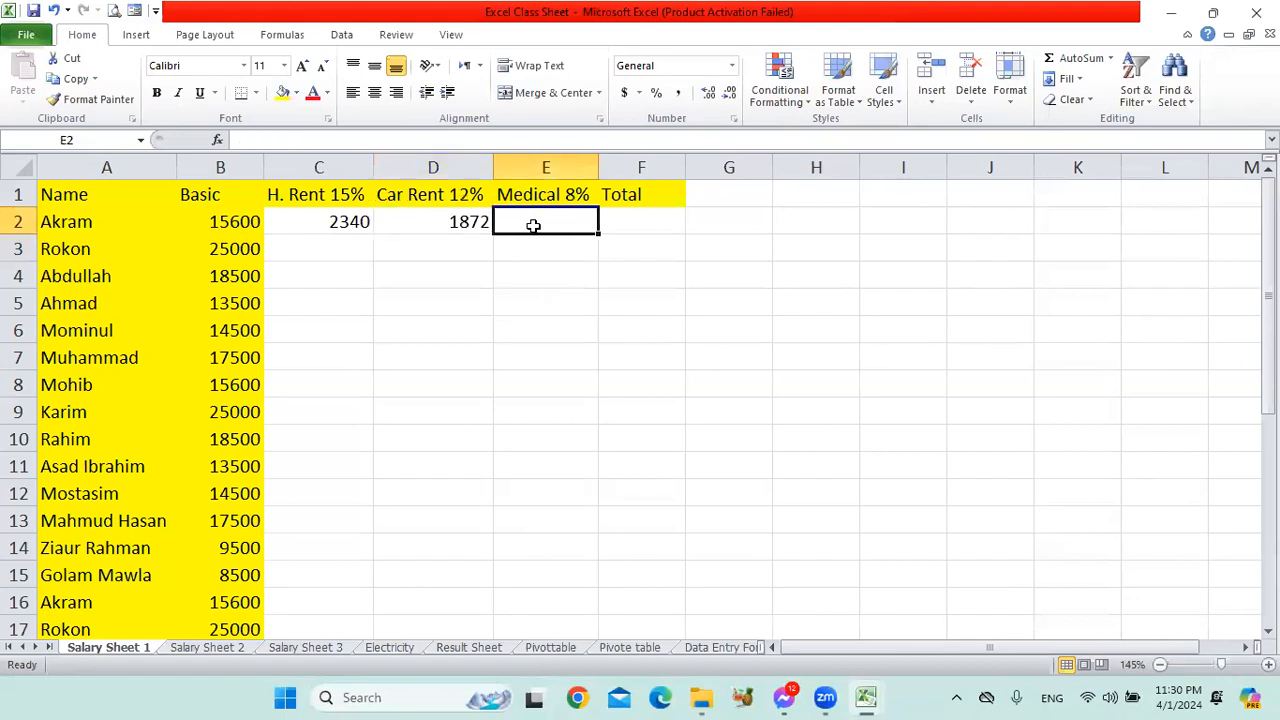
pyautogui.write('=')
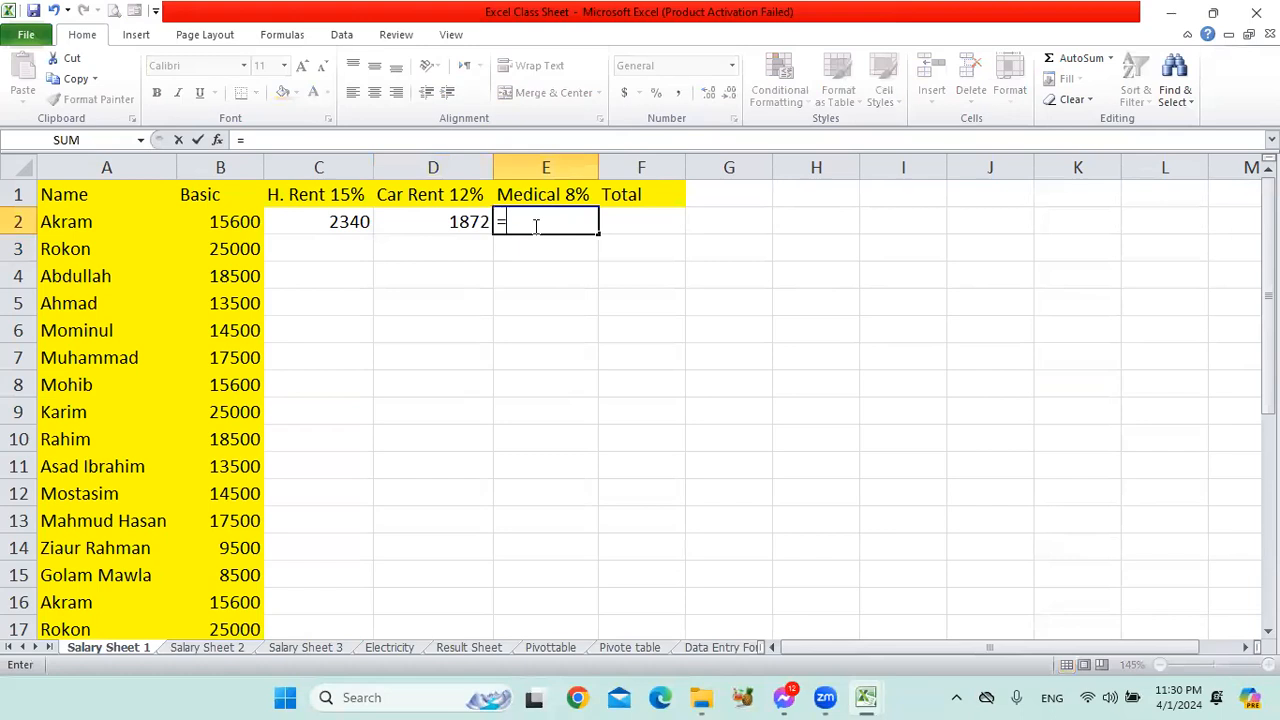
pyautogui.write('b25')
pyautogui.moveTo(551, 222); pyautogui.dragTo(478, 225)
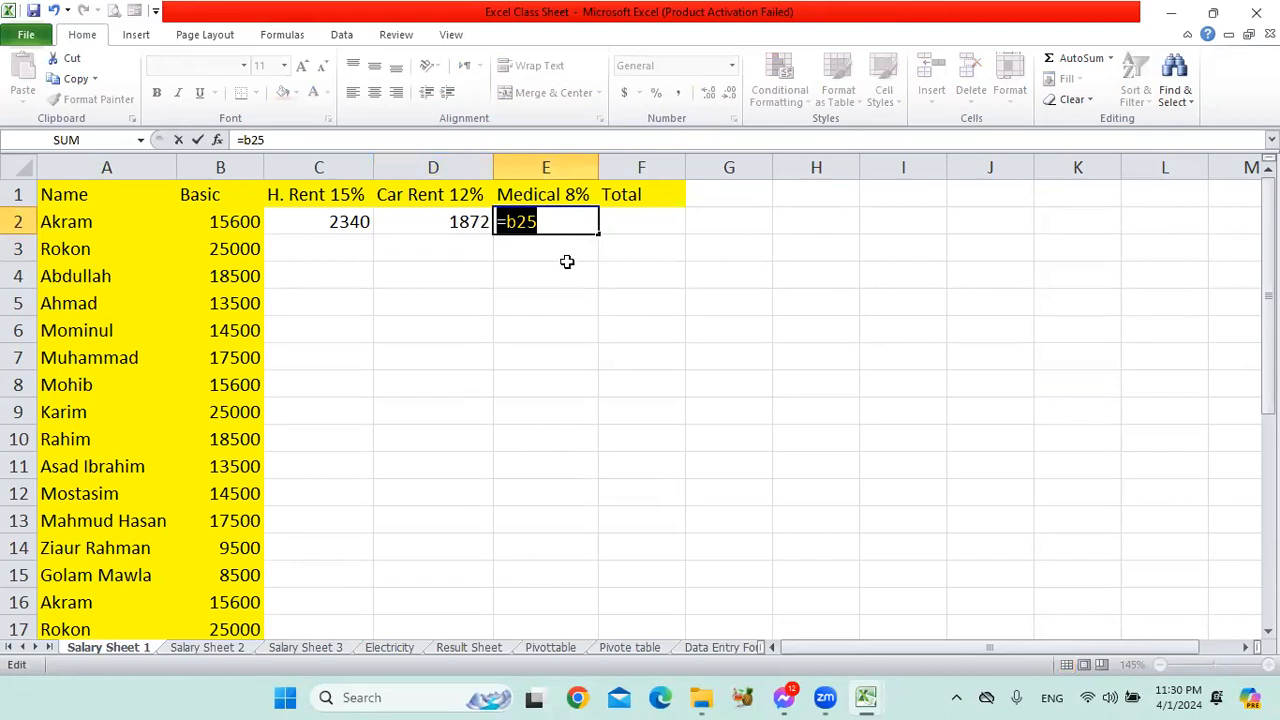
pyautogui.press('Escape')
pyautogui.click(566, 305)
# Calculate the first employee's medical allowance in E2 with the formula =B2*8%.
pyautogui.click(544, 227)
pyautogui.scroll(4, 572, 306)
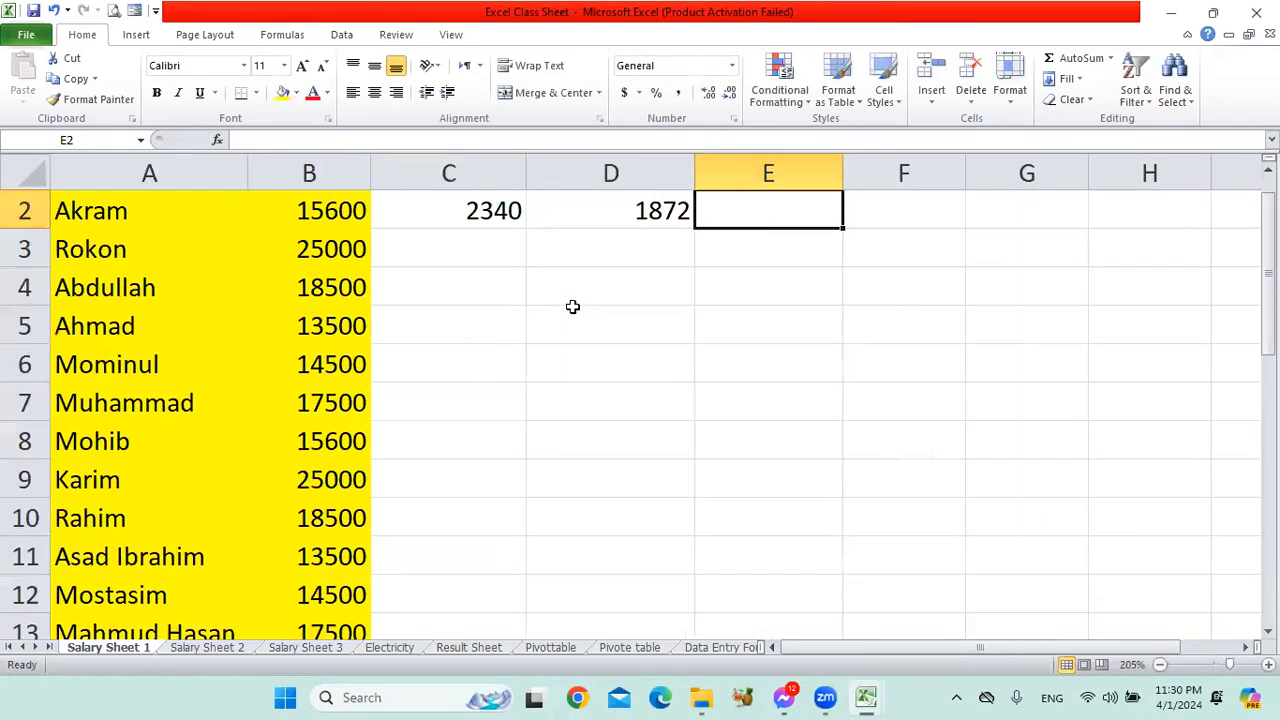
pyautogui.scroll(1, 686, 357)
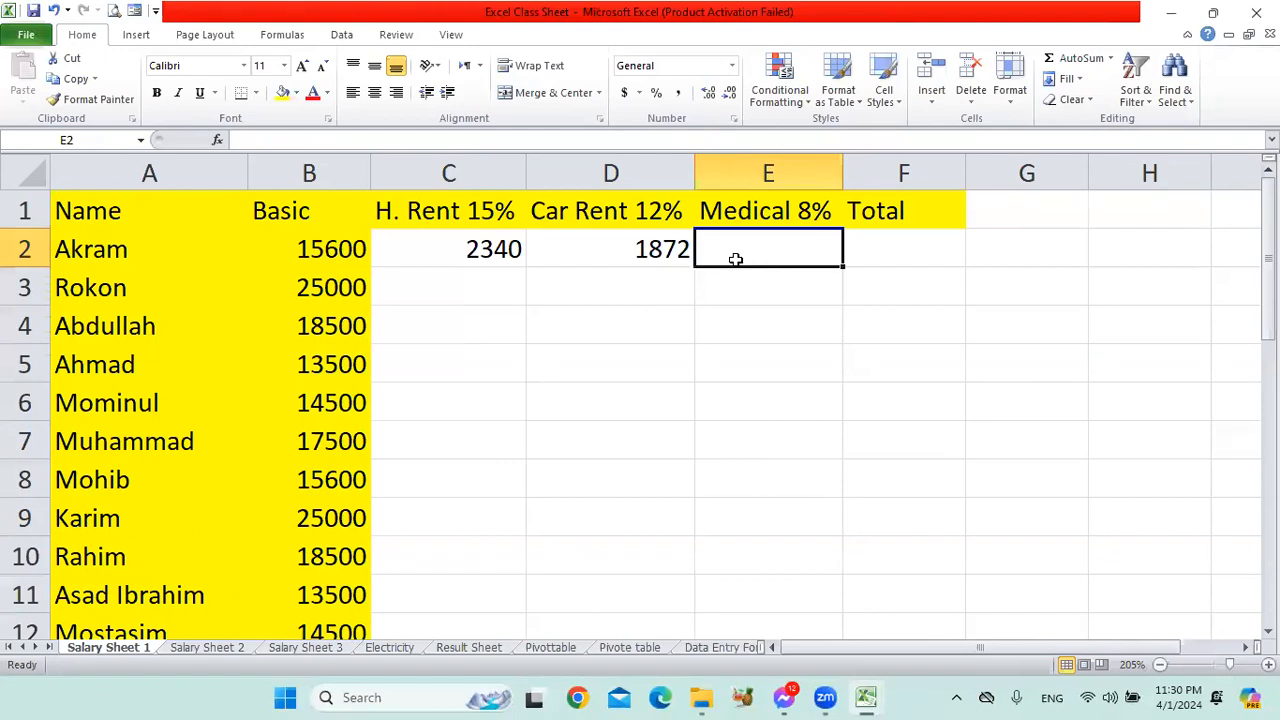
pyautogui.write('=b')
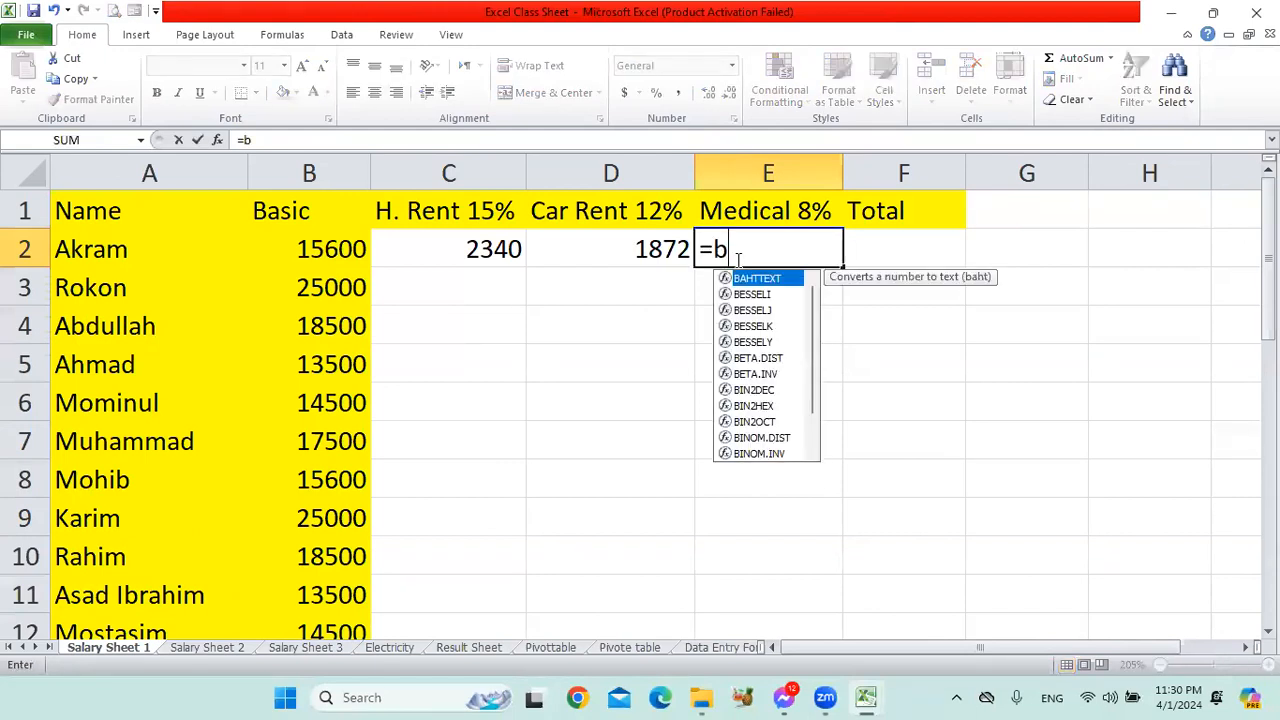
pyautogui.write('2*')
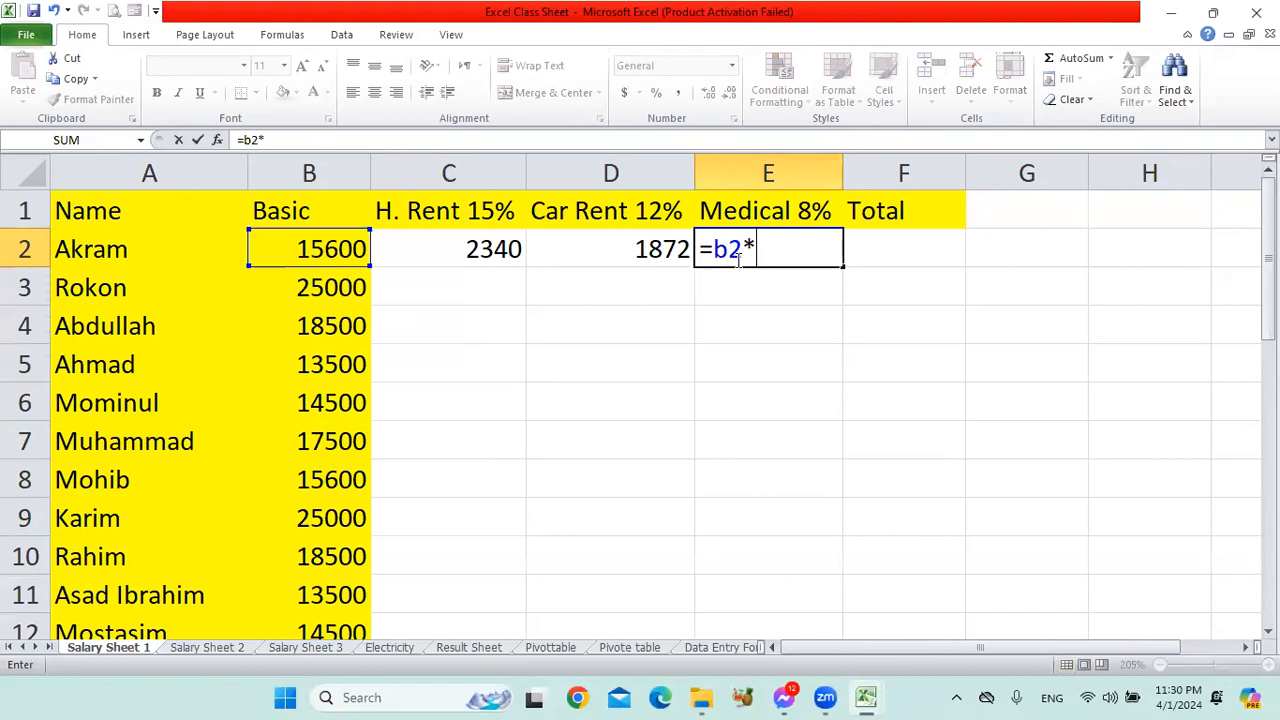
pyautogui.write('8%')
pyautogui.press('Return')
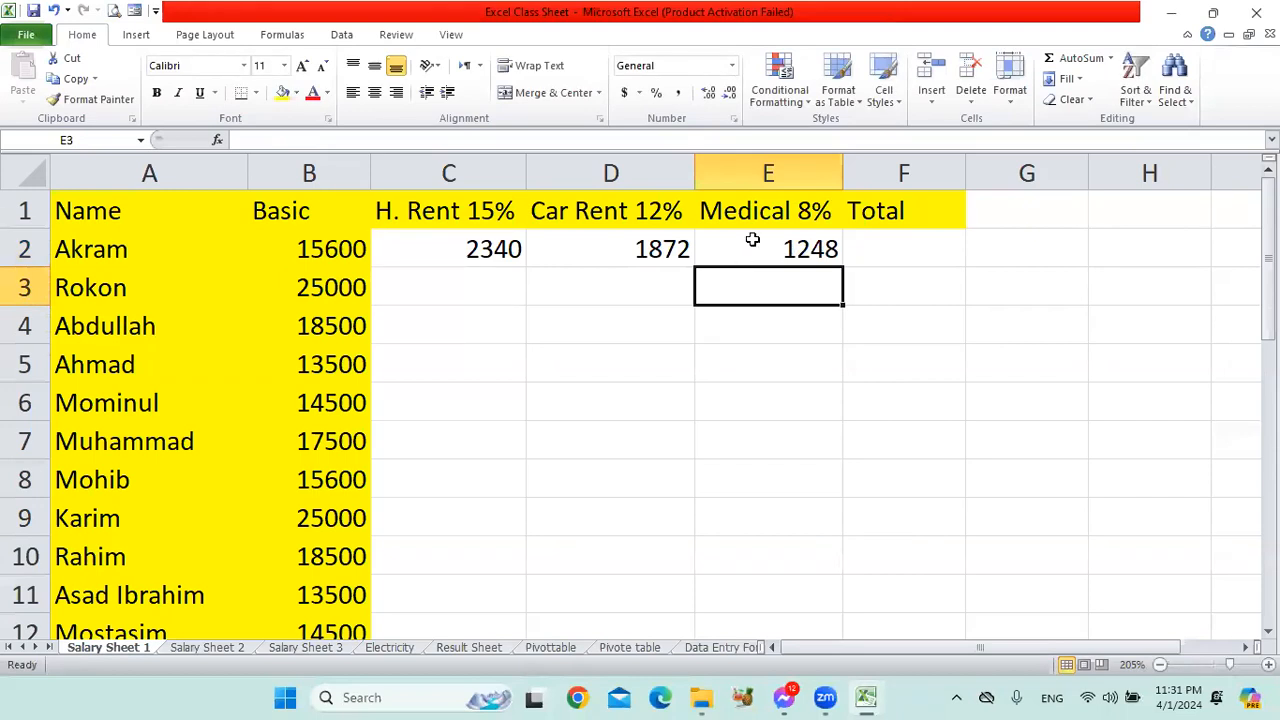
pyautogui.click(752, 240)
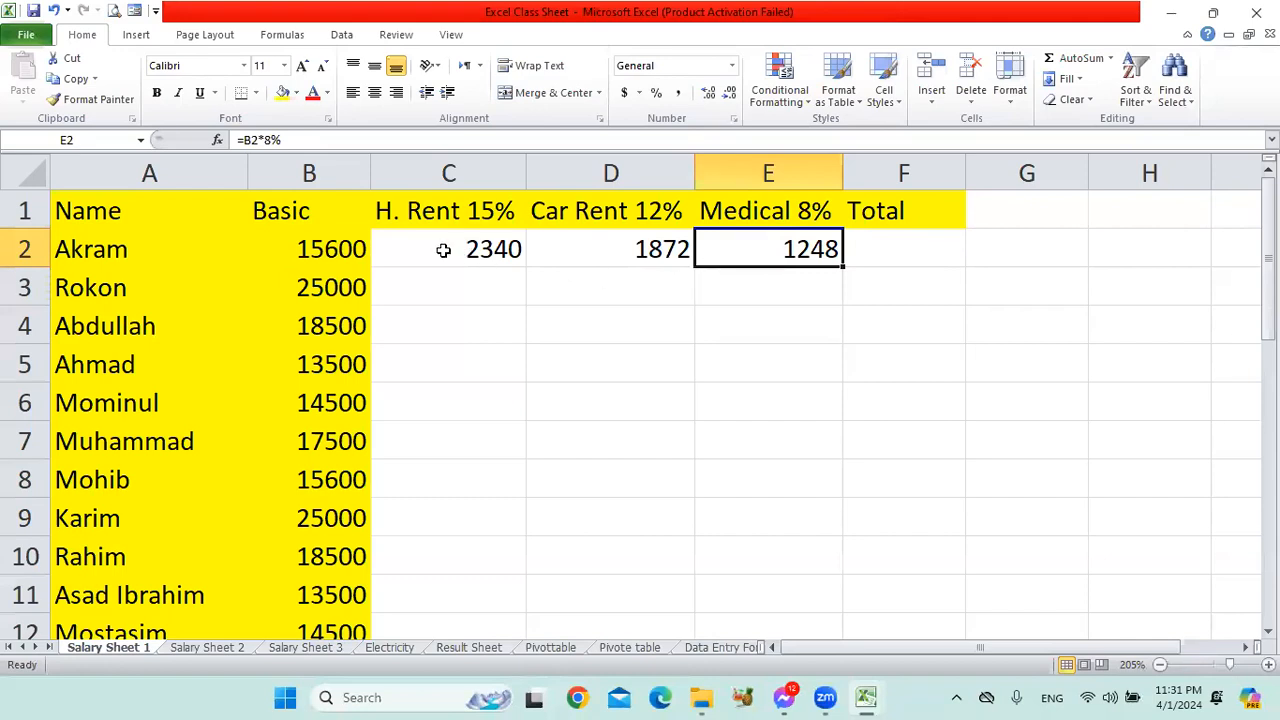
# Review the first employee's allowances in C2:E2 and how the H. Rent 15% column relates to the C2 formula and the basic salaries.
pyautogui.moveTo(440, 248); pyautogui.dragTo(720, 245)
pyautogui.click(551, 316)
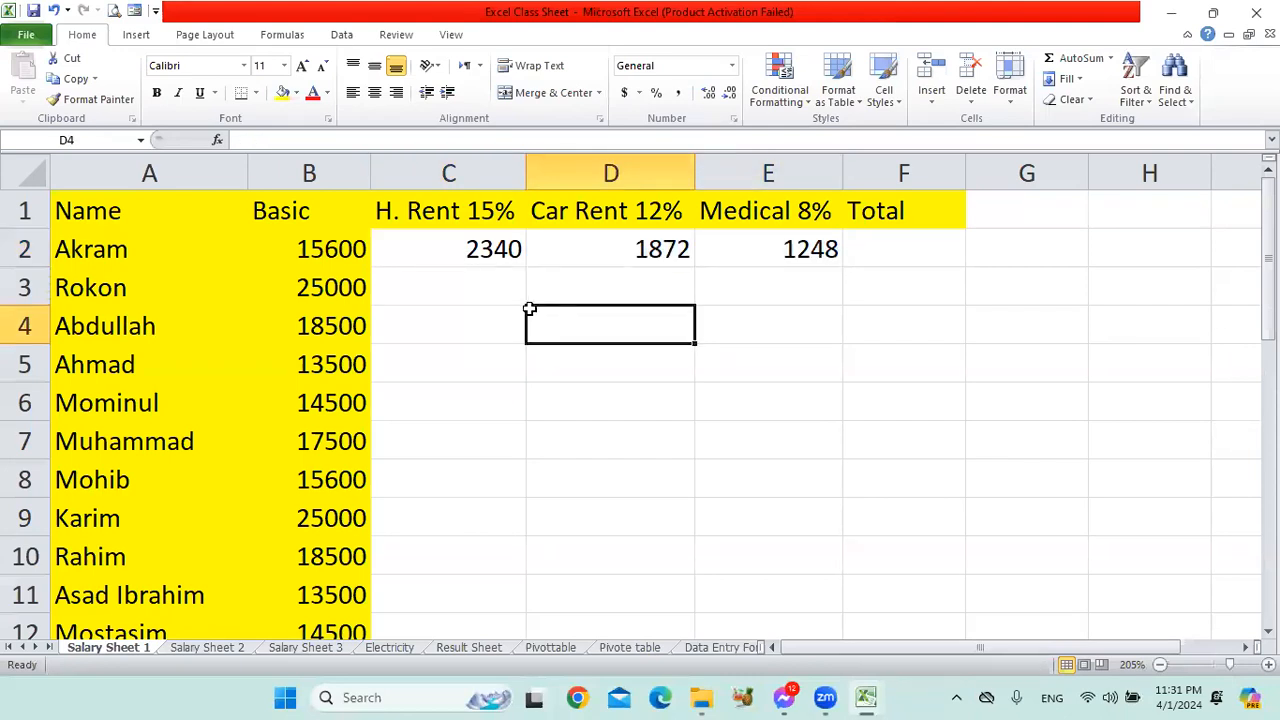
pyautogui.click(493, 216)
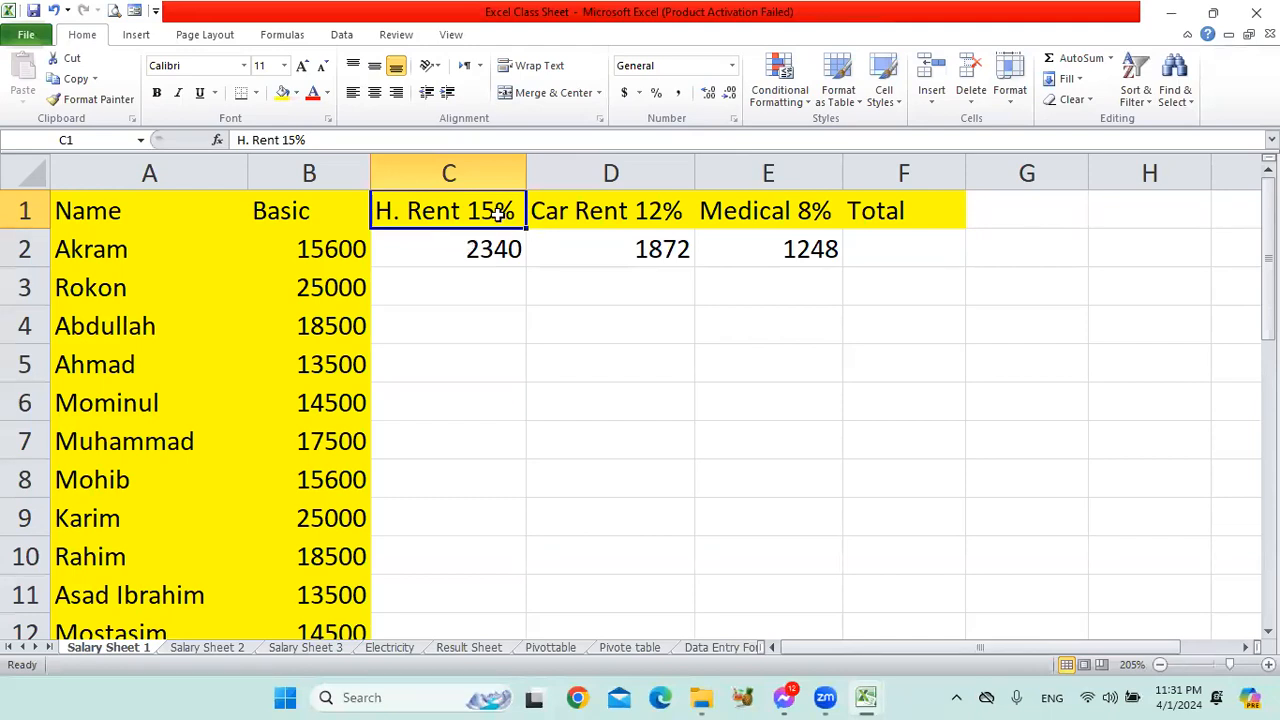
pyautogui.click(507, 408)
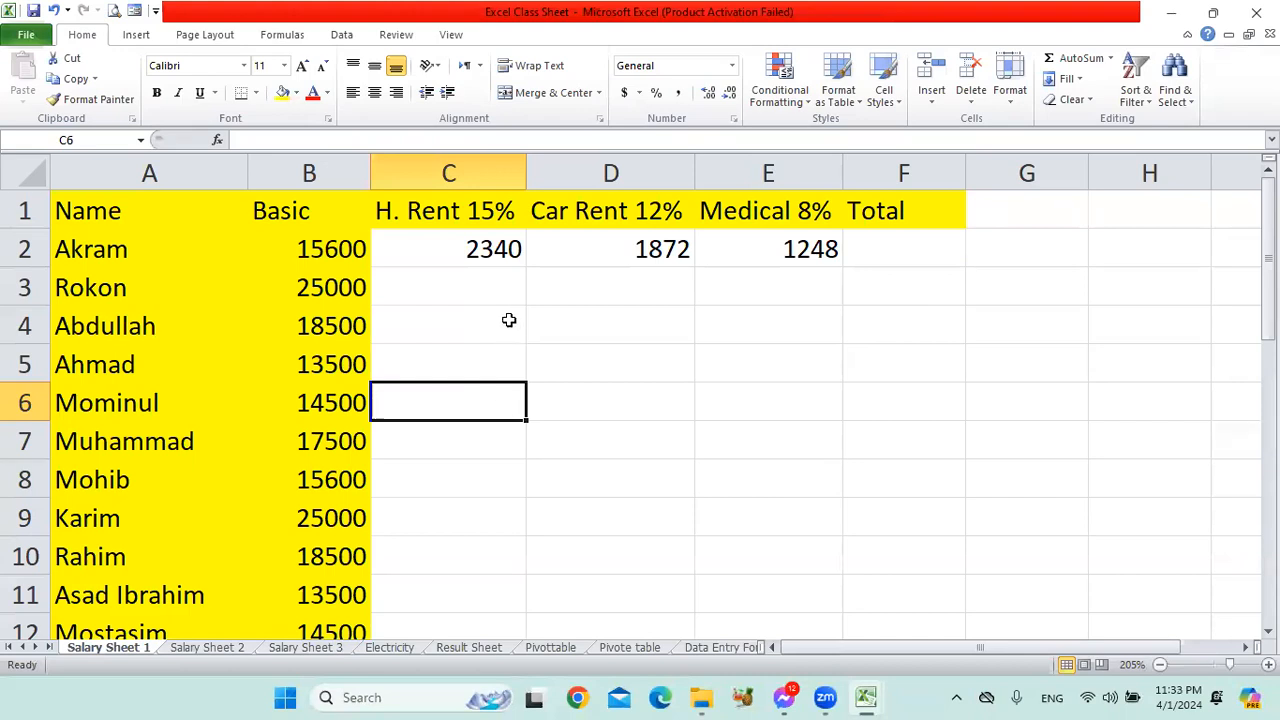
pyautogui.click(491, 292)
pyautogui.click(495, 249)
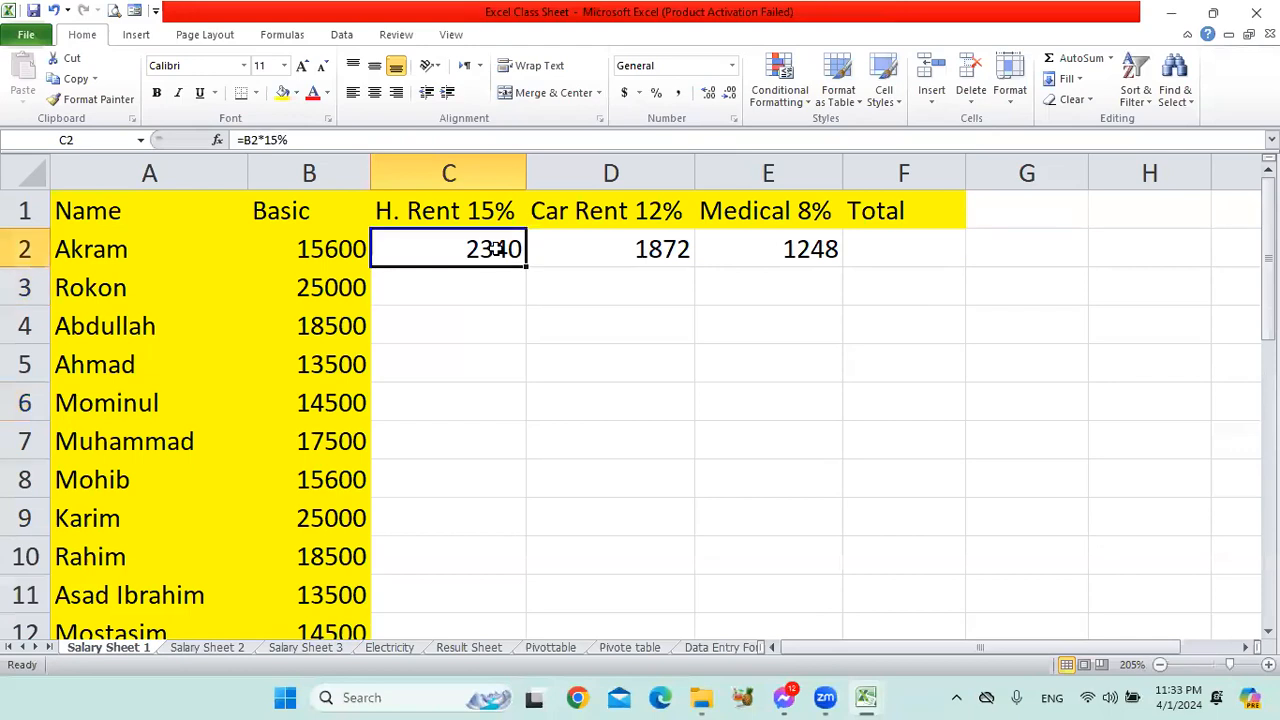
pyautogui.click(466, 176)
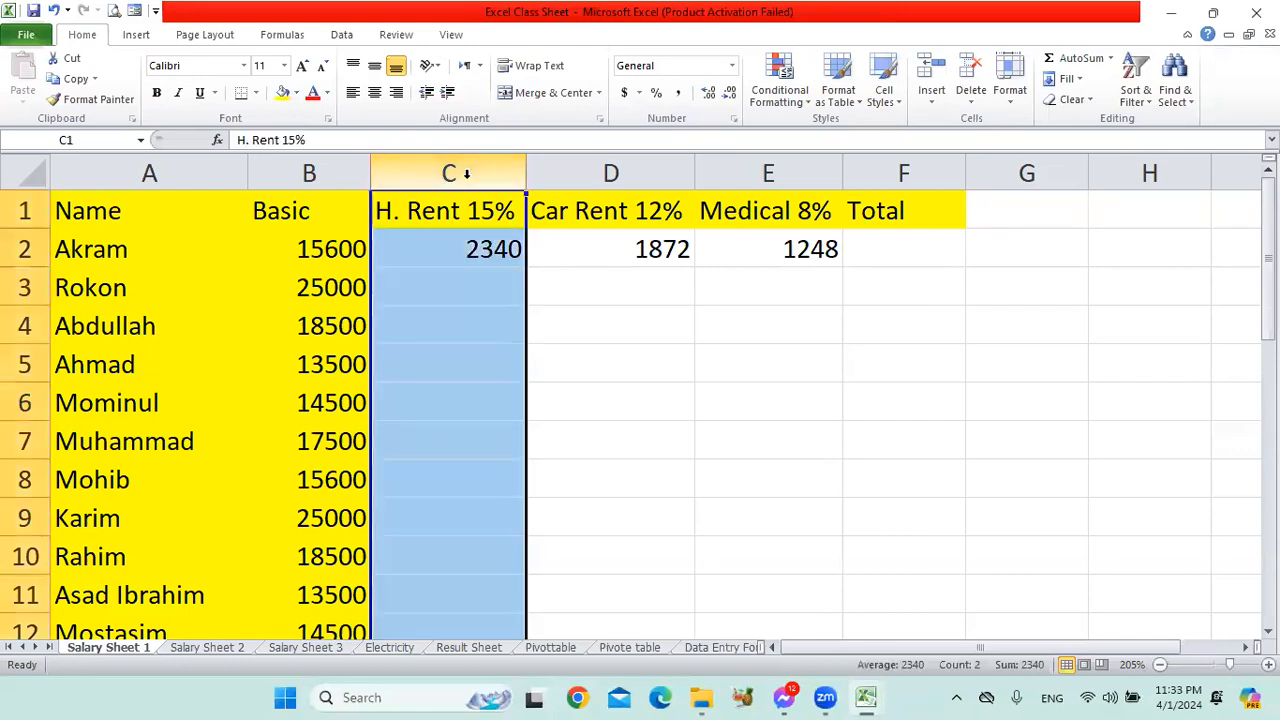
pyautogui.click(480, 295)
pyautogui.click(496, 210)
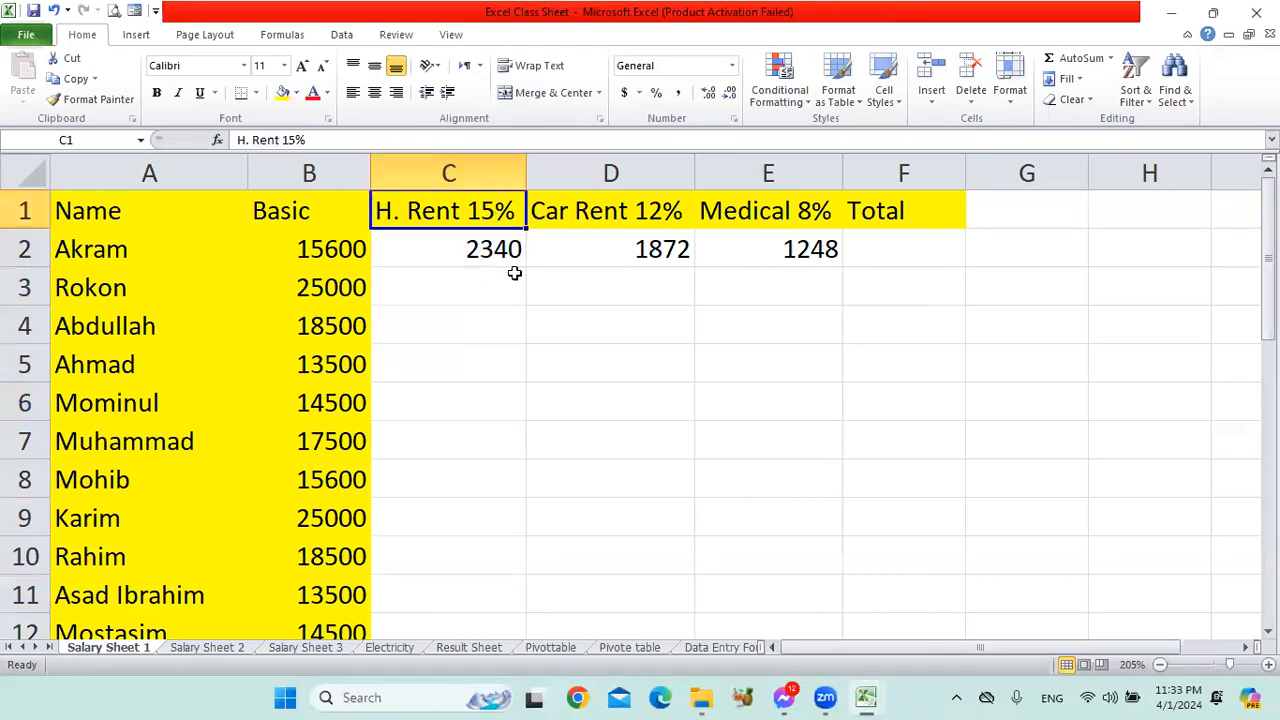
pyautogui.click(484, 249)
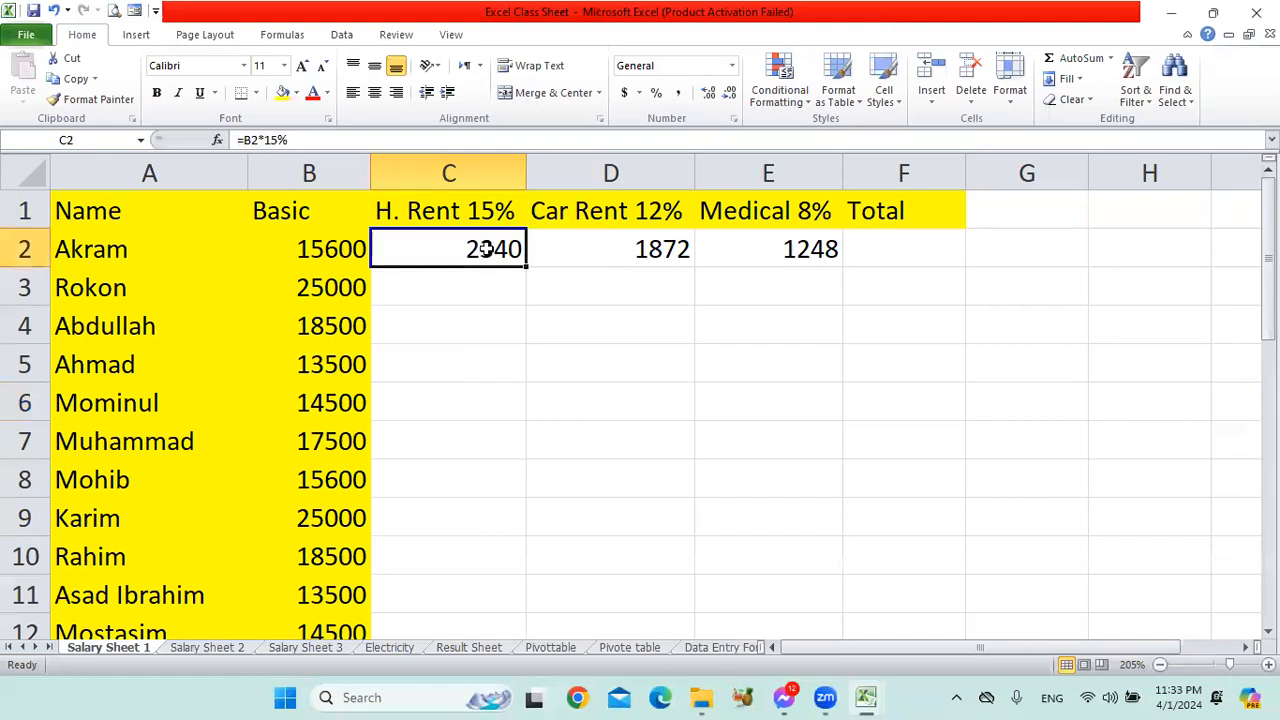
pyautogui.click(491, 172)
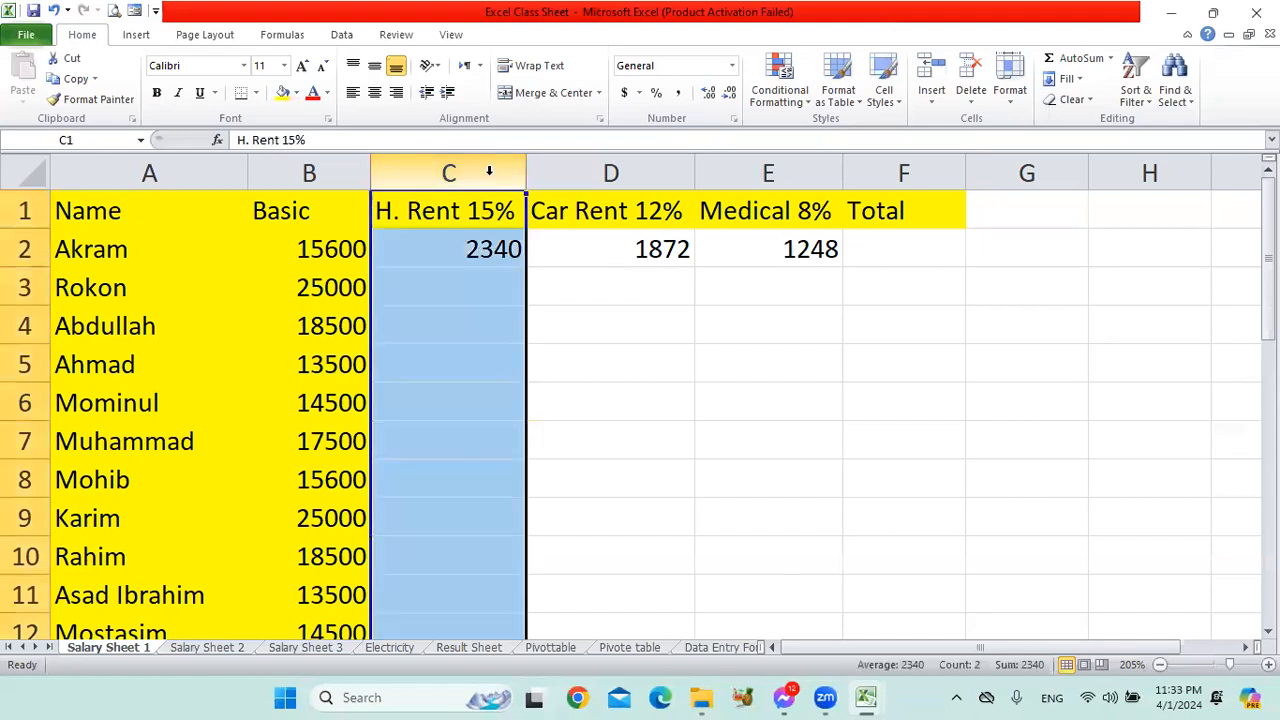
pyautogui.click(498, 332)
pyautogui.click(494, 175)
pyautogui.click(499, 286)
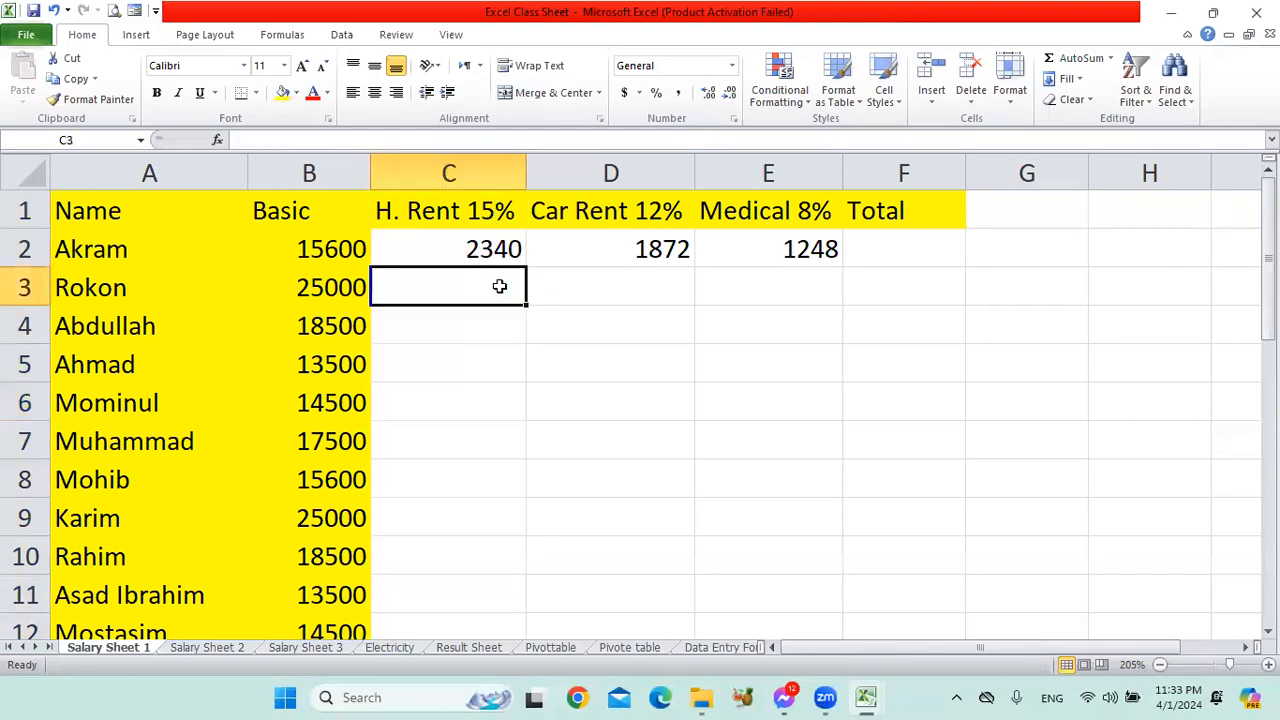
pyautogui.click(340, 366)
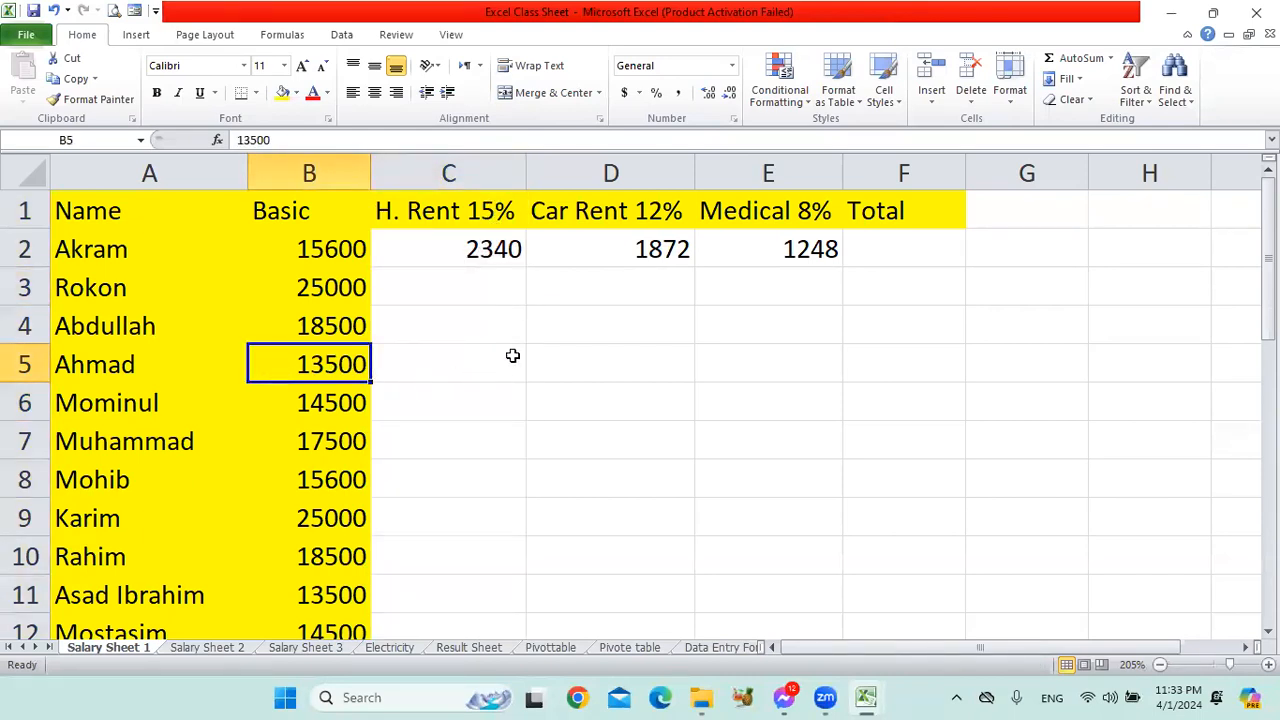
# Fill the house rent formula from C2 down the H. Rent column through C29.
pyautogui.click(494, 256)
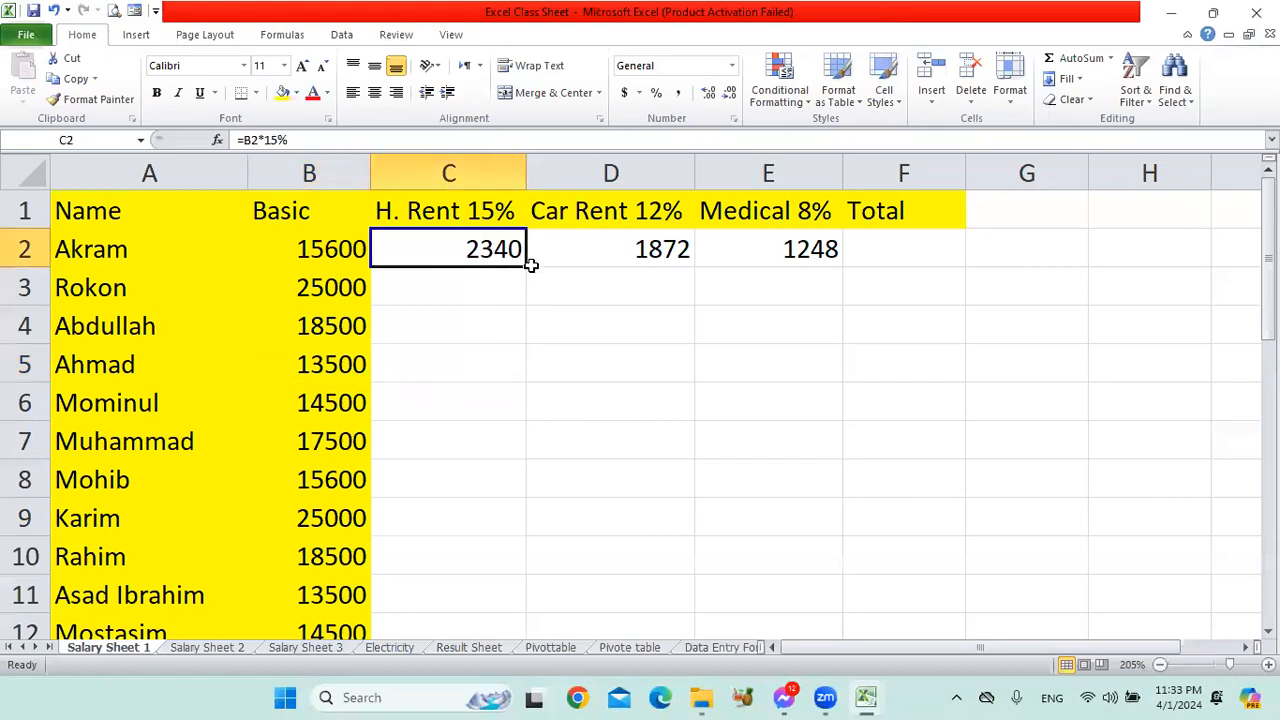
pyautogui.moveTo(531, 264); pyautogui.dragTo(489, 539)
pyautogui.scroll(7, 600, 485)
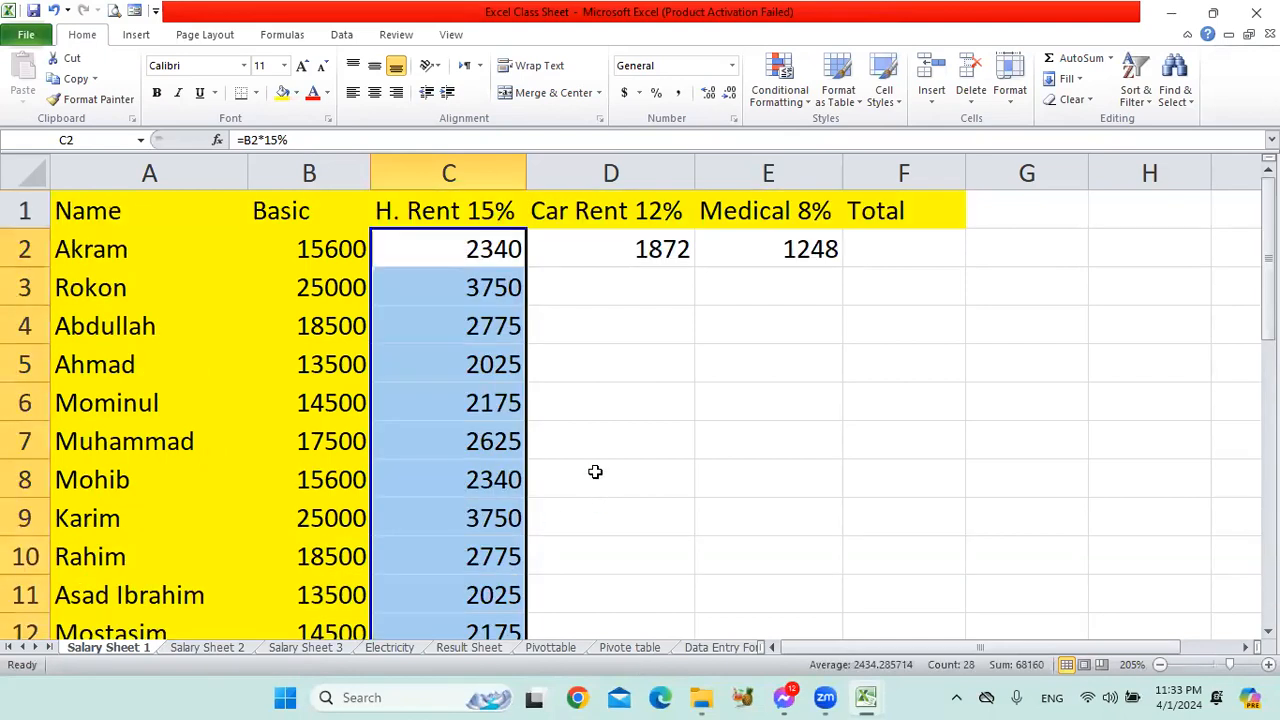
# Check the filled house rent formulas in column C for the first, second and last employees against their rows.
pyautogui.click(495, 249)
pyautogui.click(128, 254)
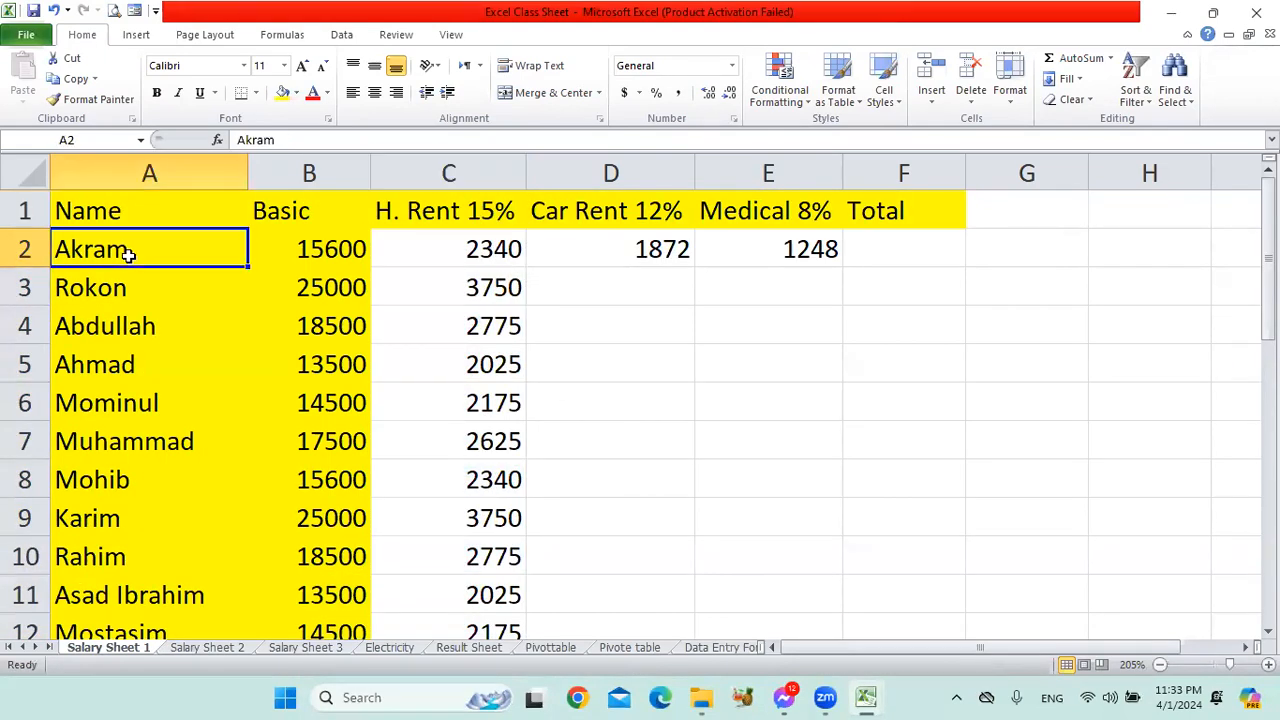
pyautogui.click(476, 252)
pyautogui.scroll(-7, 556, 391)
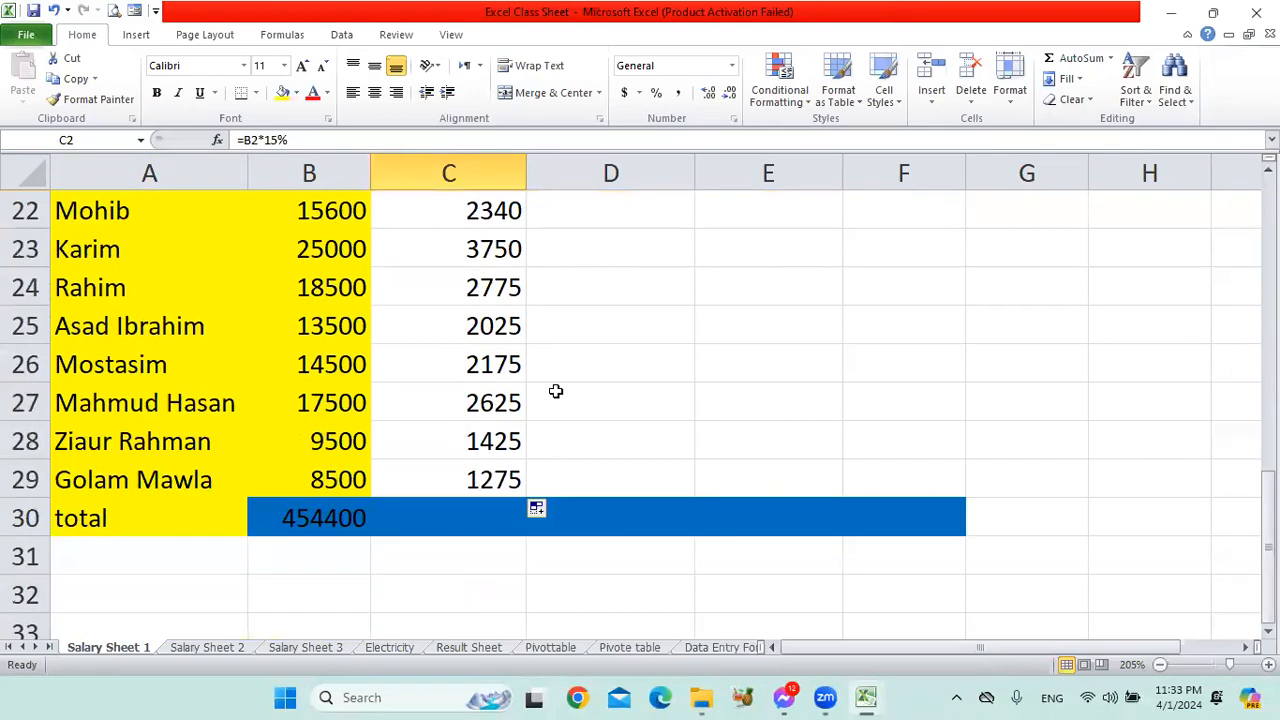
pyautogui.scroll(-2, 556, 391)
pyautogui.click(177, 254)
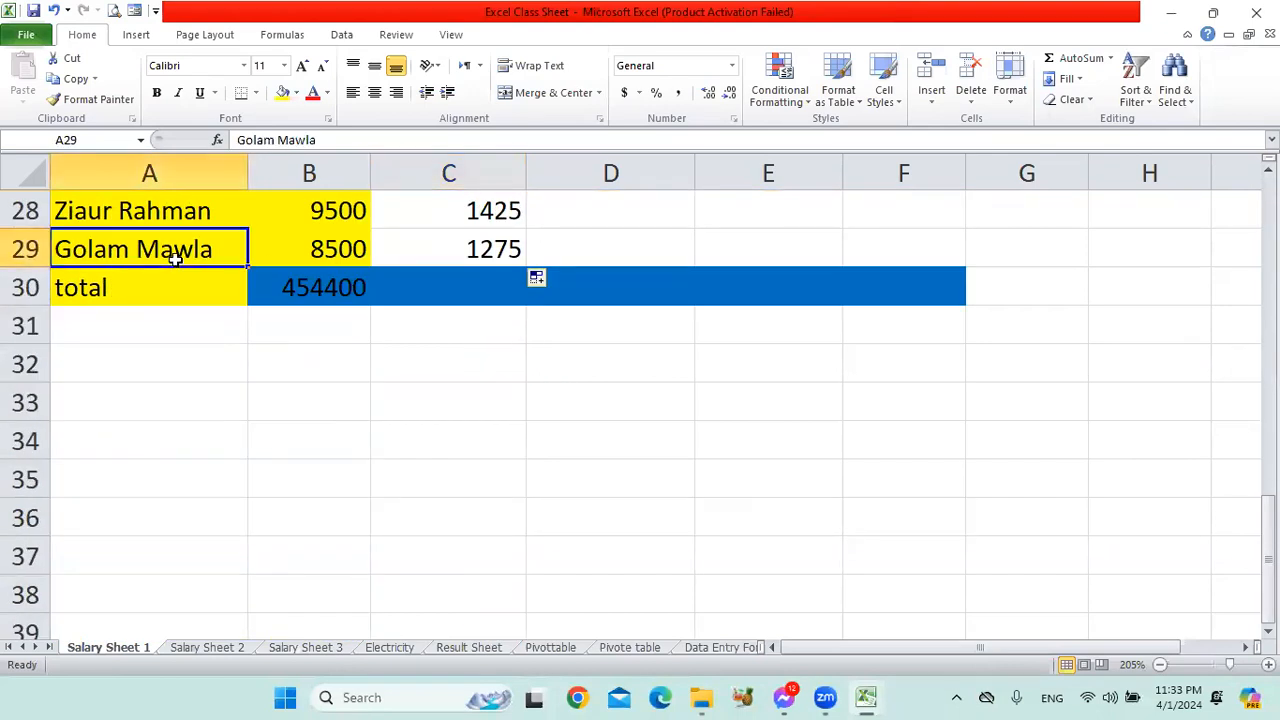
pyautogui.click(476, 252)
pyautogui.scroll(2, 760, 435)
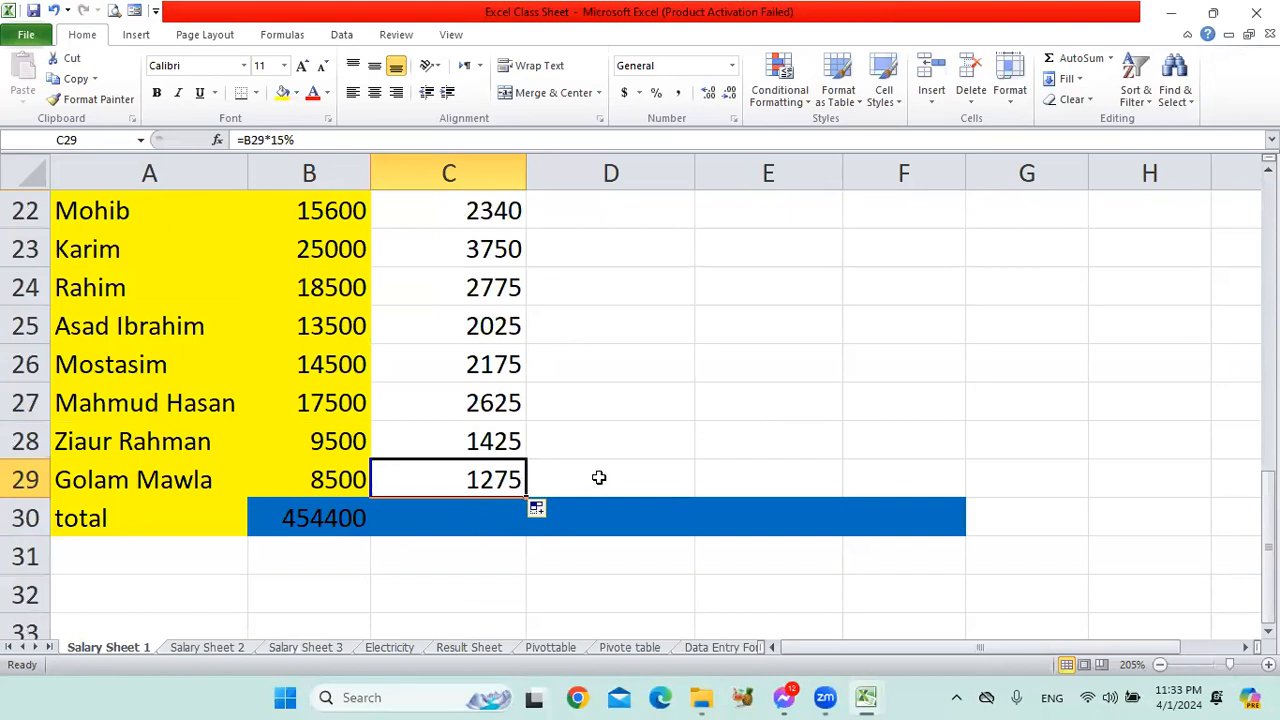
pyautogui.scroll(7, 598, 478)
pyautogui.click(491, 250)
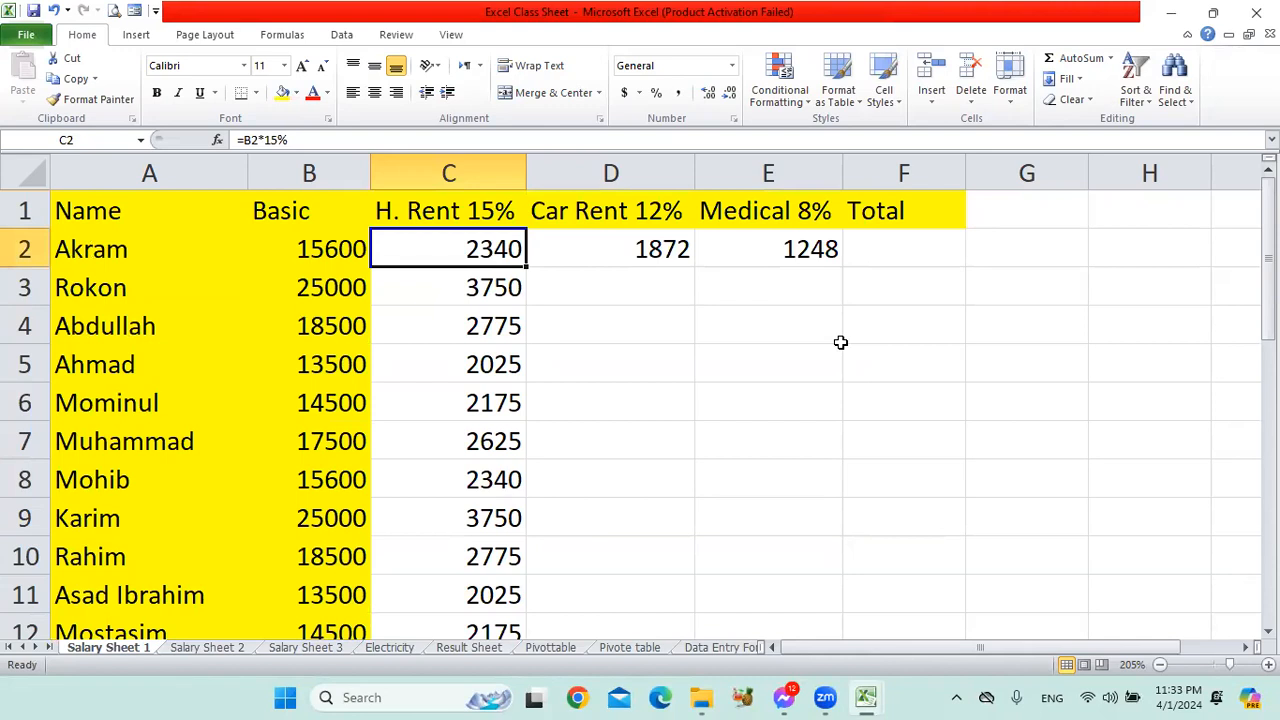
pyautogui.click(127, 290)
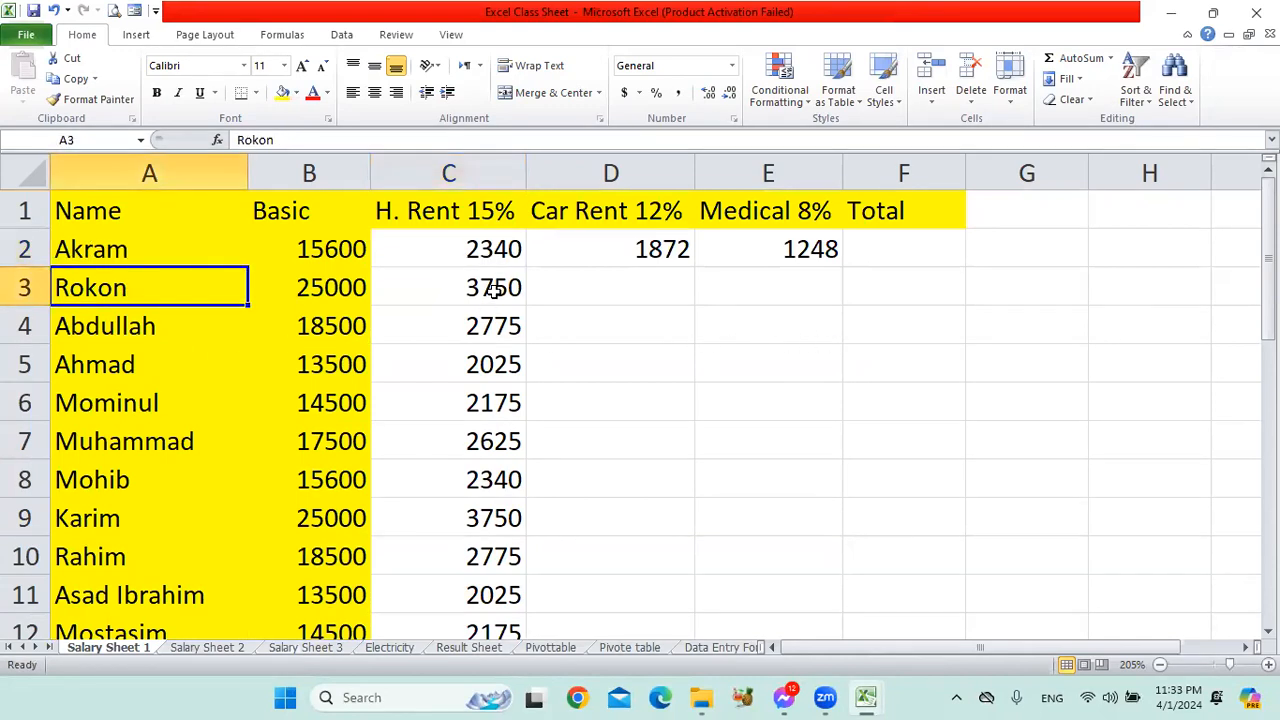
pyautogui.click(494, 290)
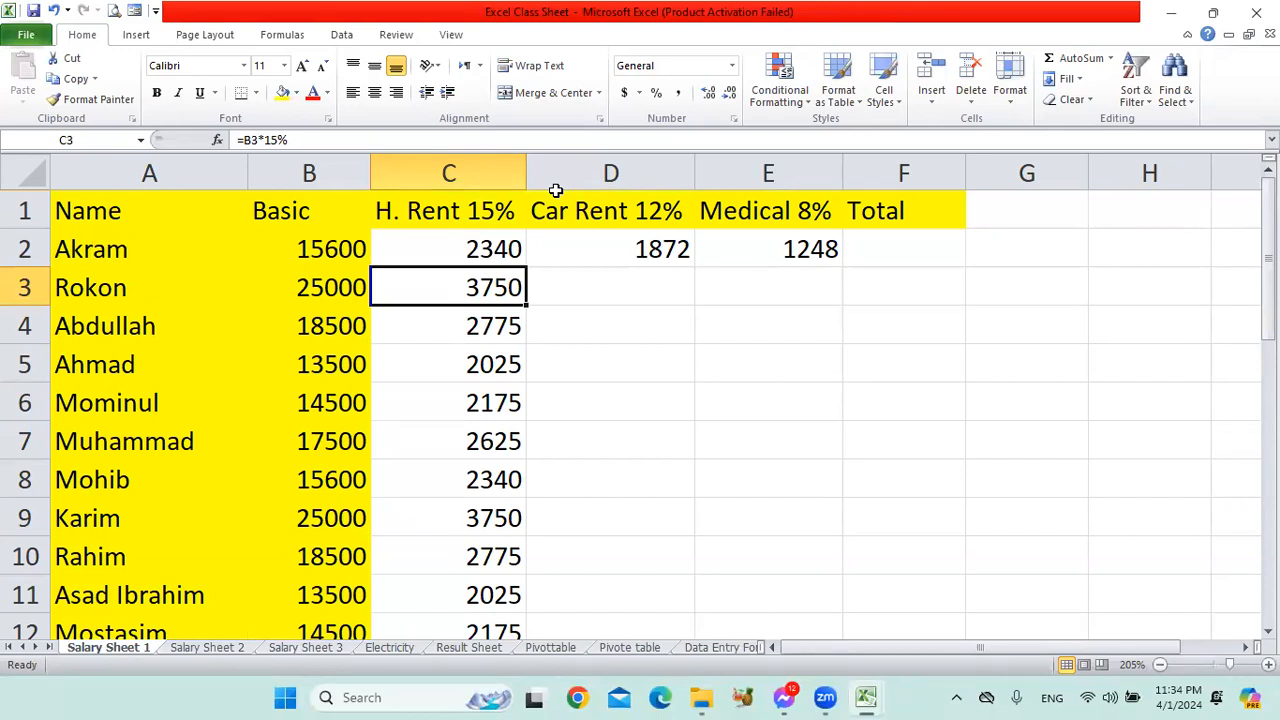
# Examine the whole H. Rent 15% column down to C29 and compare it with the single car rent formula in D2.
pyautogui.click(493, 177)
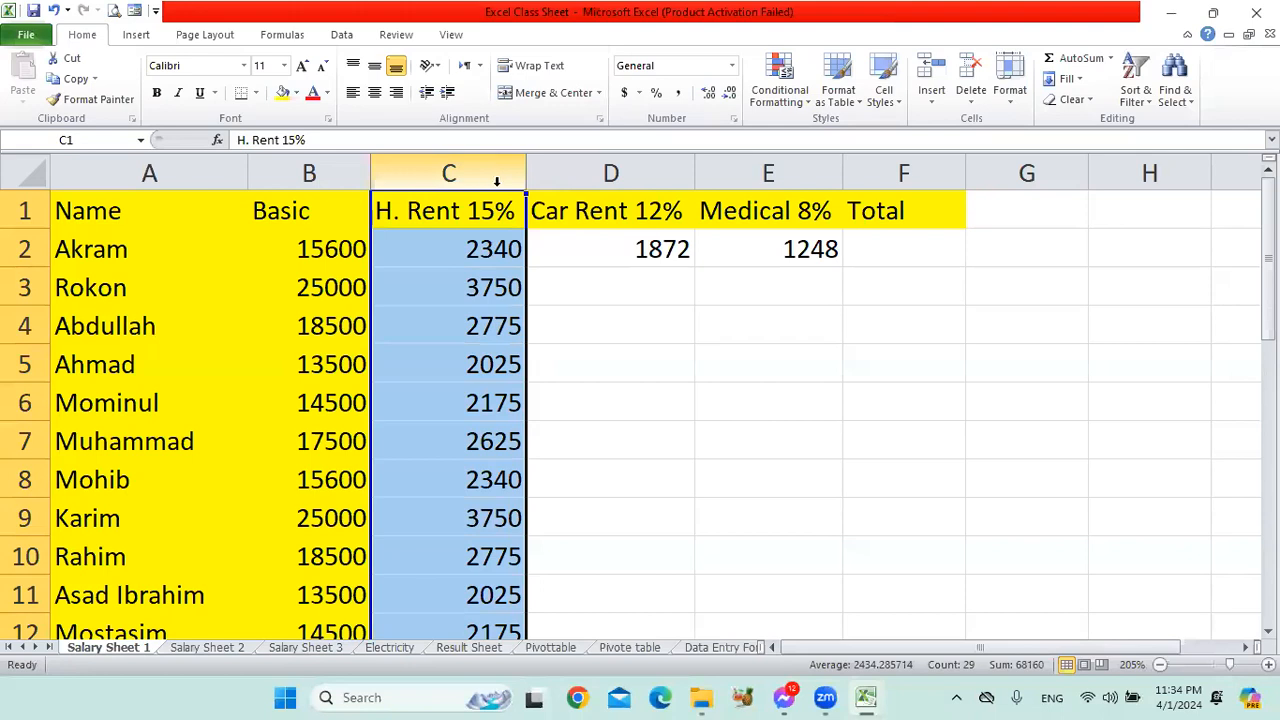
pyautogui.click(477, 292)
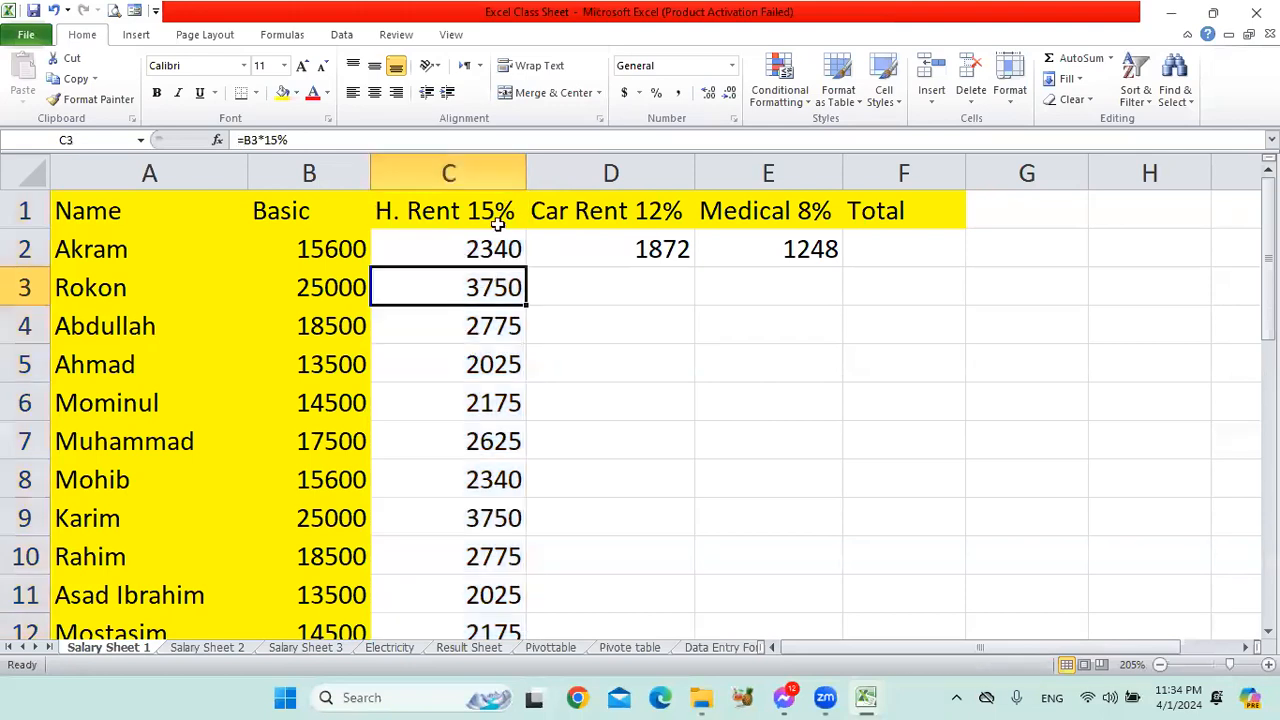
pyautogui.click(500, 160)
pyautogui.click(480, 288)
pyautogui.scroll(-11, 548, 330)
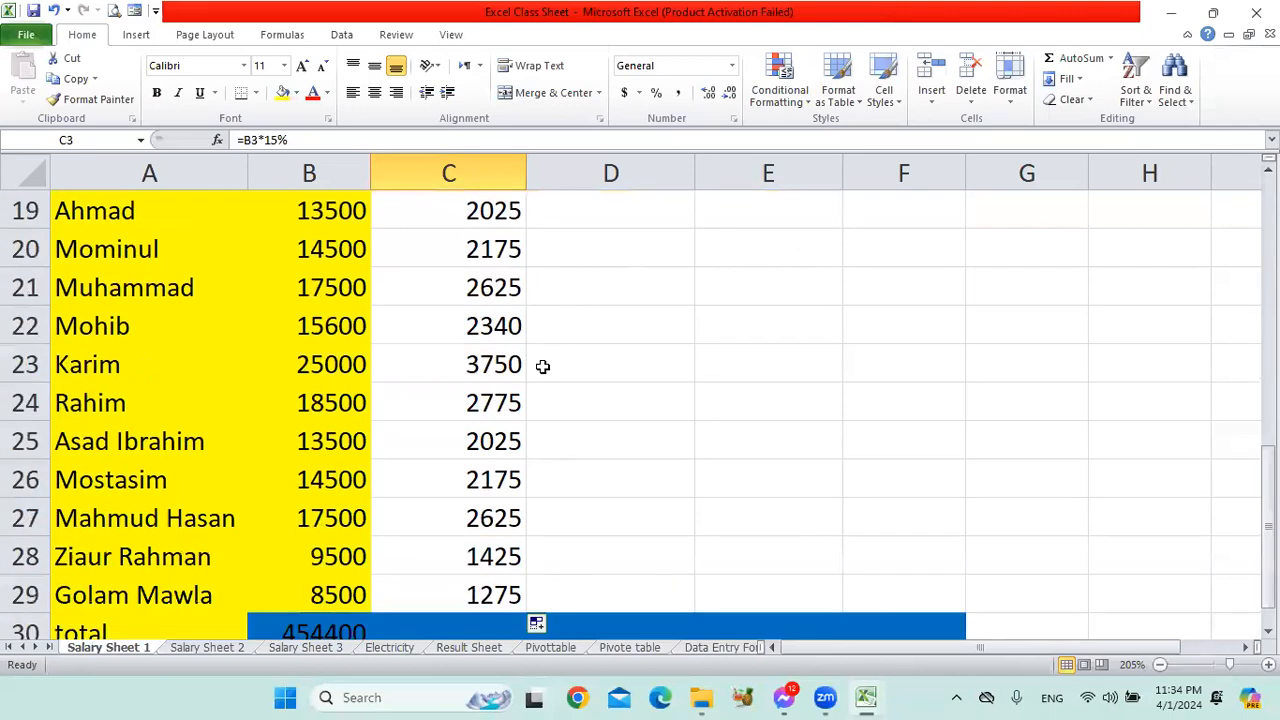
pyautogui.scroll(2, 500, 300)
pyautogui.click(508, 249)
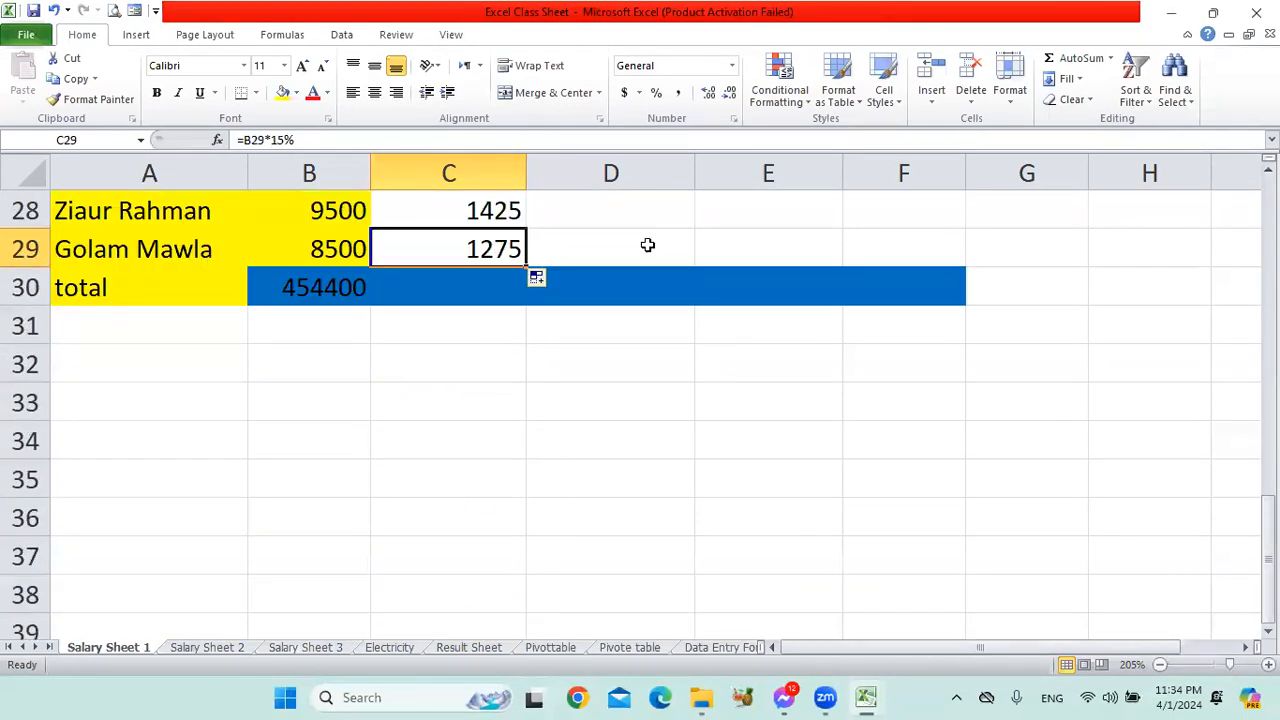
pyautogui.scroll(2, 630, 323)
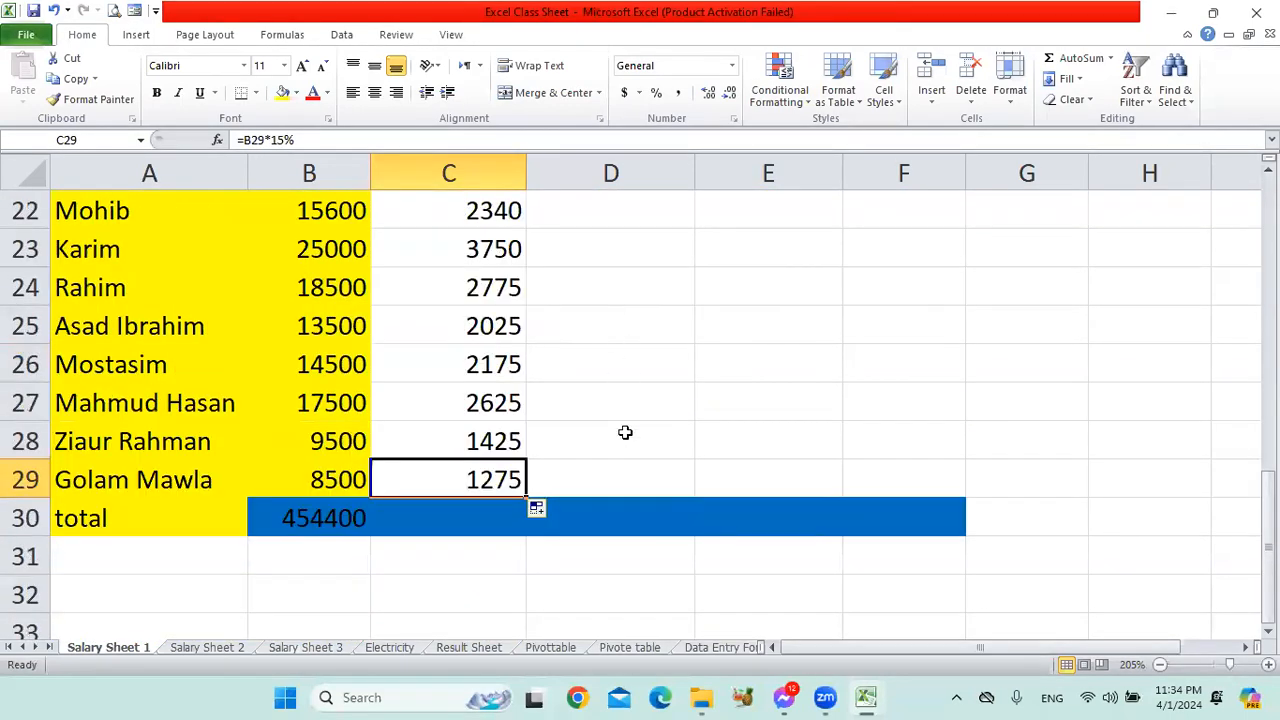
pyautogui.scroll(7, 625, 432)
pyautogui.click(486, 249)
pyautogui.click(654, 249)
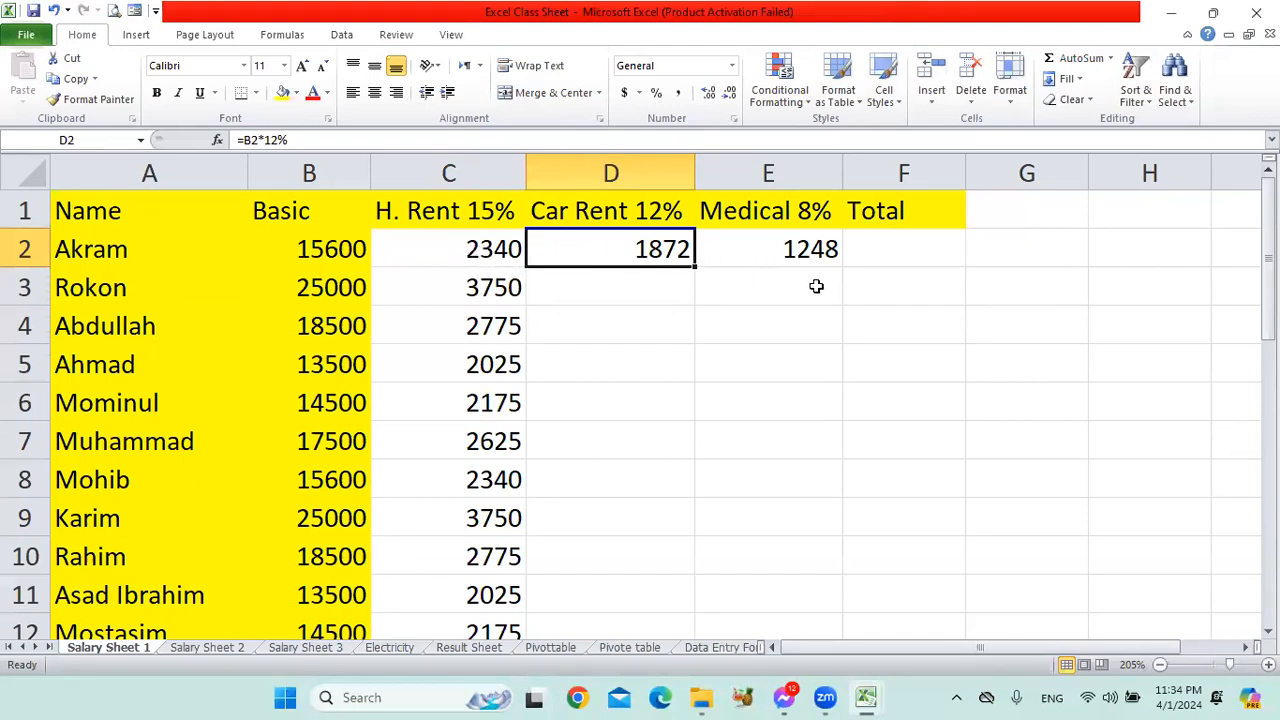
pyautogui.click(476, 246)
pyautogui.click(483, 174)
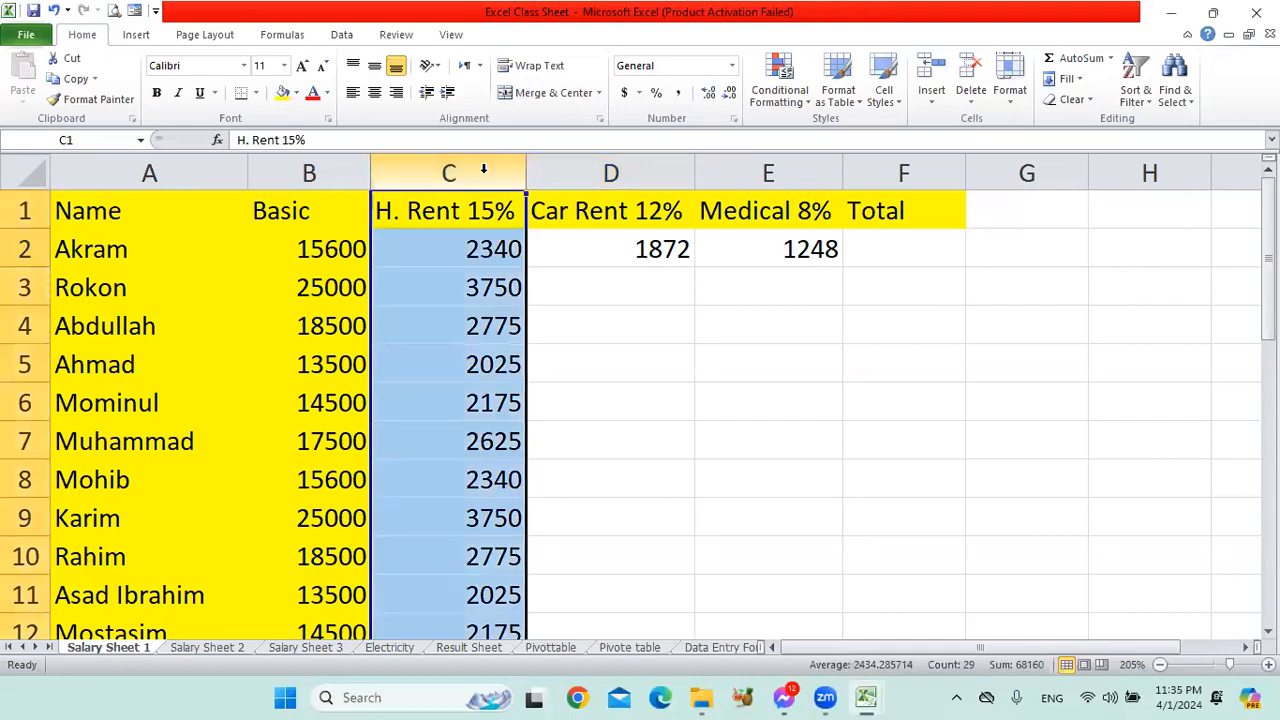
pyautogui.click(500, 290)
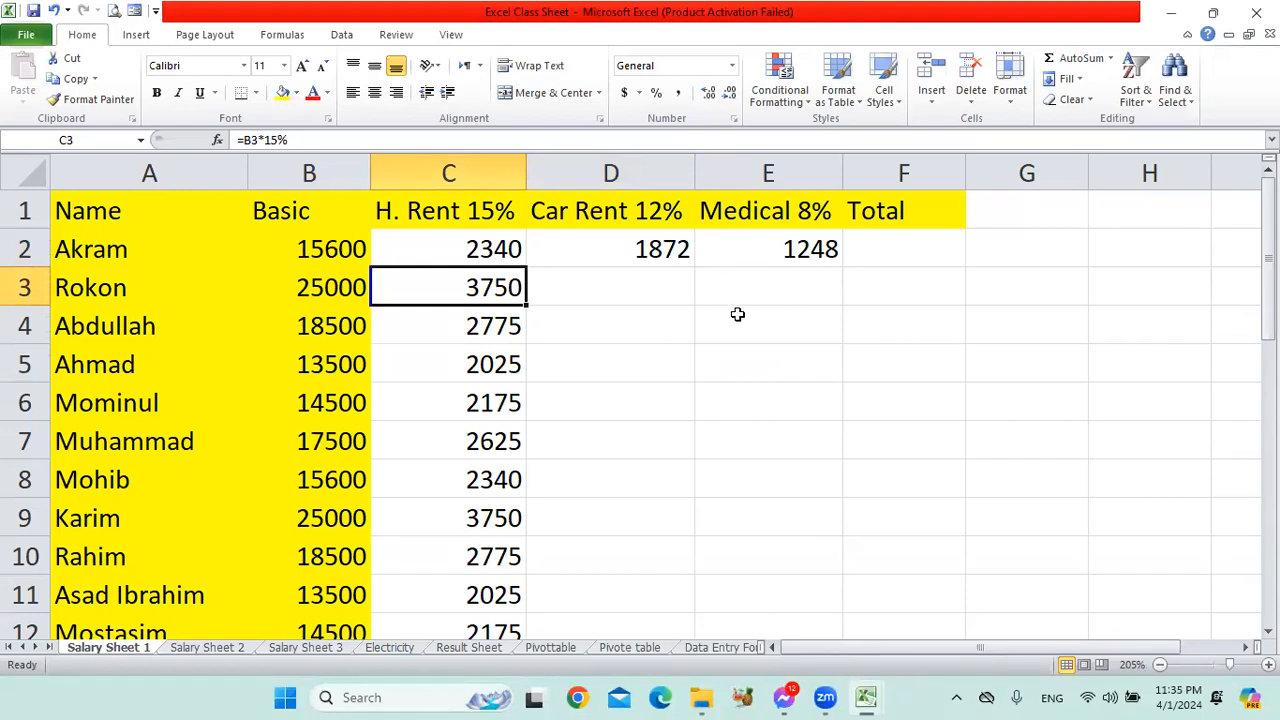
# Fill the car rent and medical formulas from D2:E2 together down their columns through row 29.
pyautogui.moveTo(597, 246); pyautogui.dragTo(778, 254)
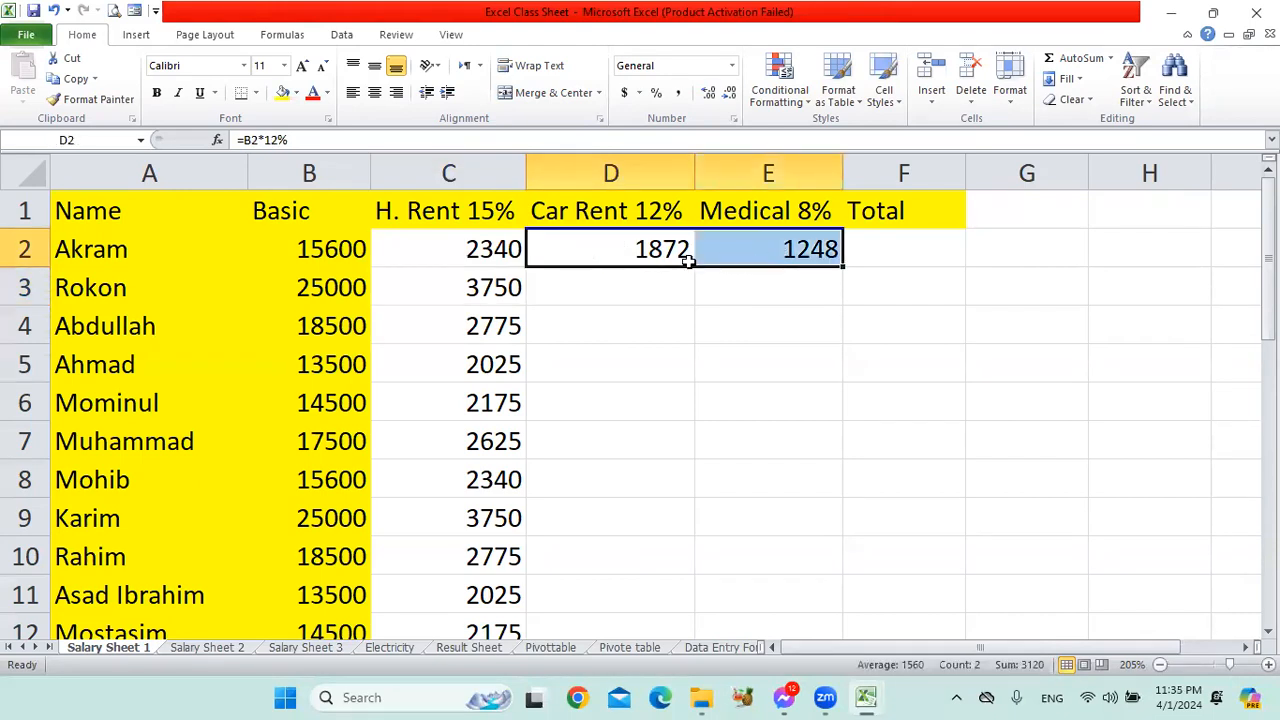
pyautogui.click(446, 212)
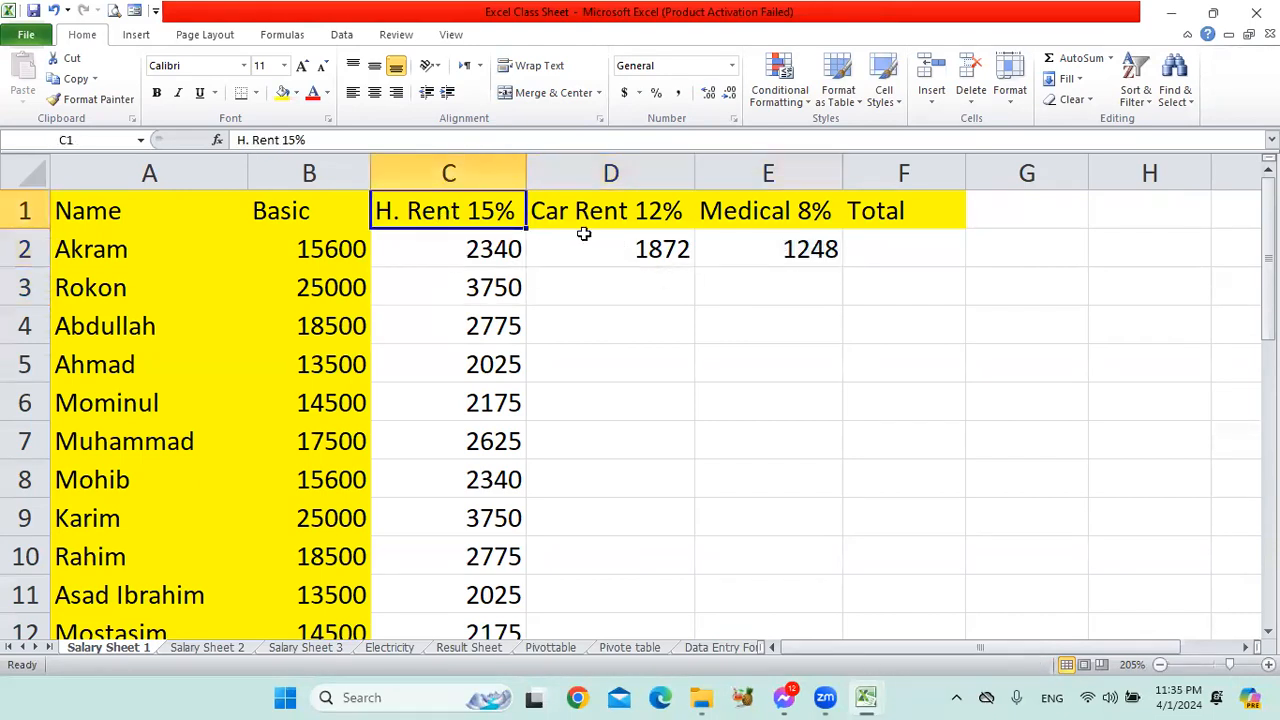
pyautogui.moveTo(620, 249); pyautogui.dragTo(790, 249)
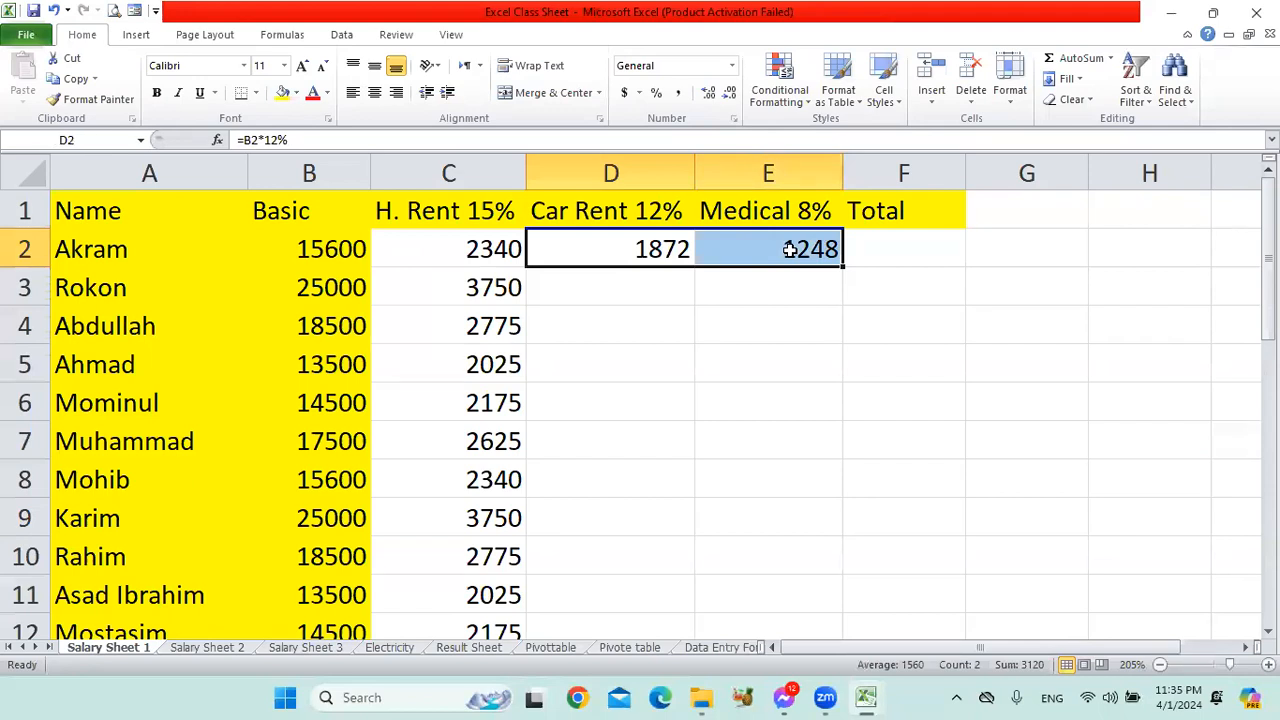
pyautogui.click(729, 297)
pyautogui.moveTo(651, 246); pyautogui.dragTo(769, 530)
pyautogui.scroll(-6, 802, 581)
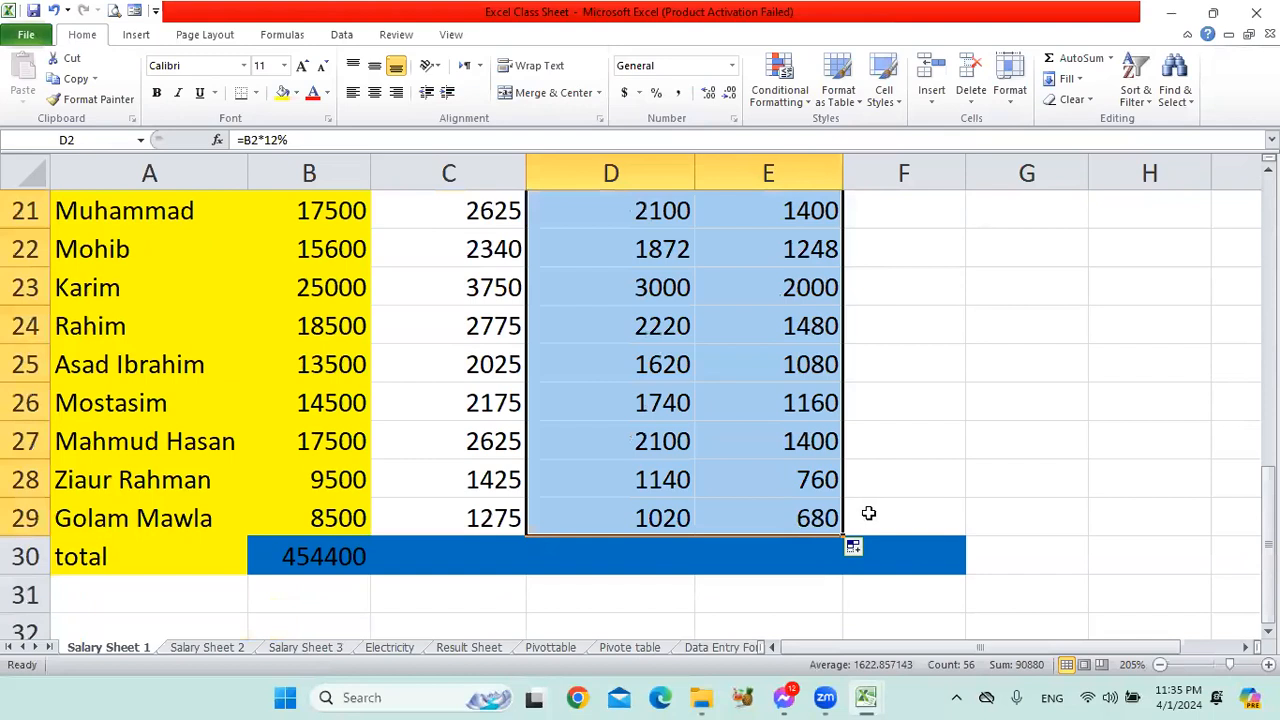
pyautogui.scroll(7, 887, 478)
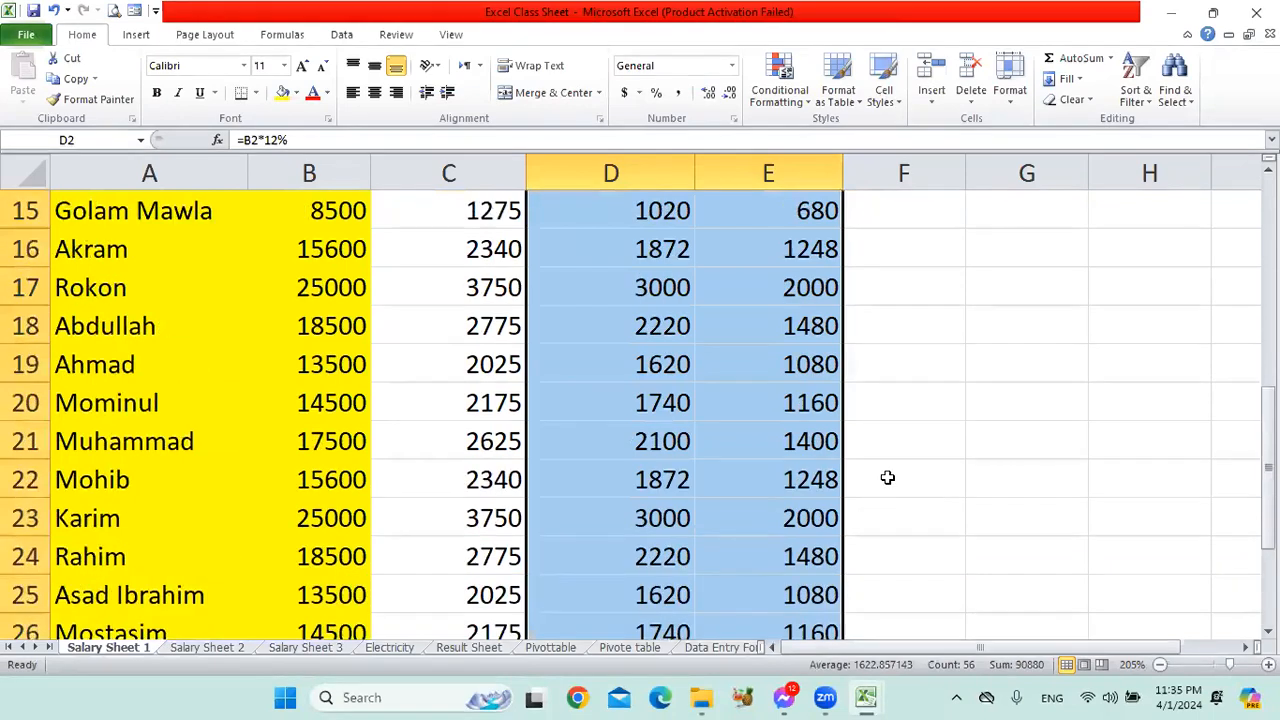
# Total the first employee's basic salary and allowances in F2 with AutoSum, using the formula =SUM(B2:E2).
pyautogui.click(889, 248)
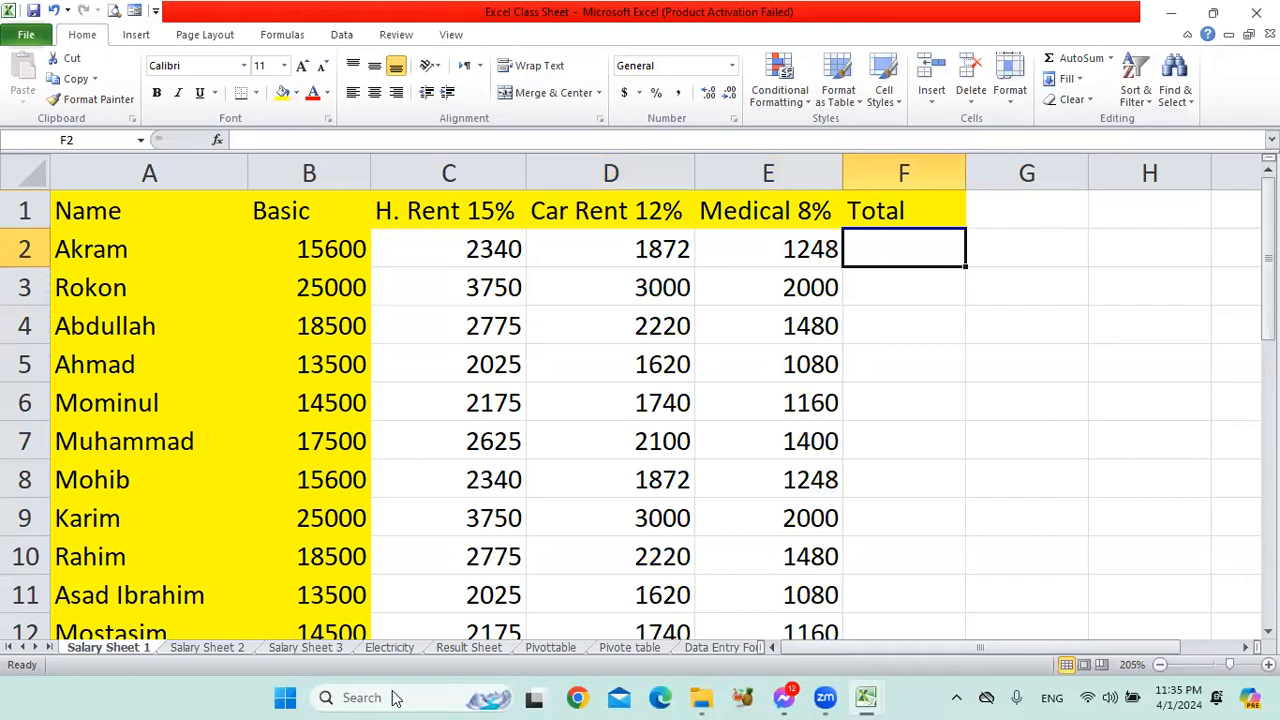
pyautogui.click(447, 689)
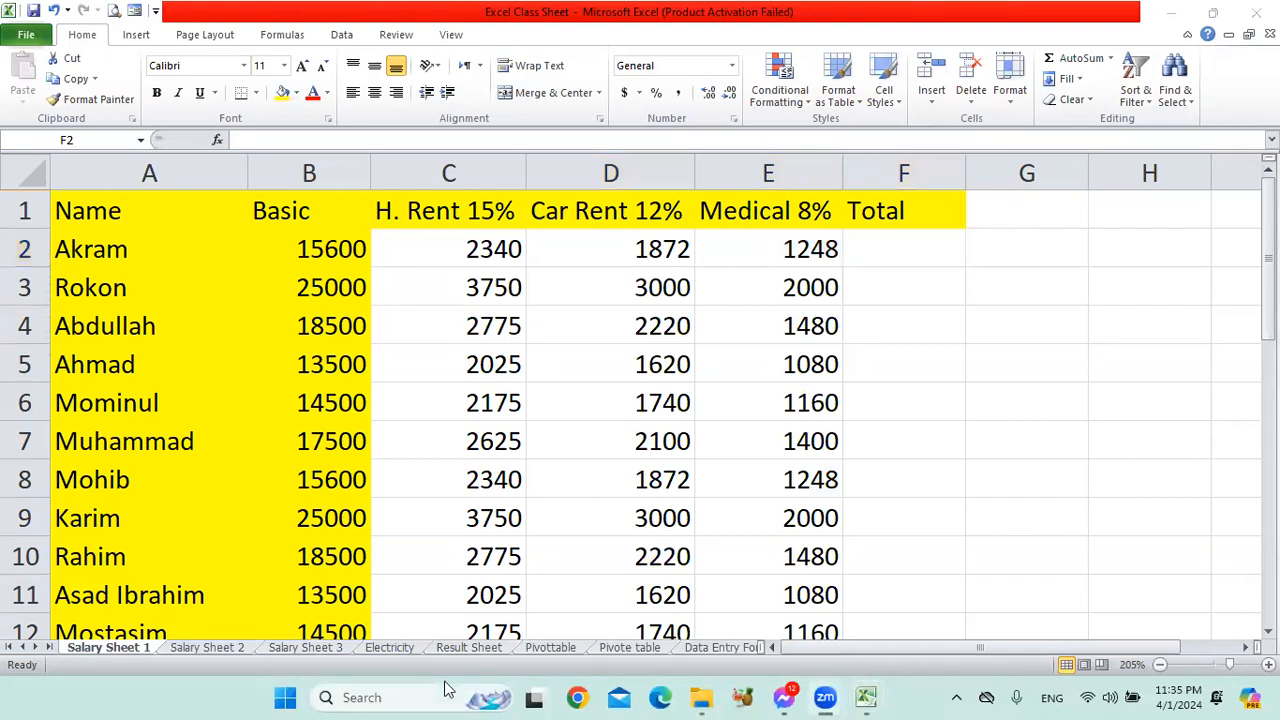
pyautogui.click(866, 249)
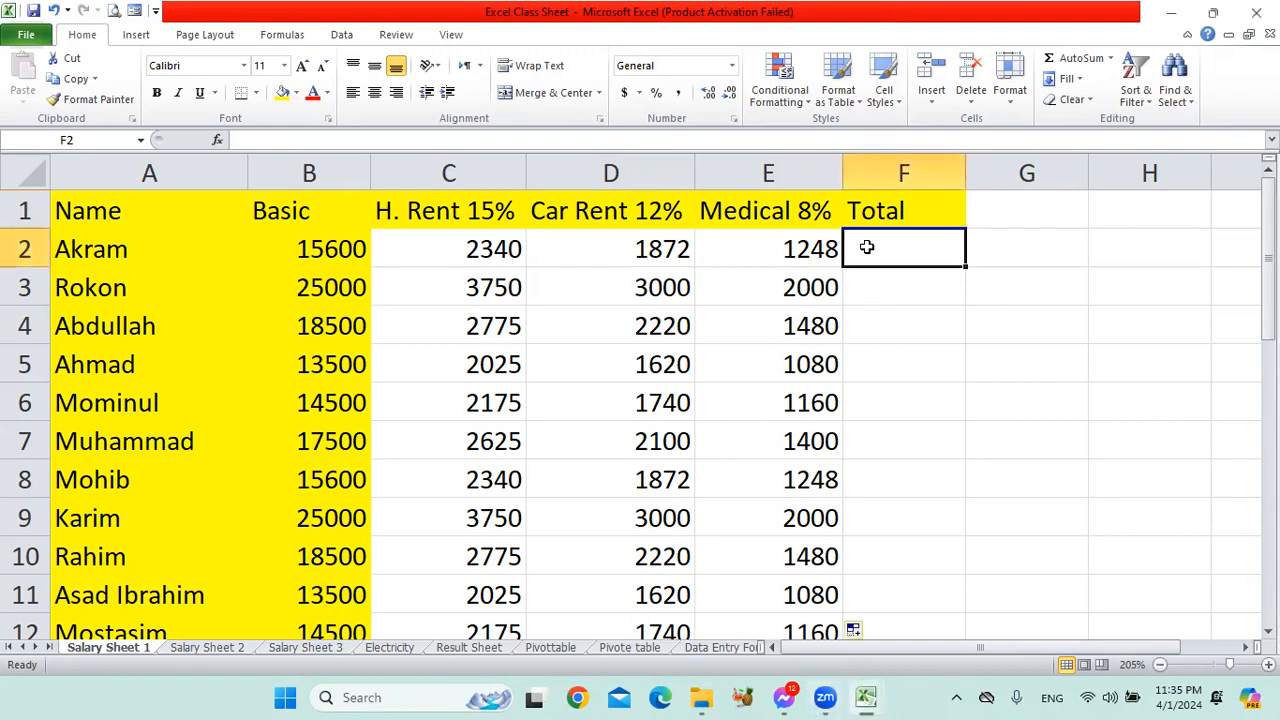
pyautogui.moveTo(340, 249); pyautogui.dragTo(378, 249)
pyautogui.click(903, 249)
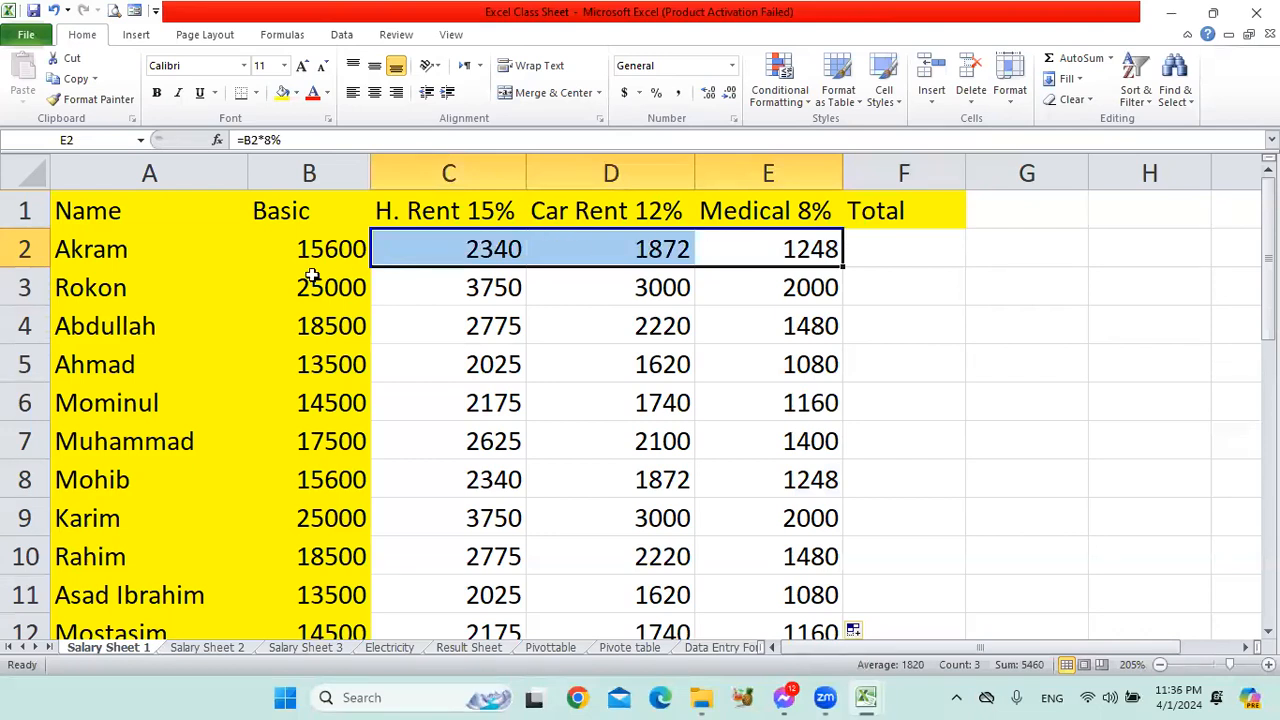
pyautogui.moveTo(318, 249); pyautogui.dragTo(832, 251)
pyautogui.click(889, 252)
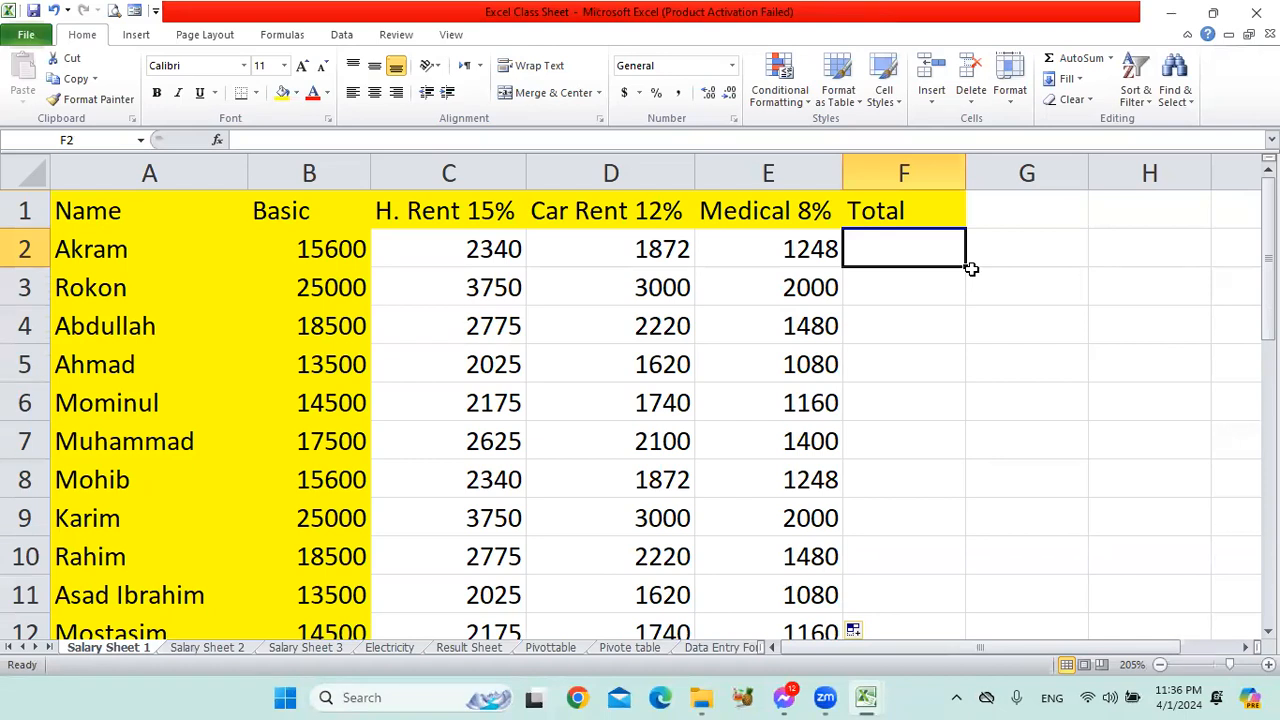
pyautogui.click(1076, 60)
pyautogui.click(1076, 60)
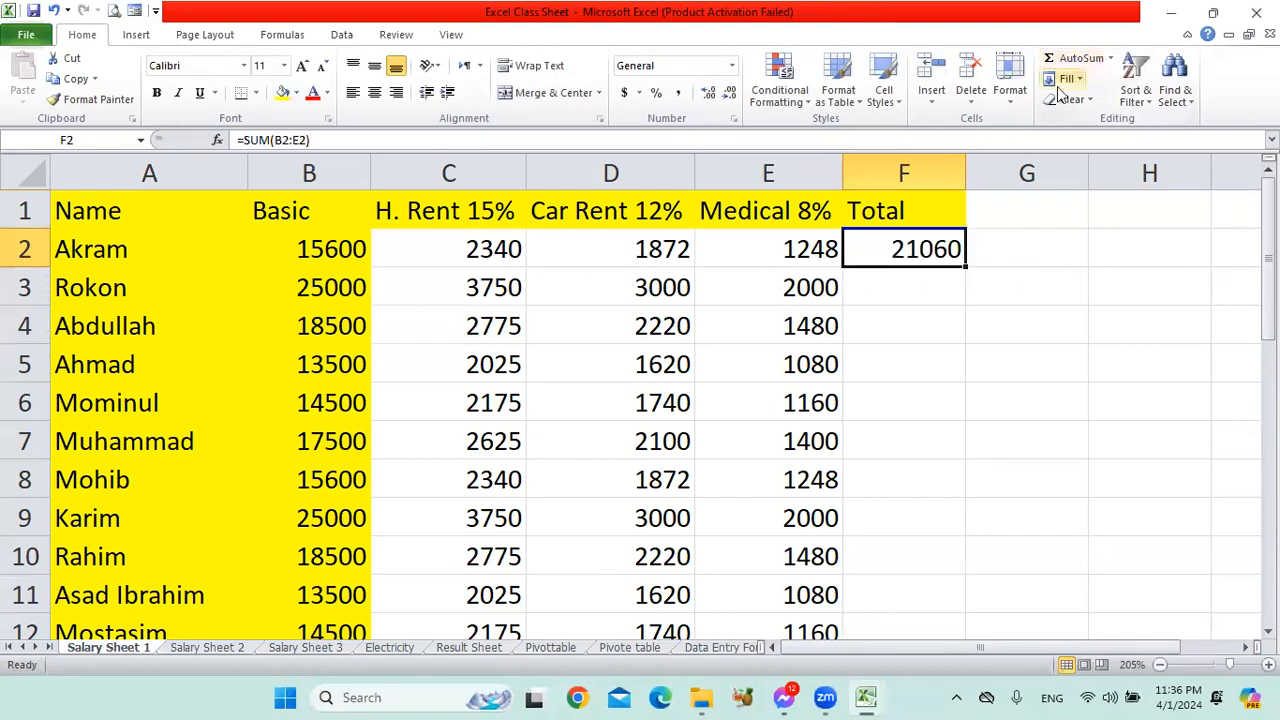
# Check the F2 total against the summed cells B2:E2 in the first employee's row.
pyautogui.click(340, 252)
pyautogui.moveTo(340, 252); pyautogui.dragTo(808, 247)
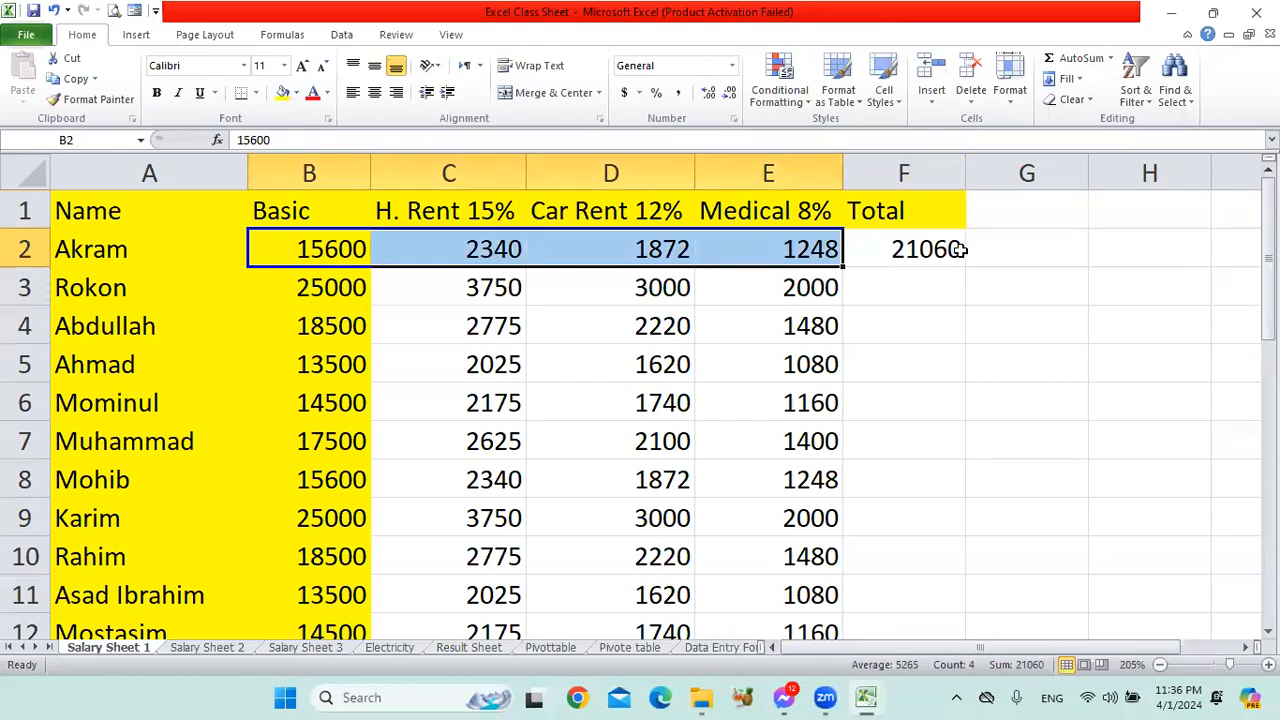
pyautogui.click(928, 250)
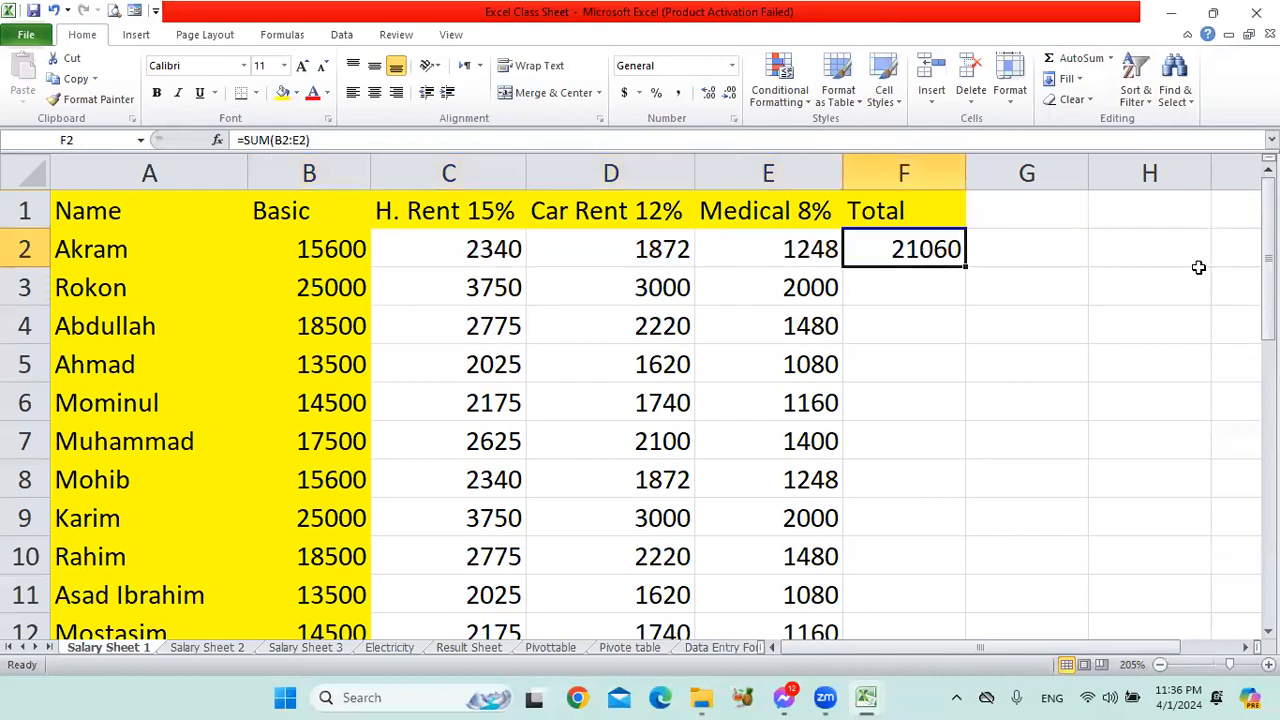
pyautogui.moveTo(314, 248); pyautogui.dragTo(786, 247)
pyautogui.click(928, 247)
# Review how the basic salary in B2 and the allowances in C2:E2 each contribute to the total in F2.
pyautogui.click(311, 245)
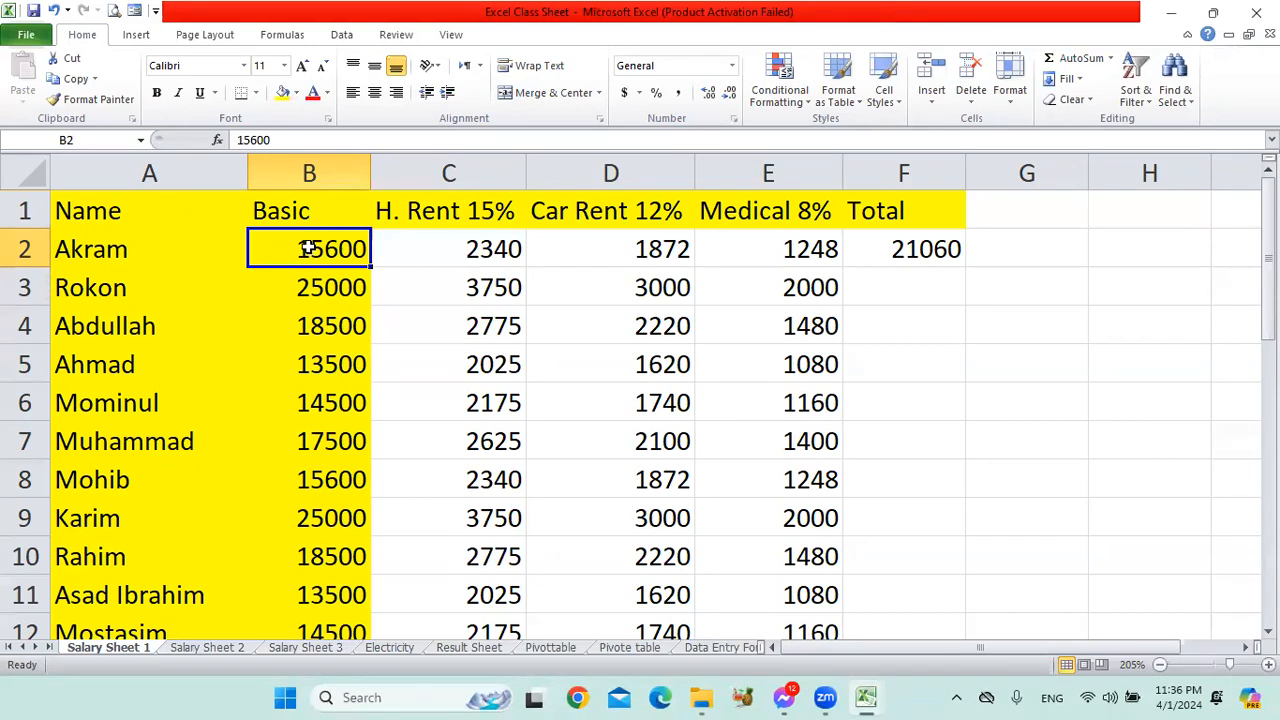
pyautogui.moveTo(449, 246); pyautogui.dragTo(777, 249)
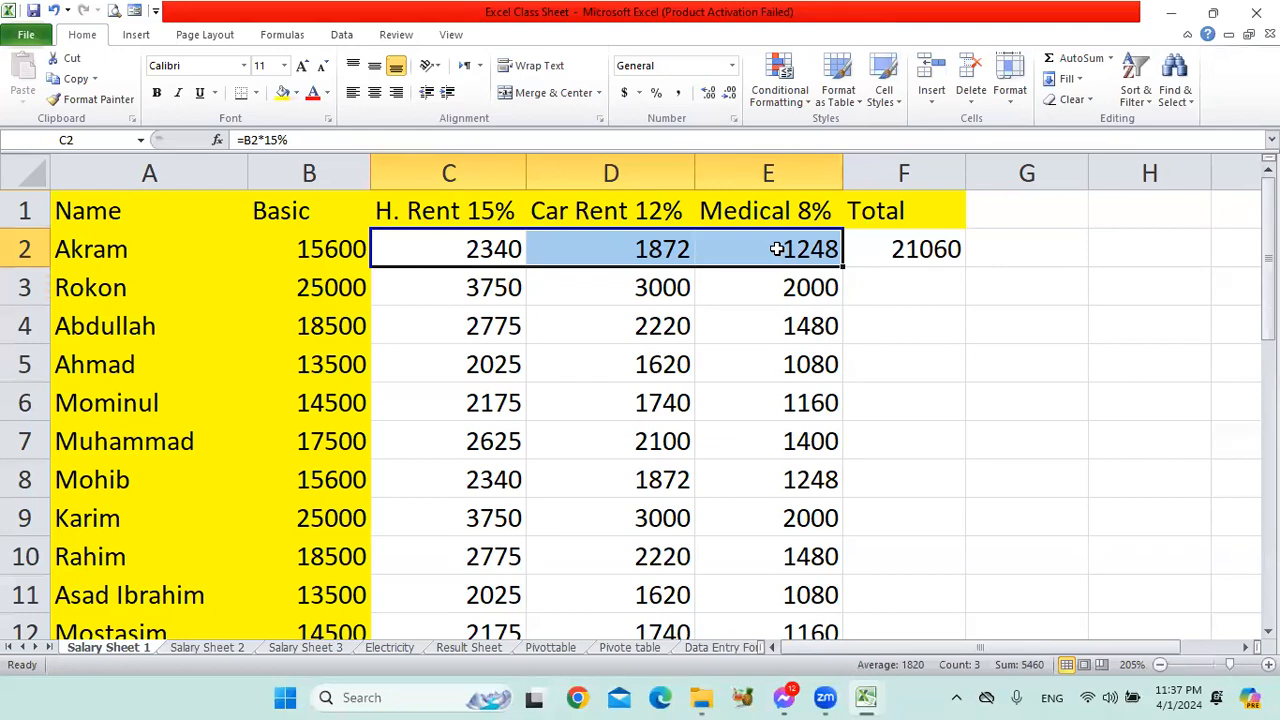
pyautogui.click(438, 250)
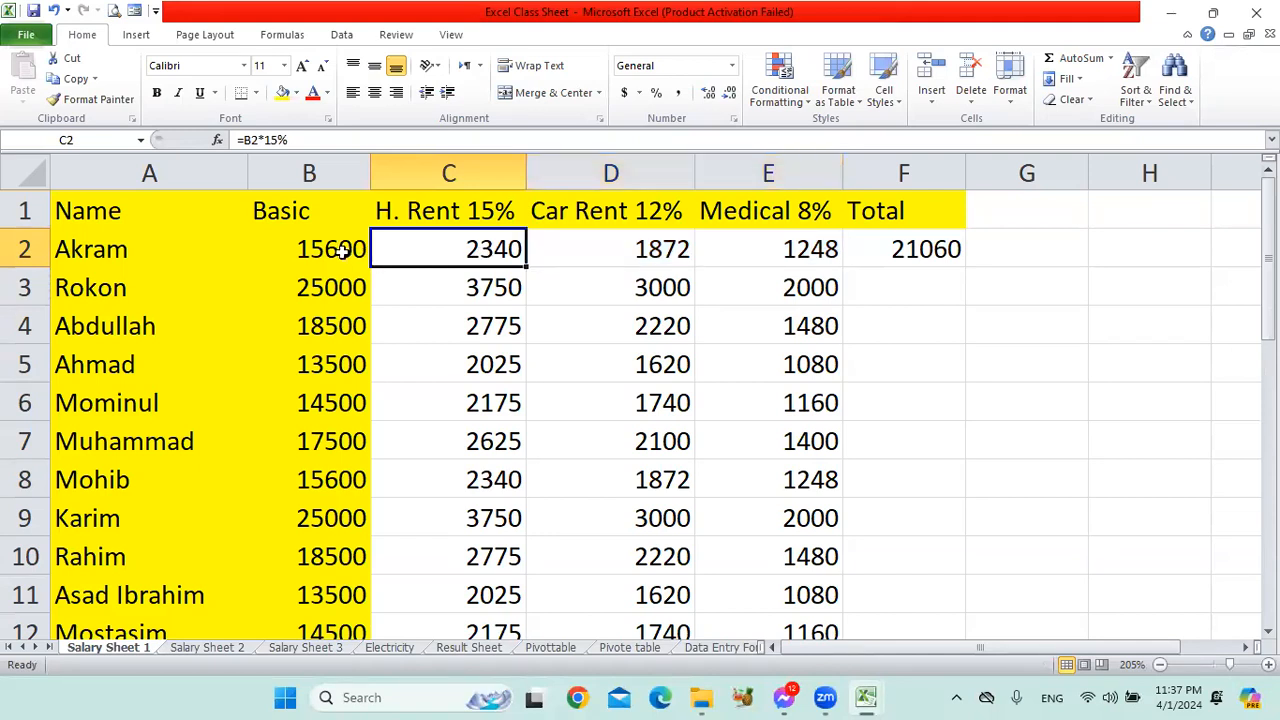
pyautogui.click(340, 250)
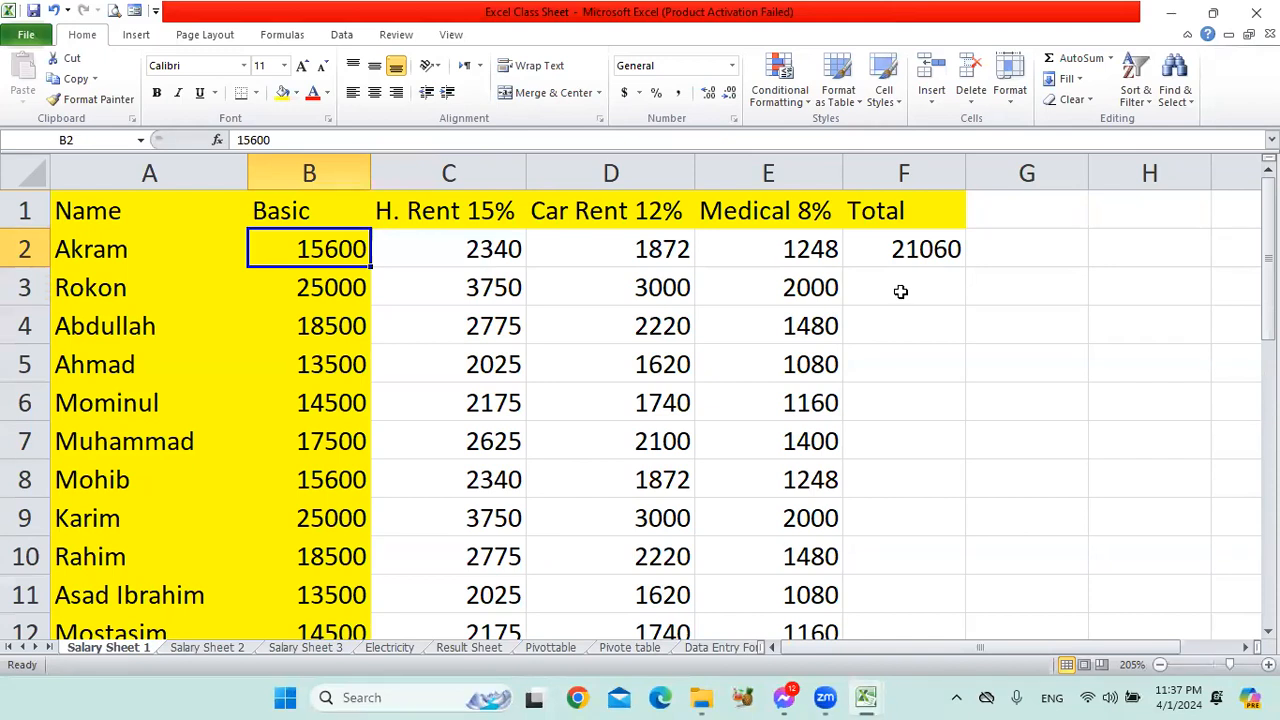
pyautogui.moveTo(452, 252); pyautogui.dragTo(790, 253)
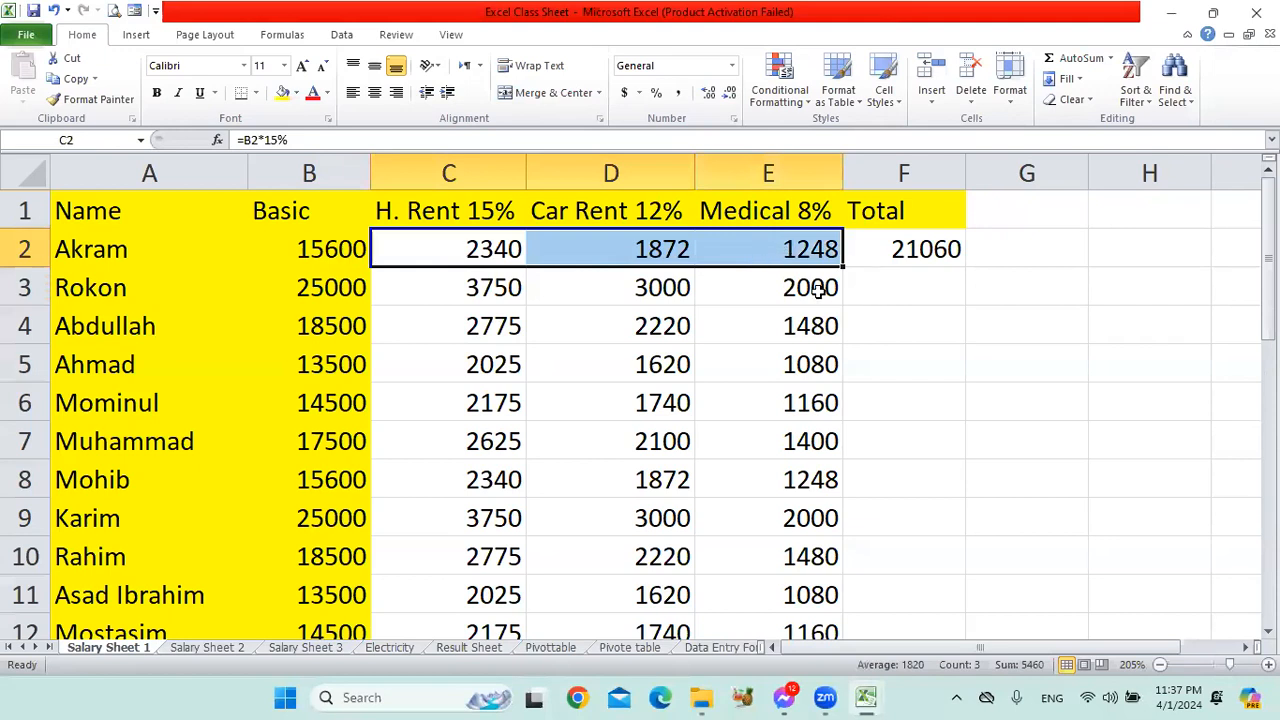
pyautogui.click(818, 289)
pyautogui.moveTo(482, 252); pyautogui.dragTo(782, 250)
pyautogui.click(655, 290)
pyautogui.moveTo(471, 250); pyautogui.dragTo(783, 250)
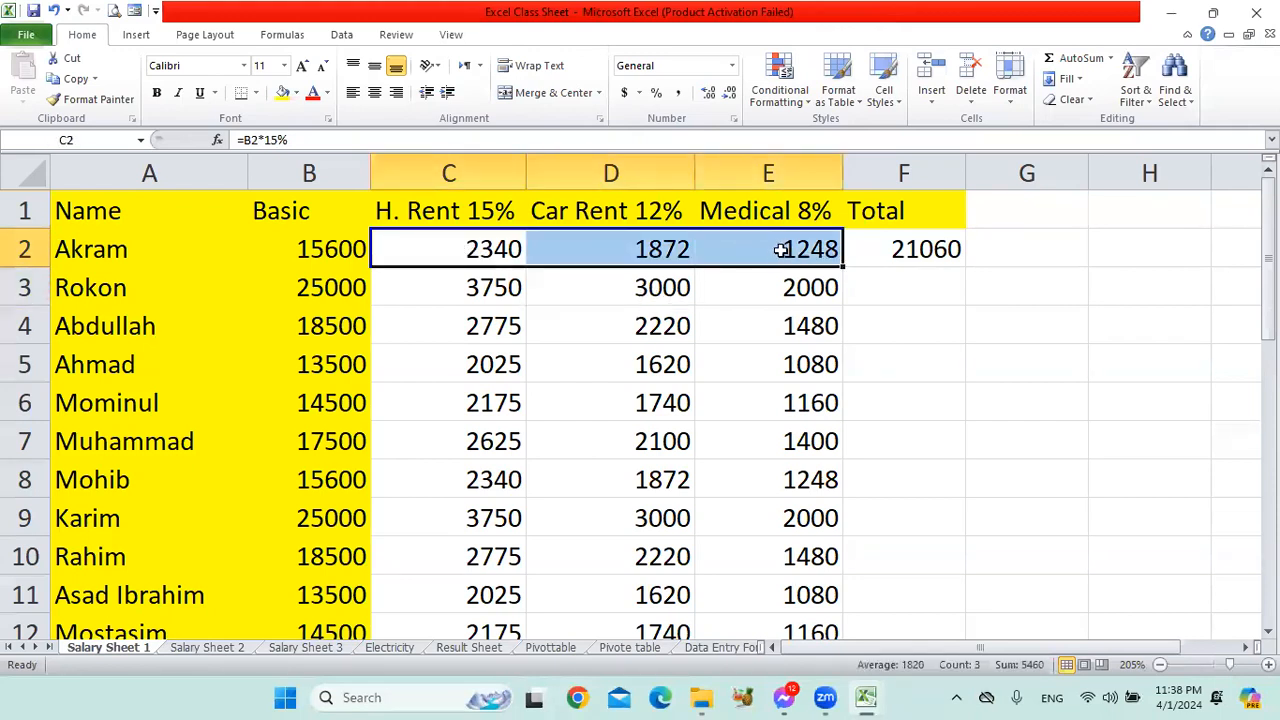
pyautogui.click(910, 252)
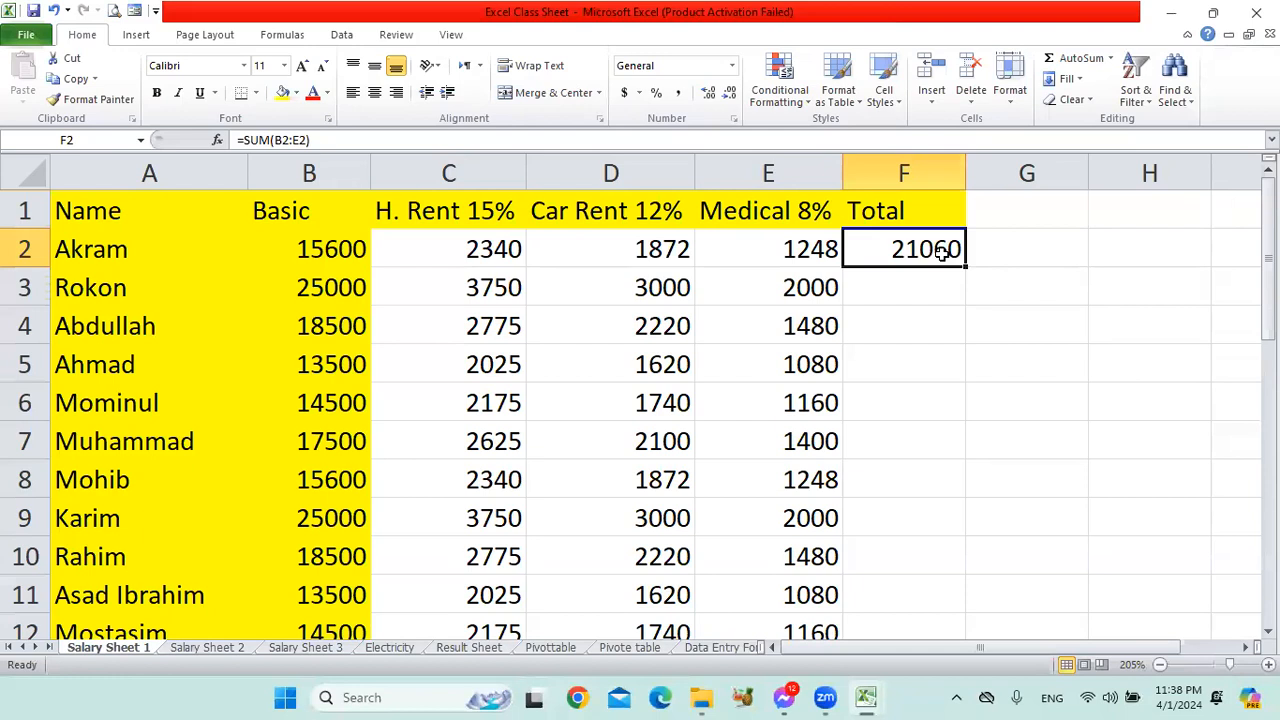
# Compare the first employee's basic salary in B2 with the total in F2.
pyautogui.click(343, 253)
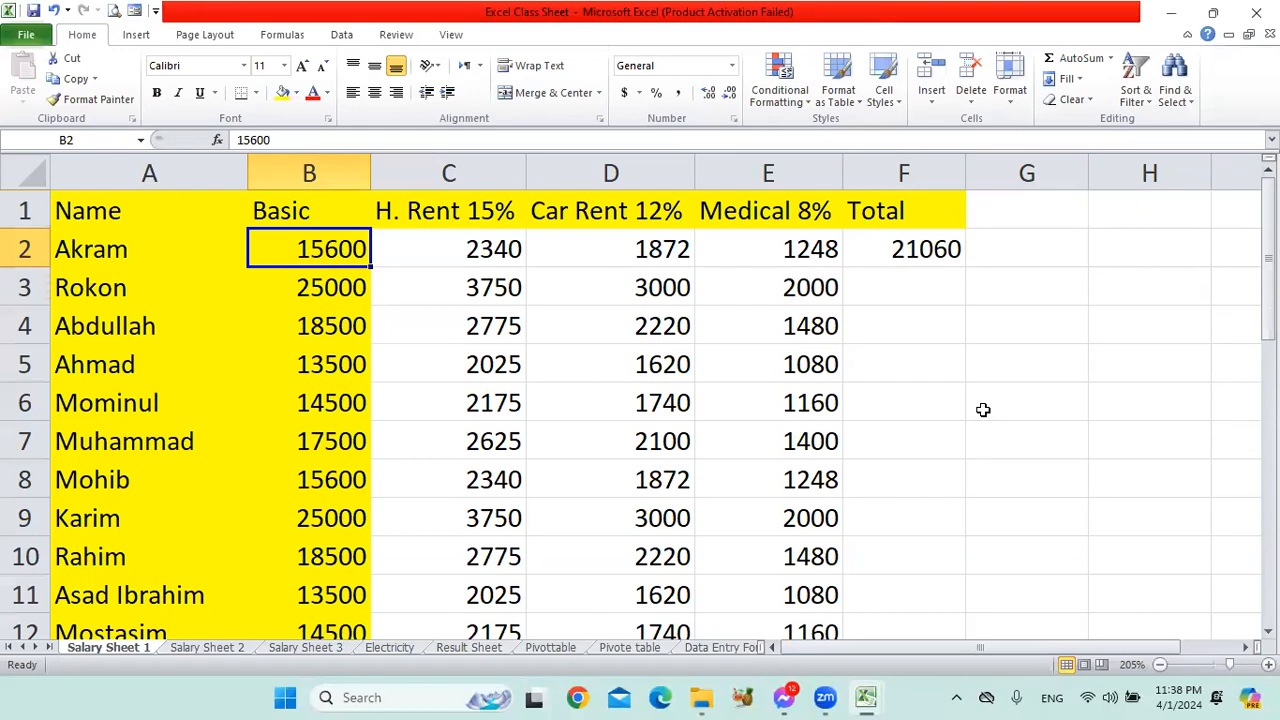
pyautogui.click(921, 247)
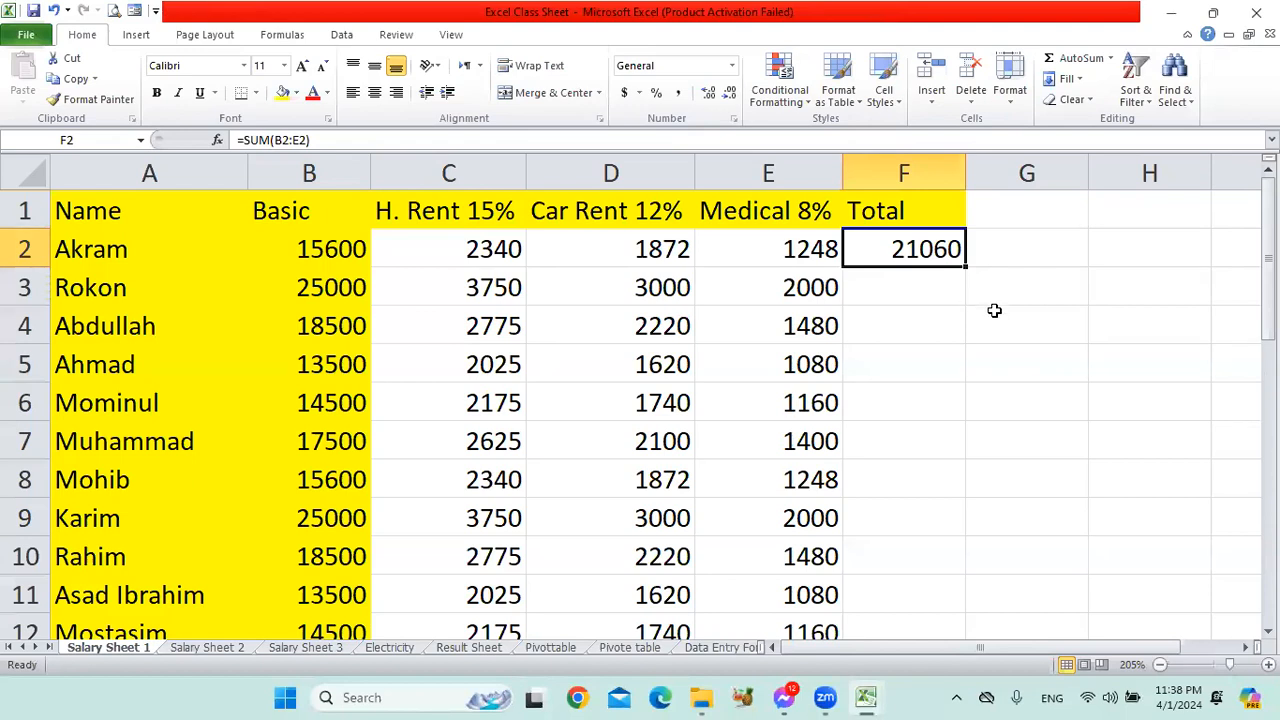
pyautogui.click(341, 257)
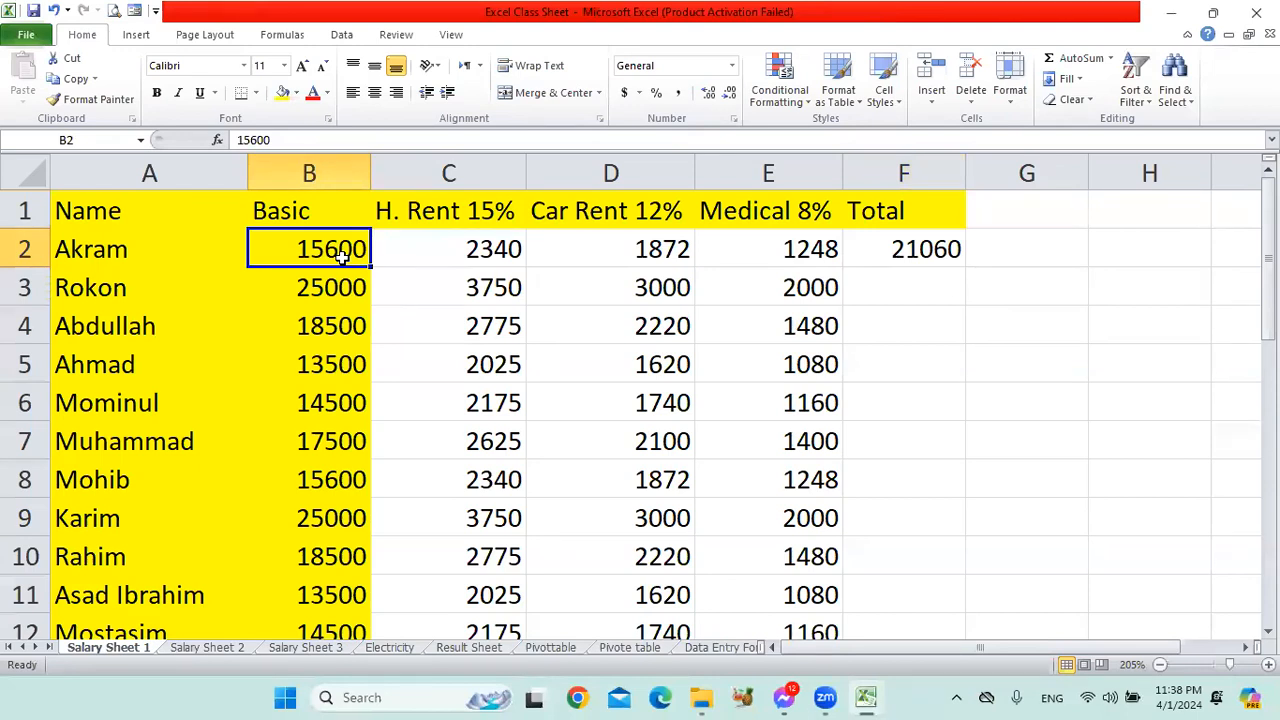
pyautogui.click(918, 249)
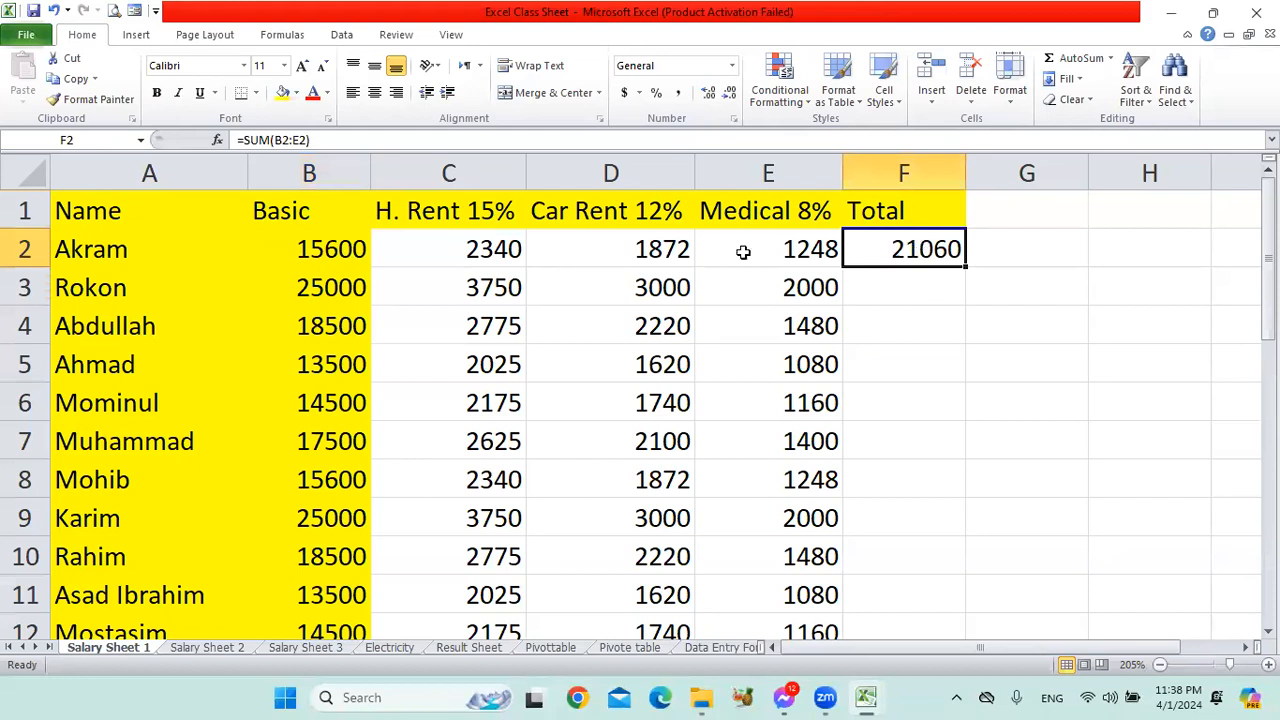
pyautogui.click(356, 254)
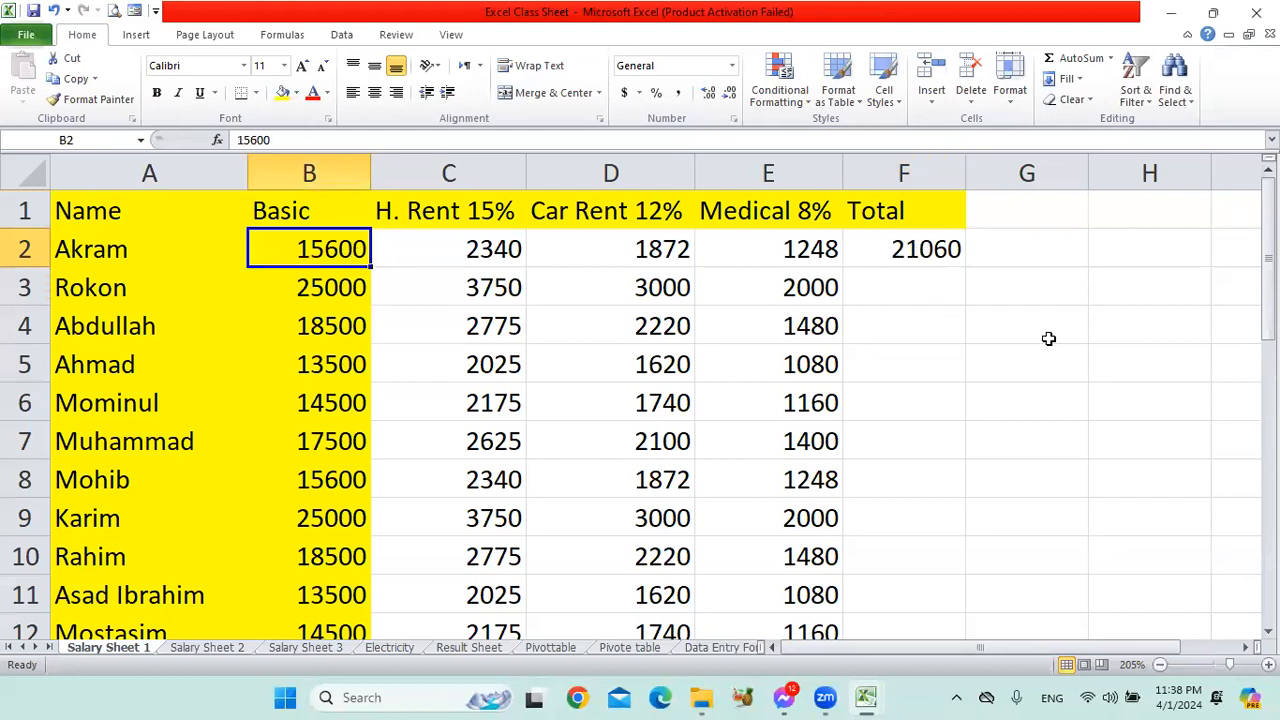
pyautogui.click(970, 252)
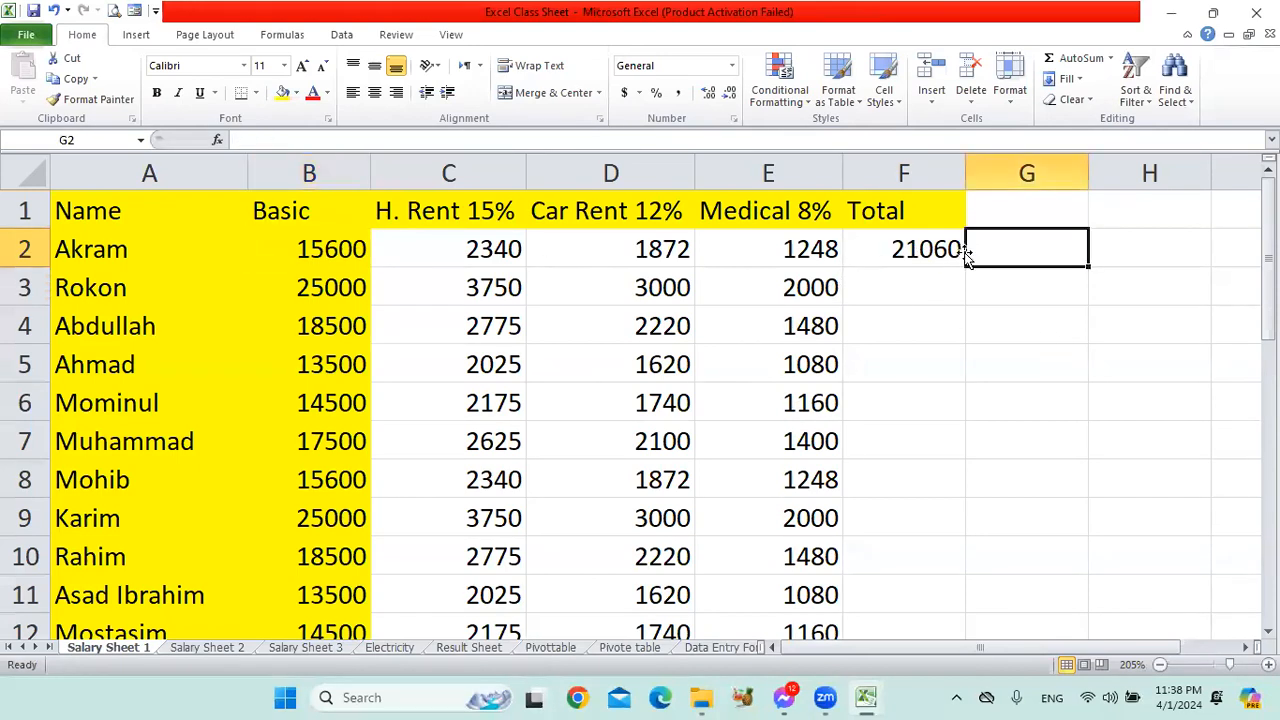
# Fill the F2 total formula down column F through row 29 for all employees.
pyautogui.click(925, 256)
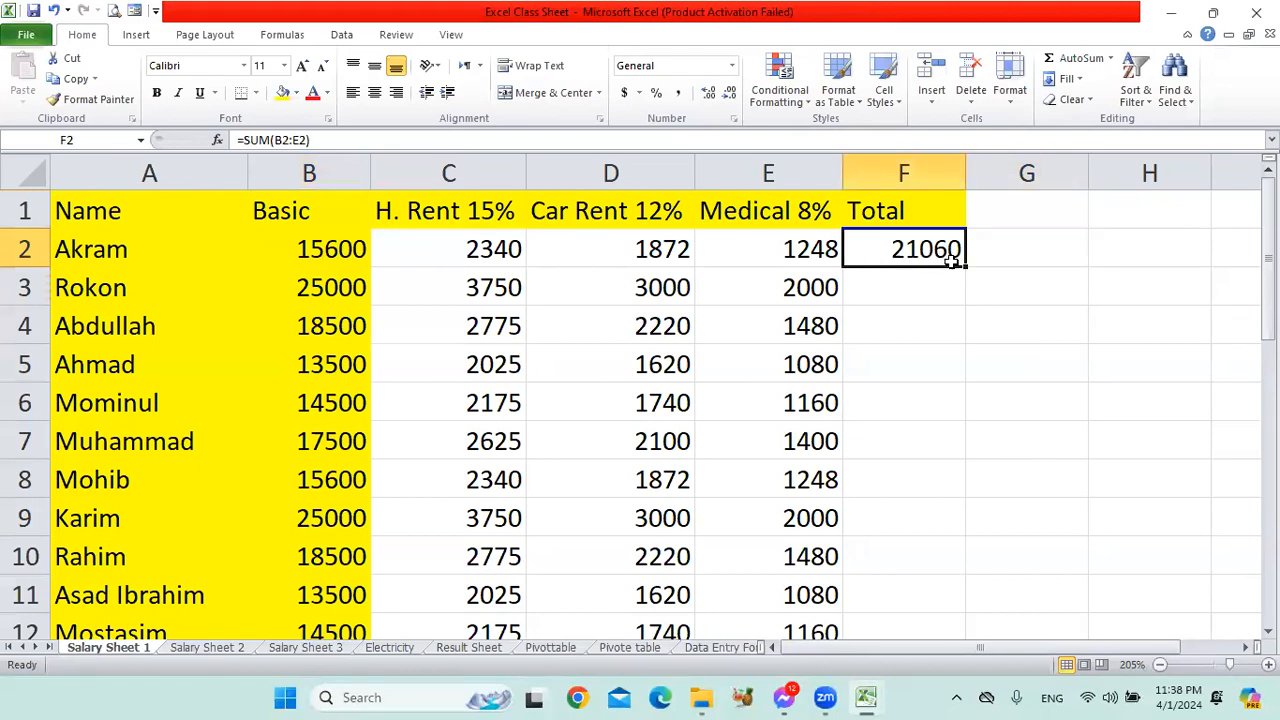
pyautogui.moveTo(966, 265); pyautogui.dragTo(903, 533)
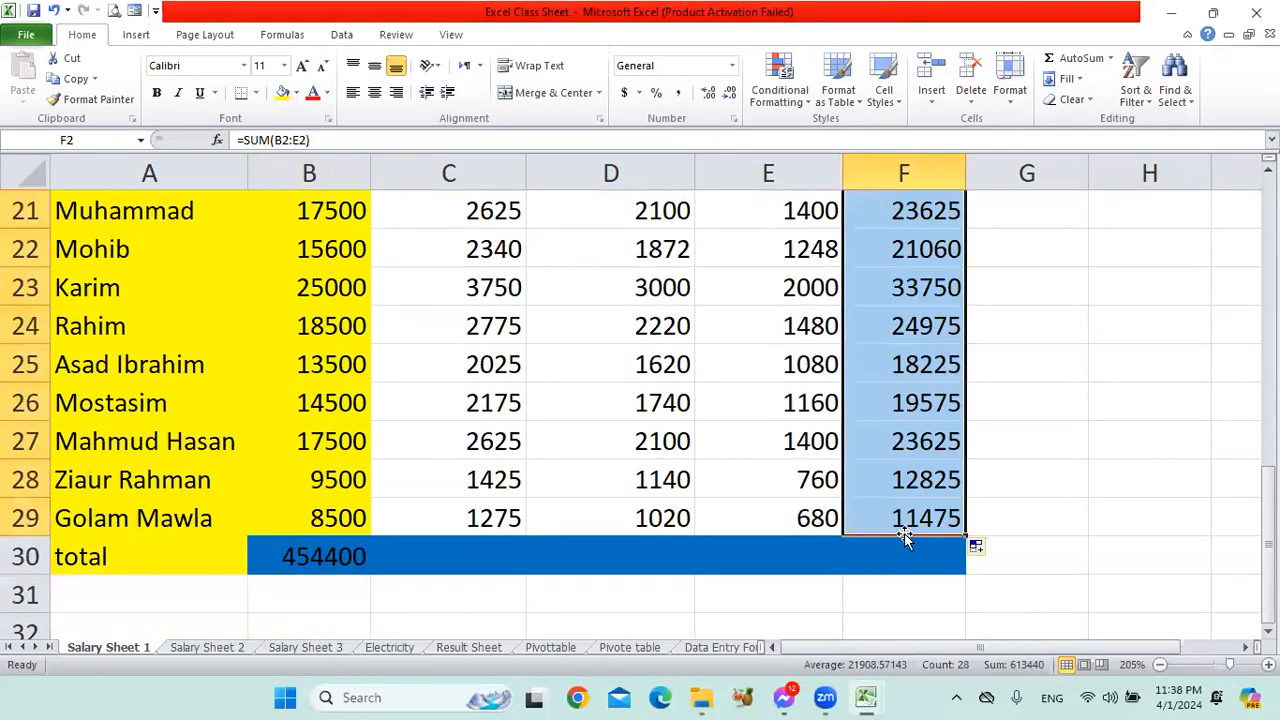
pyautogui.click(1020, 443)
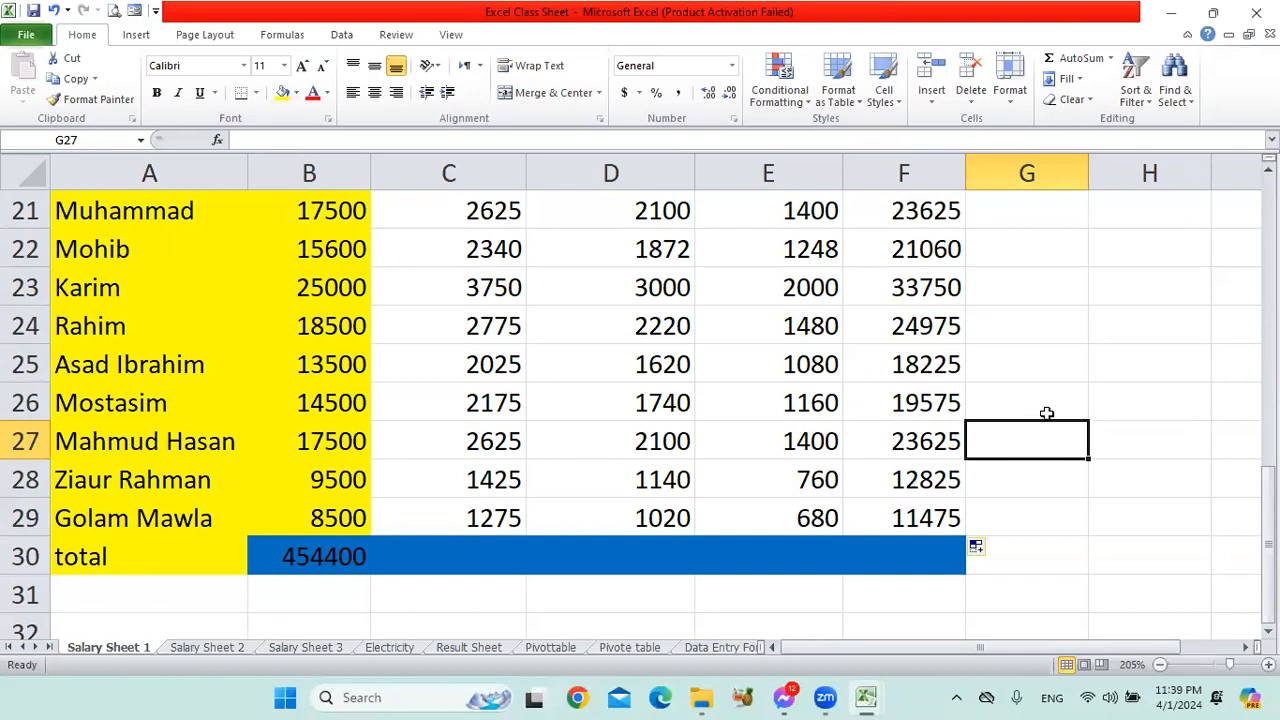
# Review the filled totals in column F from the last employee row back up to the formulas in F2 and F3.
pyautogui.scroll(1, 793, 403)
pyautogui.scroll(-1, 793, 403)
pyautogui.scroll(1, 793, 403)
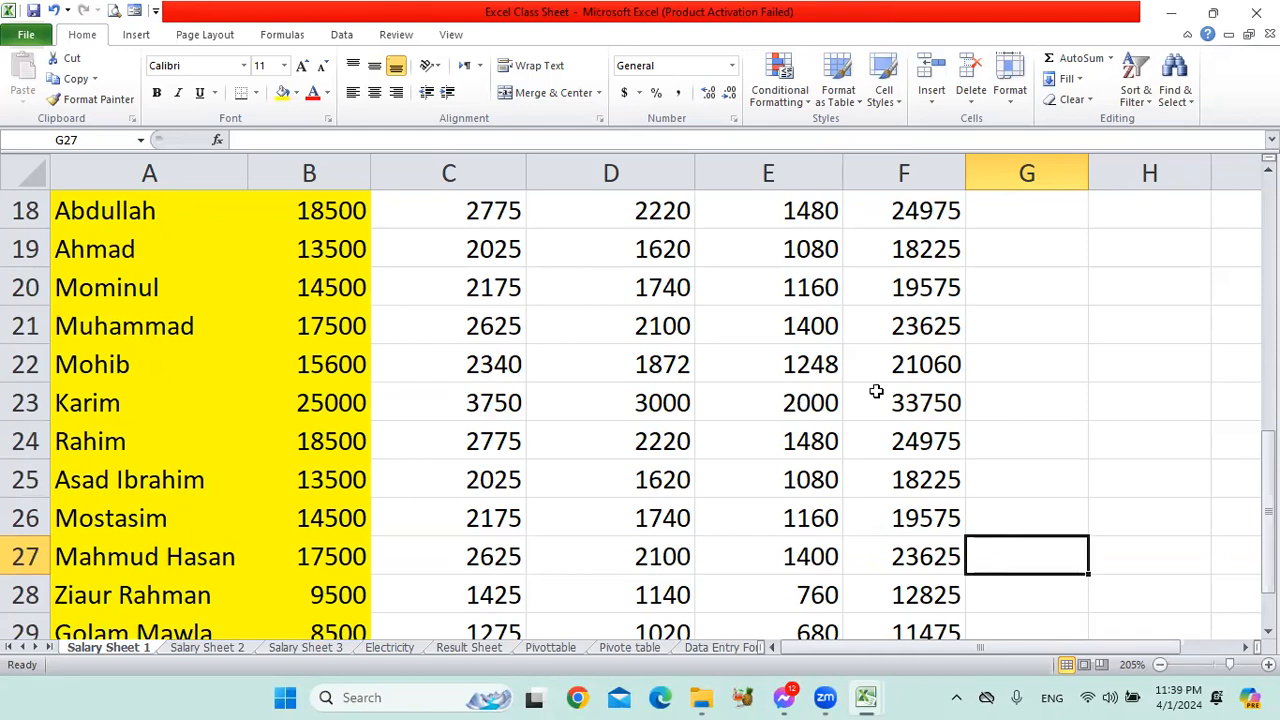
pyautogui.scroll(-4, 874, 391)
pyautogui.scroll(2, 877, 394)
pyautogui.scroll(8, 881, 396)
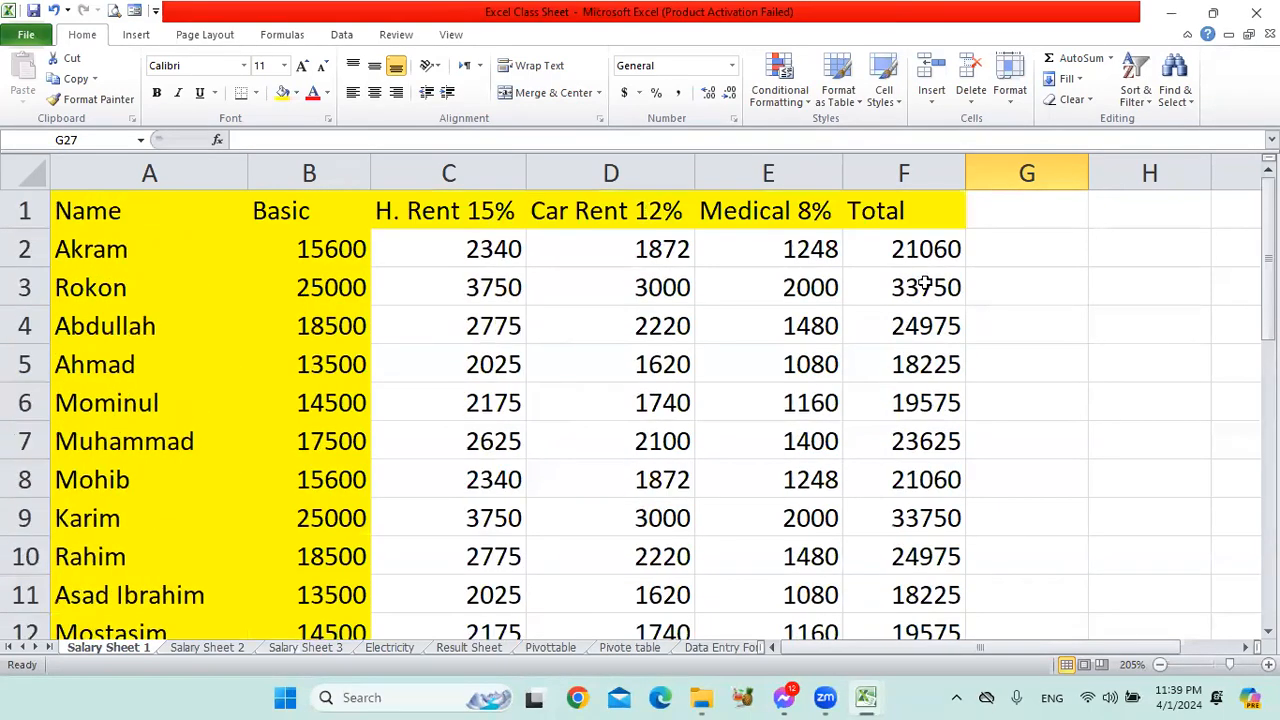
pyautogui.click(932, 255)
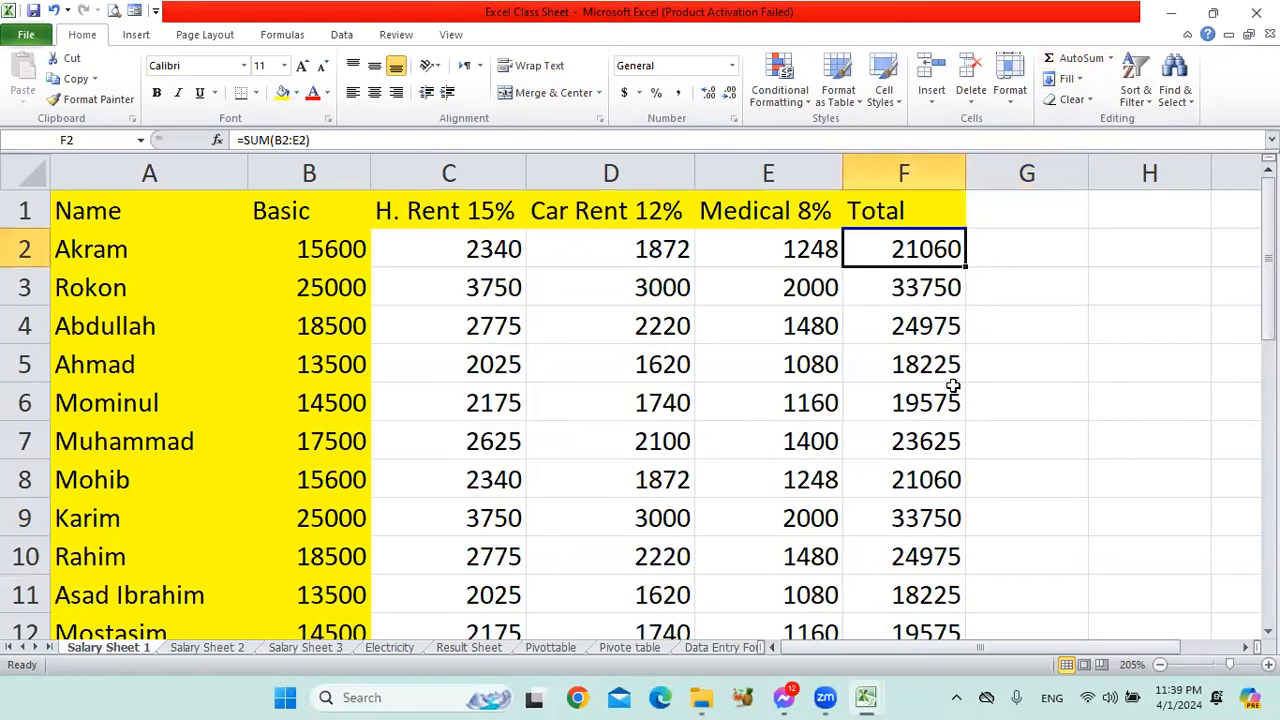
pyautogui.scroll(-8, 934, 582)
pyautogui.scroll(1, 943, 414)
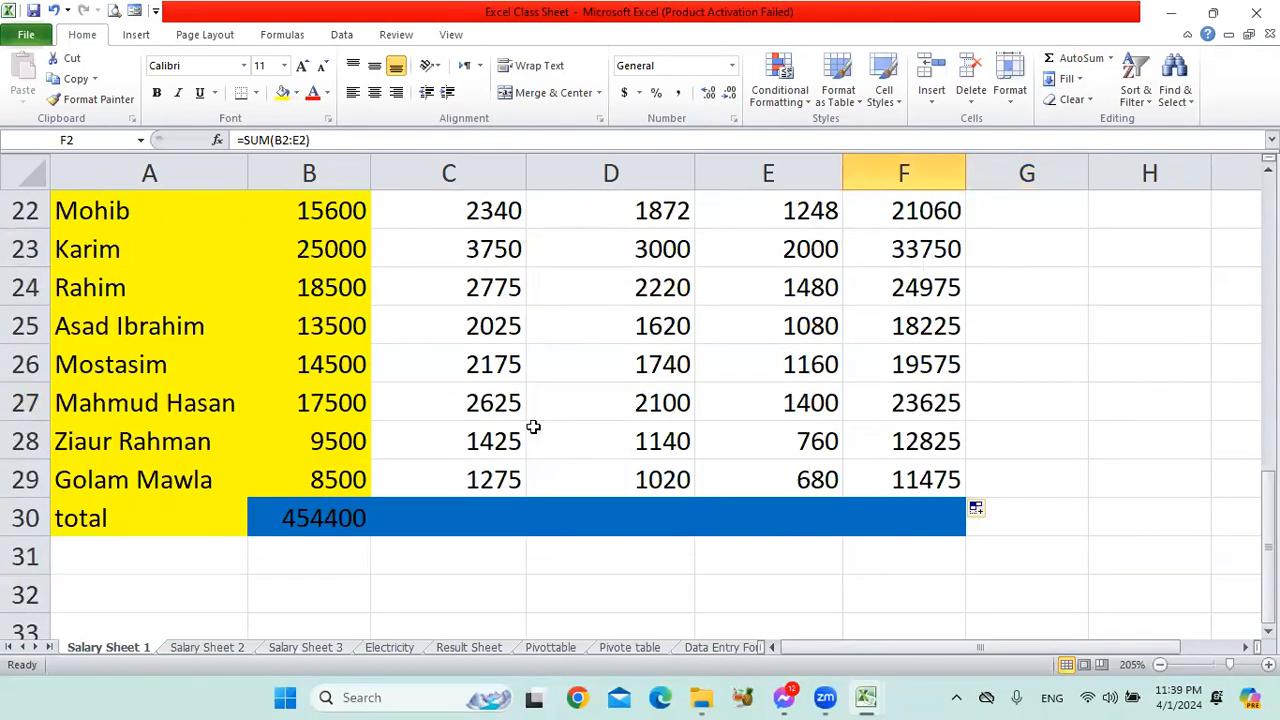
pyautogui.scroll(7, 525, 420)
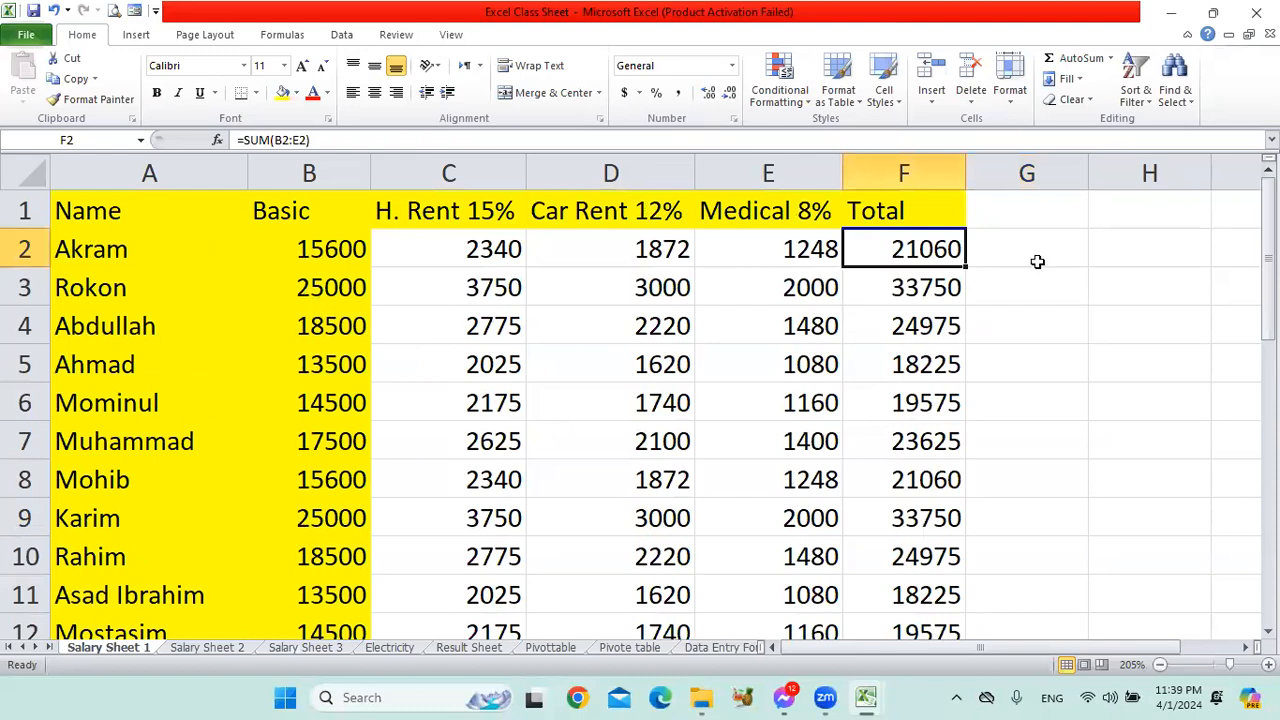
pyautogui.click(915, 285)
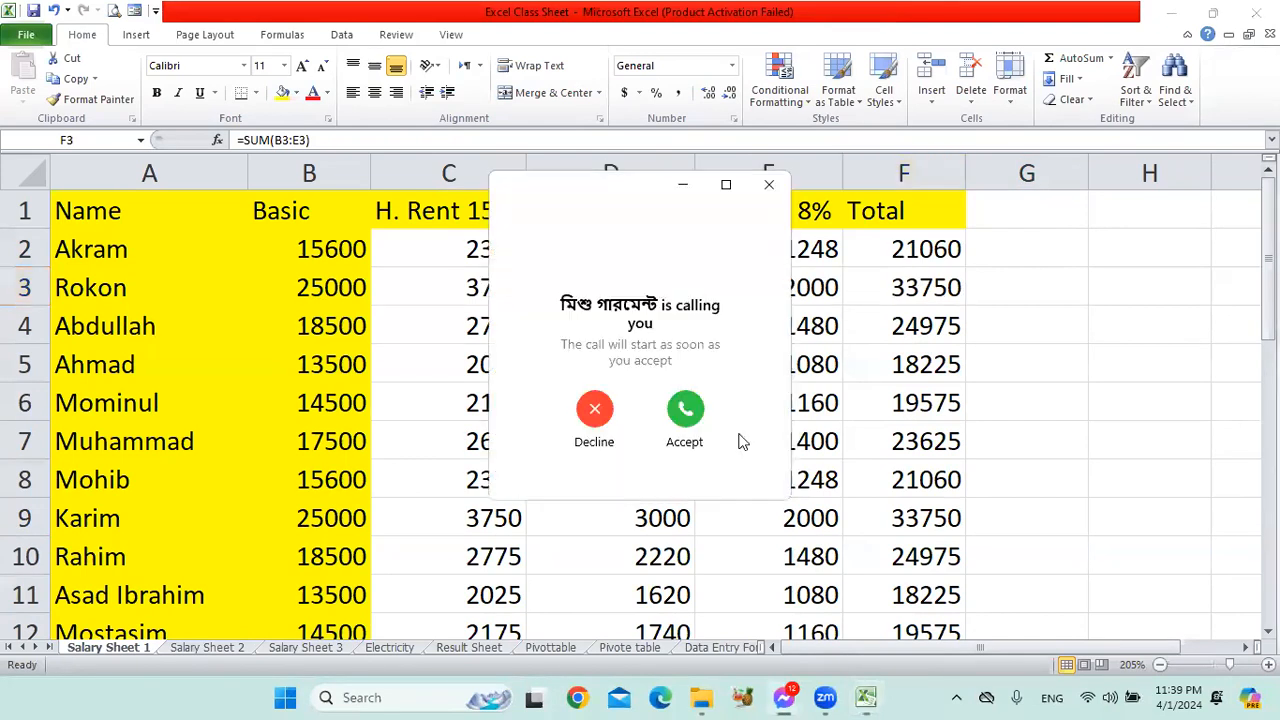
# Dismiss the incoming call window and check the first employee's cells B2:E2 against the total in F2.
pyautogui.click(770, 184)
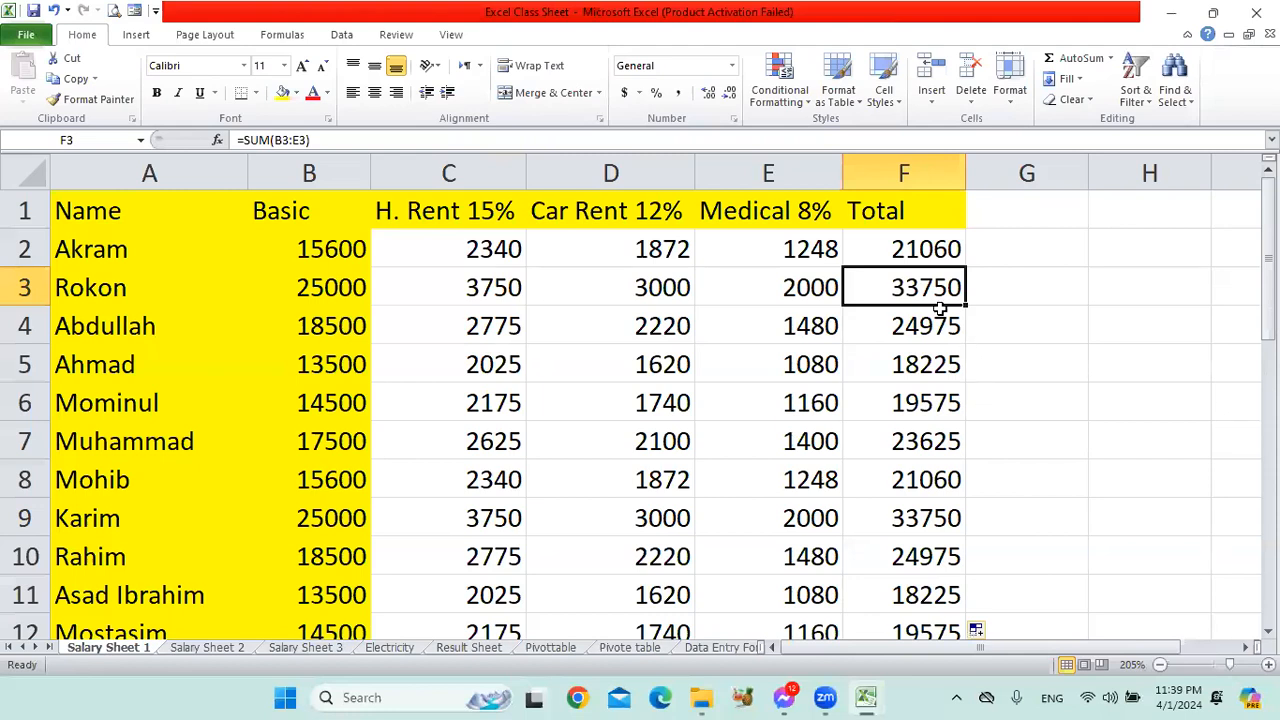
pyautogui.click(330, 249)
pyautogui.moveTo(330, 249); pyautogui.dragTo(786, 253)
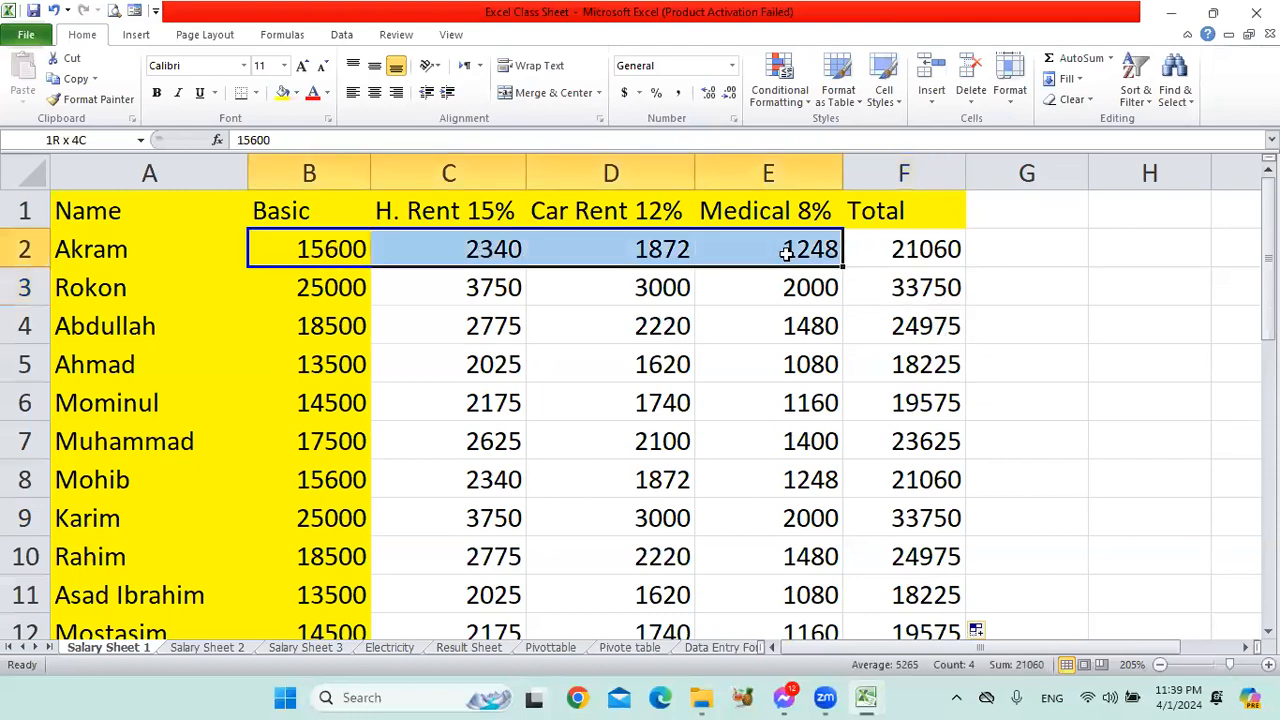
pyautogui.click(930, 249)
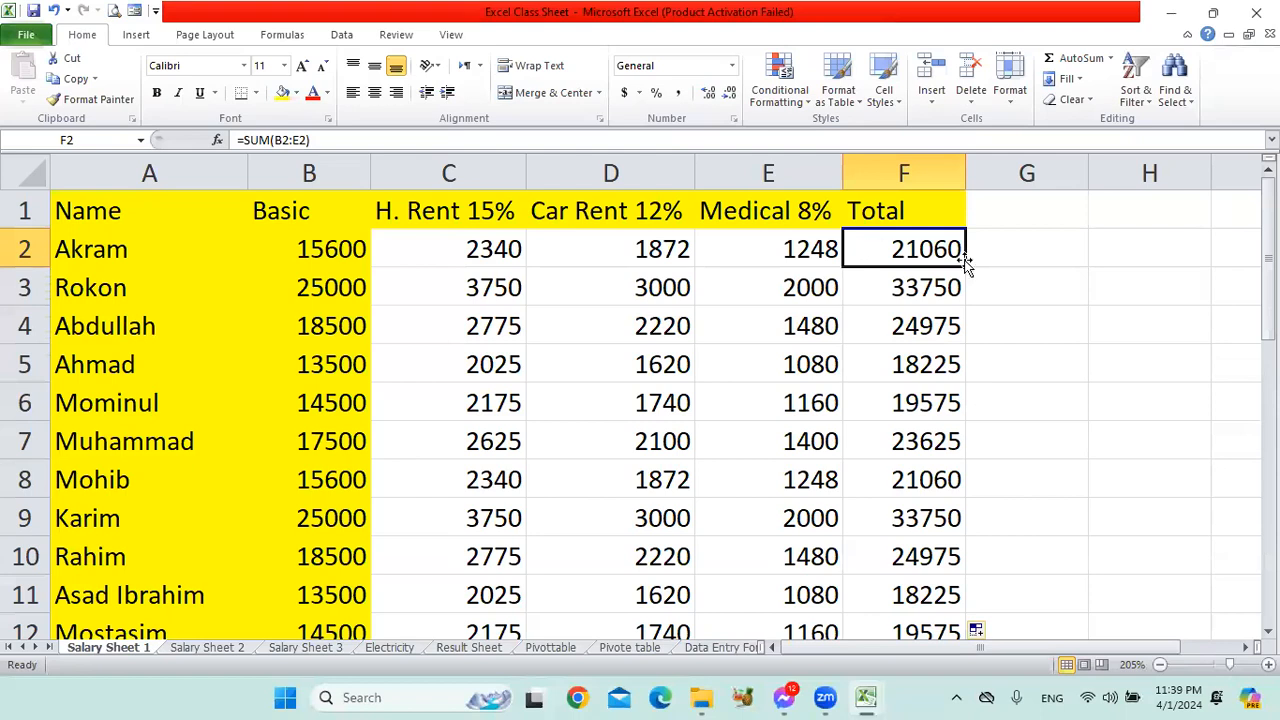
# Total the allowance and total columns in C30:F30 of the total row with AutoSum.
pyautogui.scroll(-9, 920, 366)
pyautogui.click(898, 293)
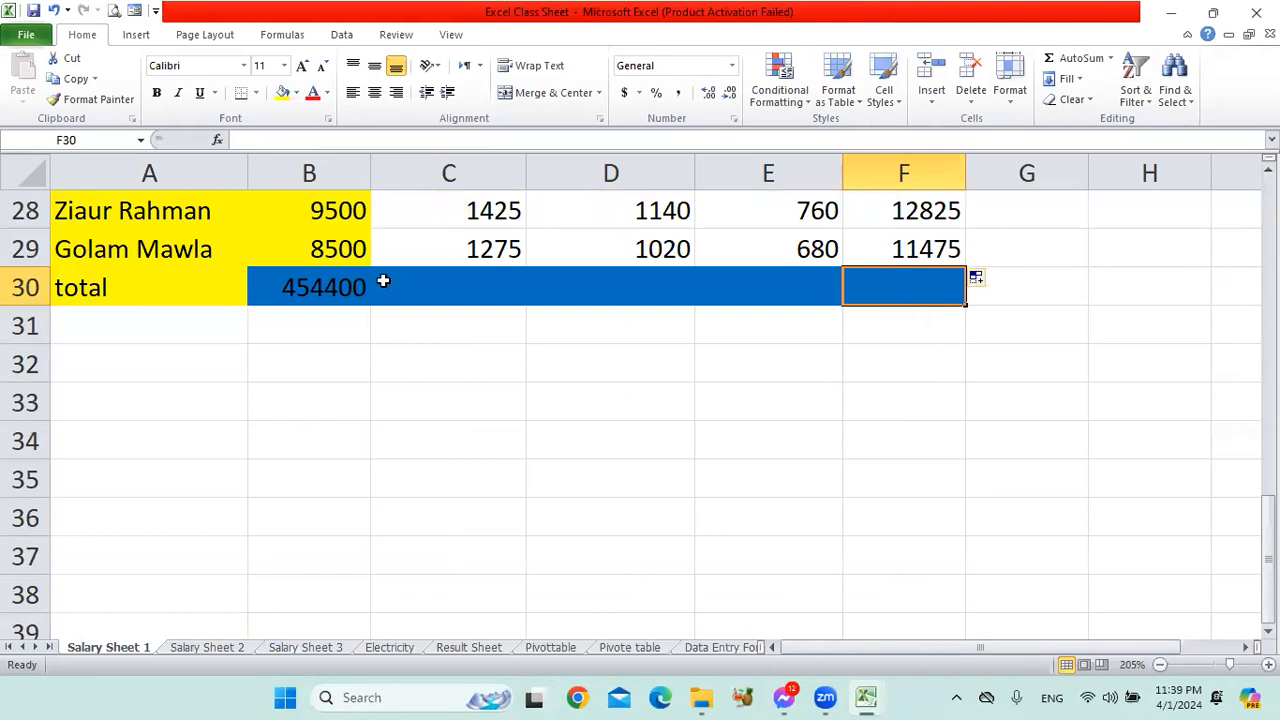
pyautogui.moveTo(463, 283); pyautogui.dragTo(865, 288)
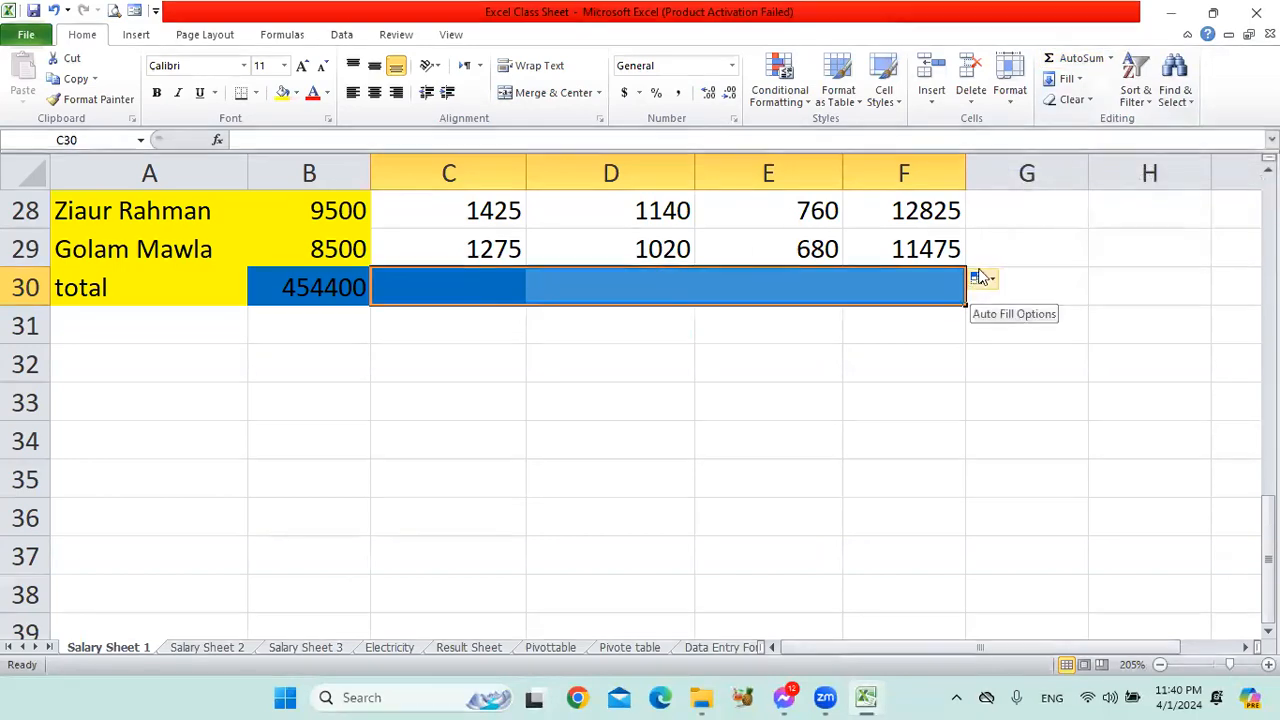
pyautogui.click(1049, 58)
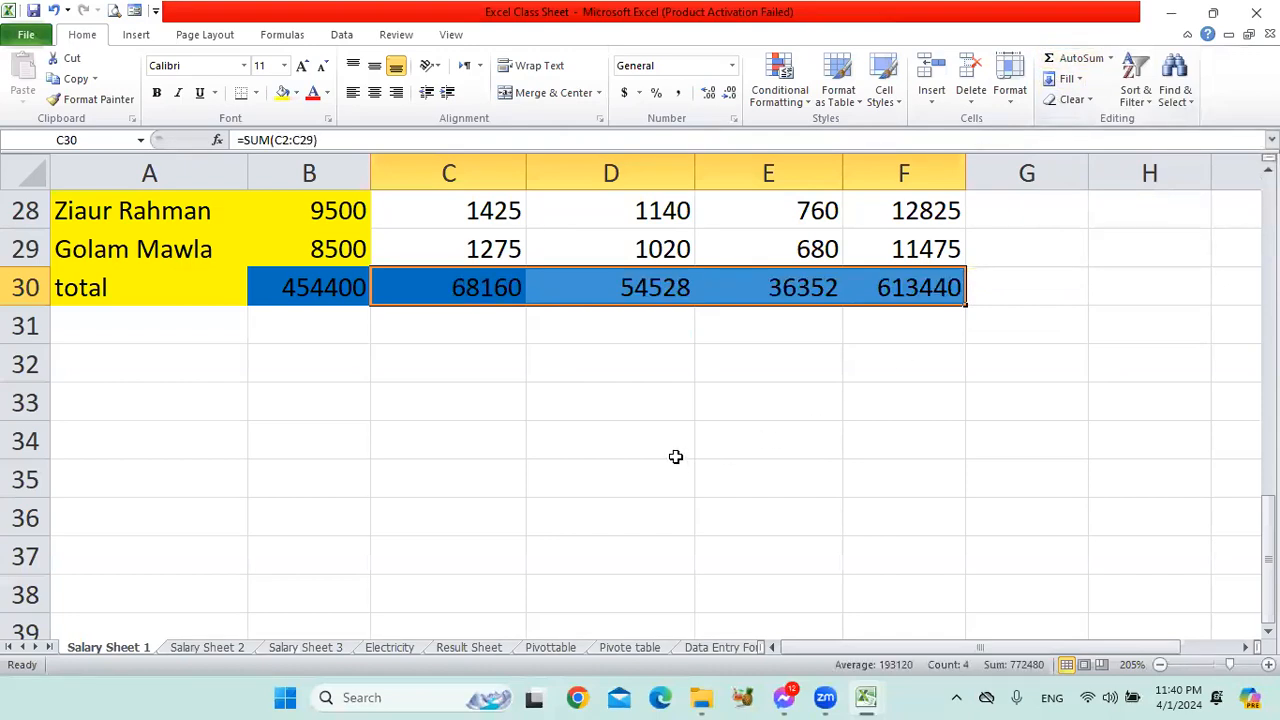
pyautogui.click(705, 437)
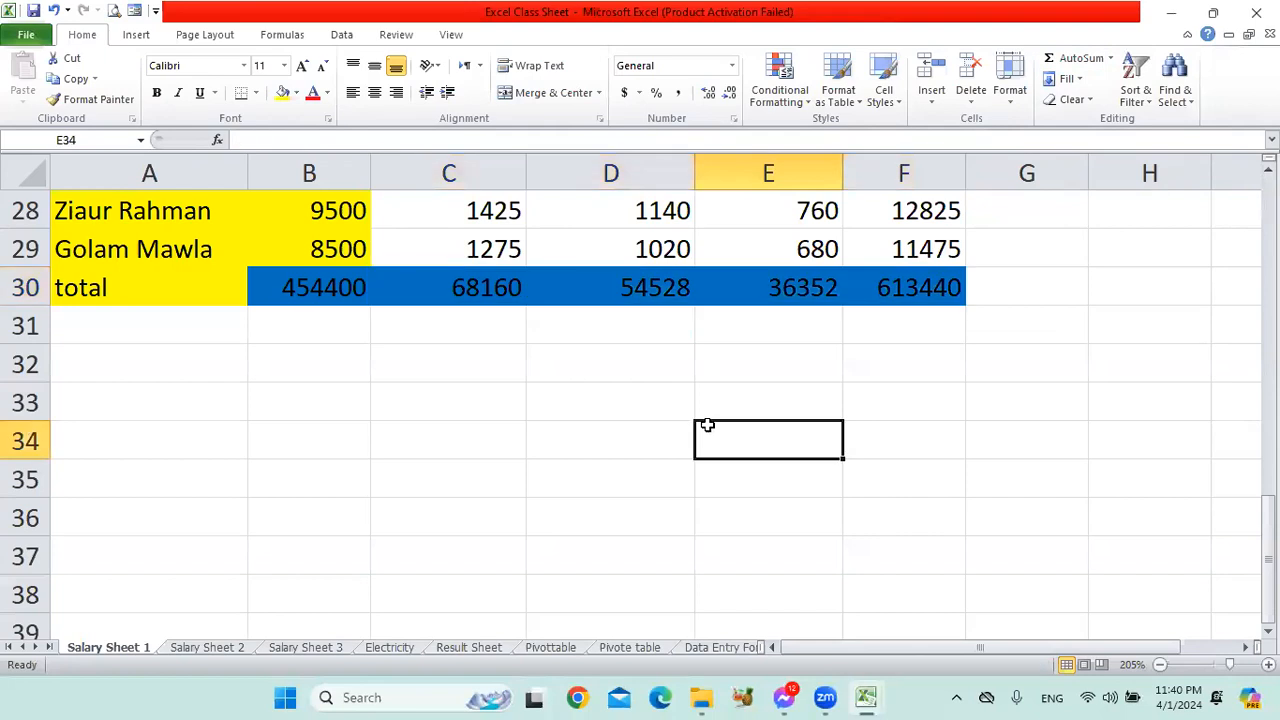
# Set the font color of the column totals in C30:F30 to white.
pyautogui.click(503, 314)
pyautogui.click(519, 287)
pyautogui.click(652, 287)
pyautogui.click(800, 286)
pyautogui.moveTo(940, 275); pyautogui.dragTo(500, 280)
pyautogui.click(327, 92)
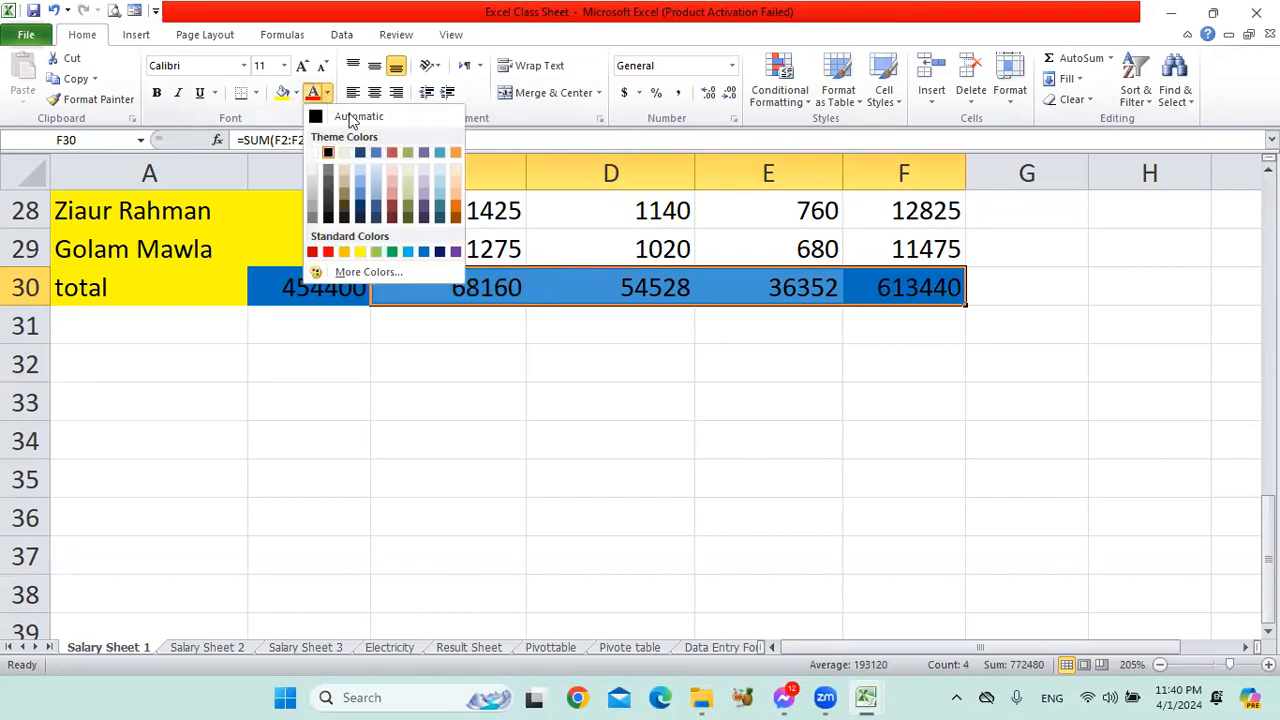
pyautogui.click(313, 153)
pyautogui.click(738, 426)
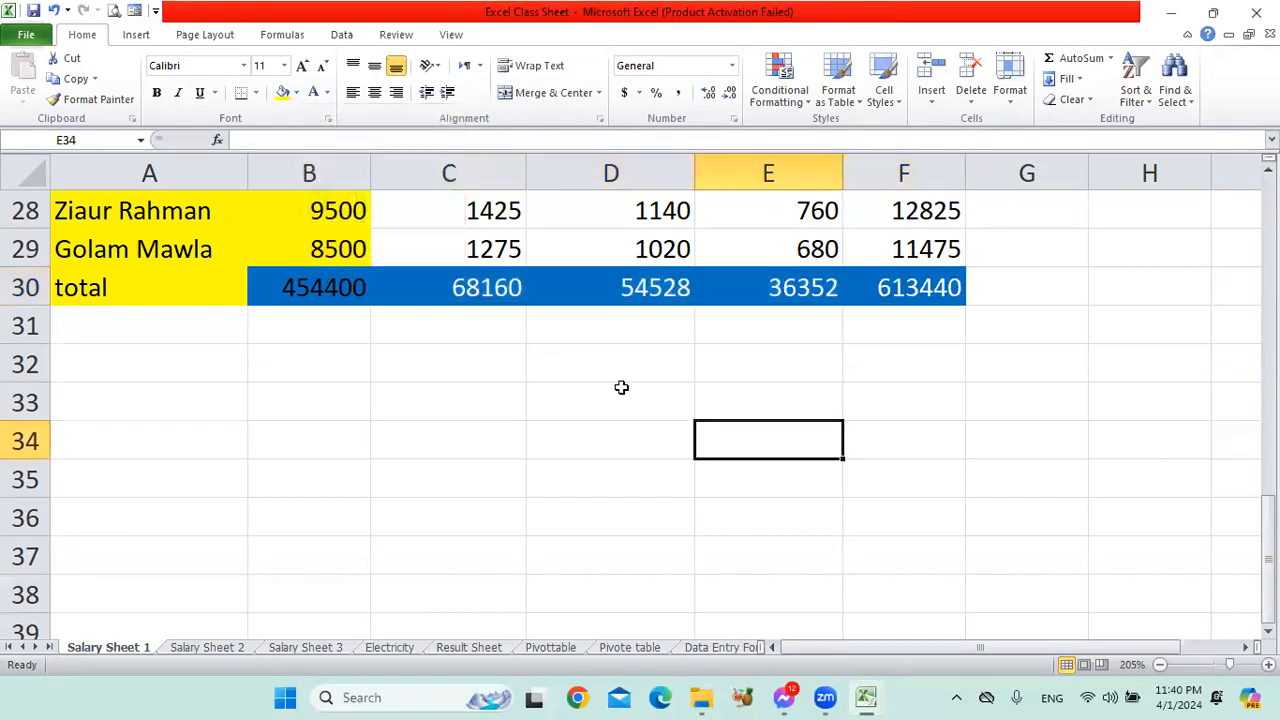
# Check the SUM formulas of the column totals in C30, D30, E30 and F30.
pyautogui.click(484, 288)
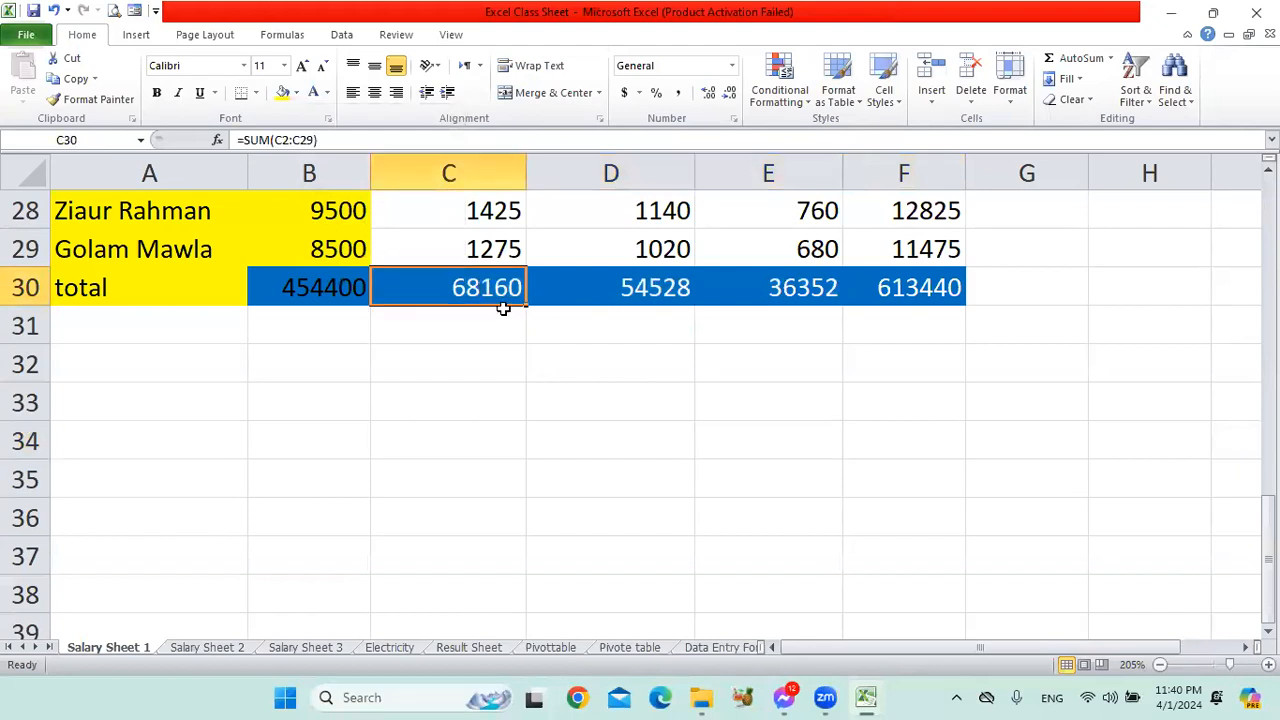
pyautogui.scroll(9, 503, 310)
pyautogui.scroll(-9, 480, 435)
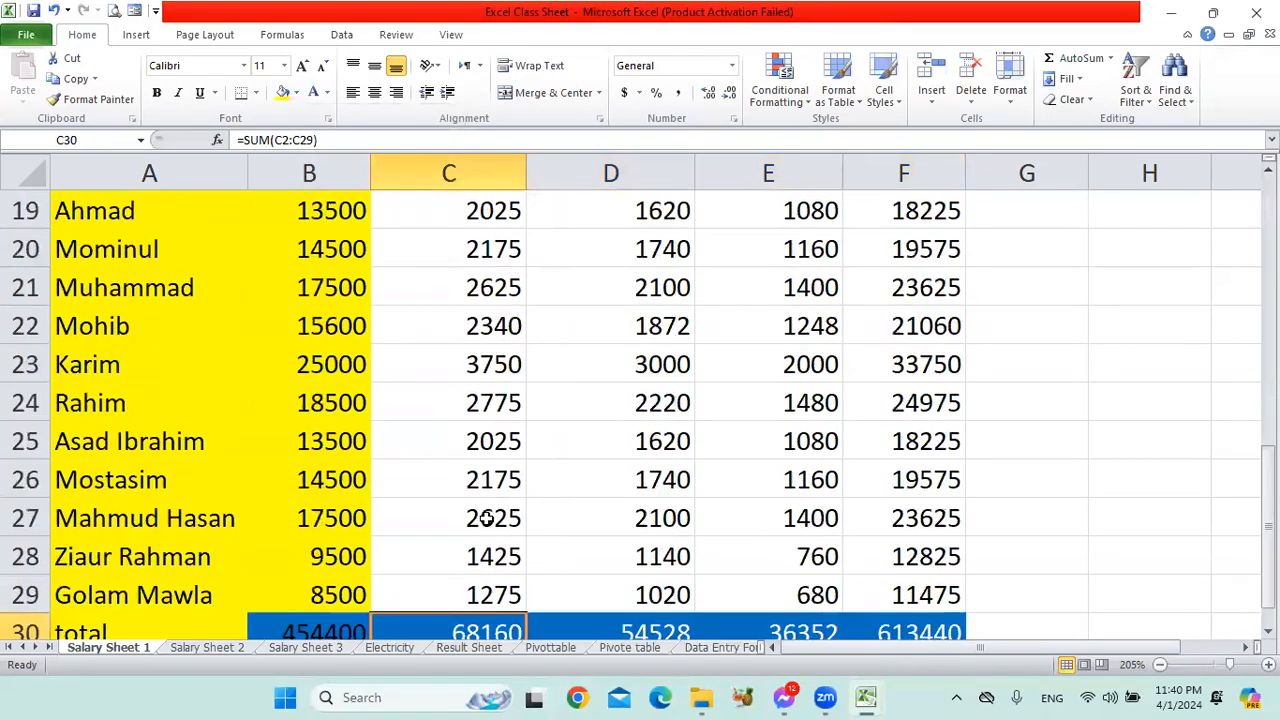
pyautogui.click(683, 288)
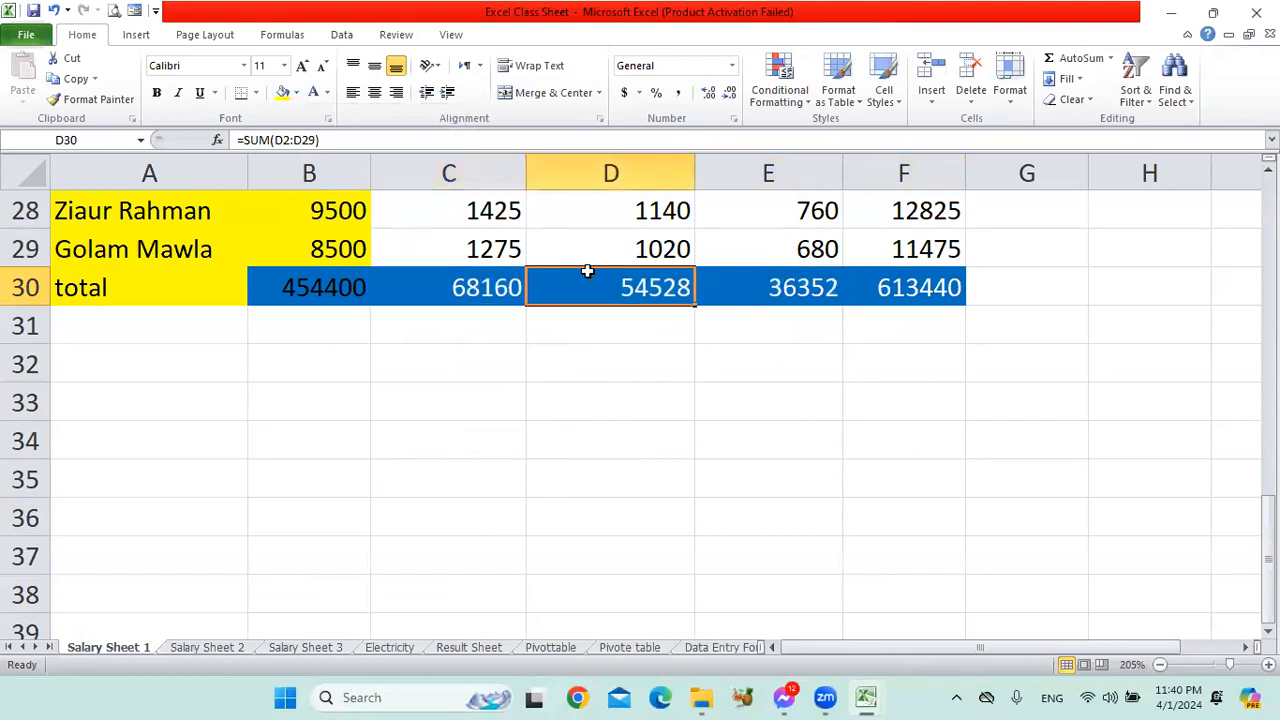
pyautogui.click(798, 287)
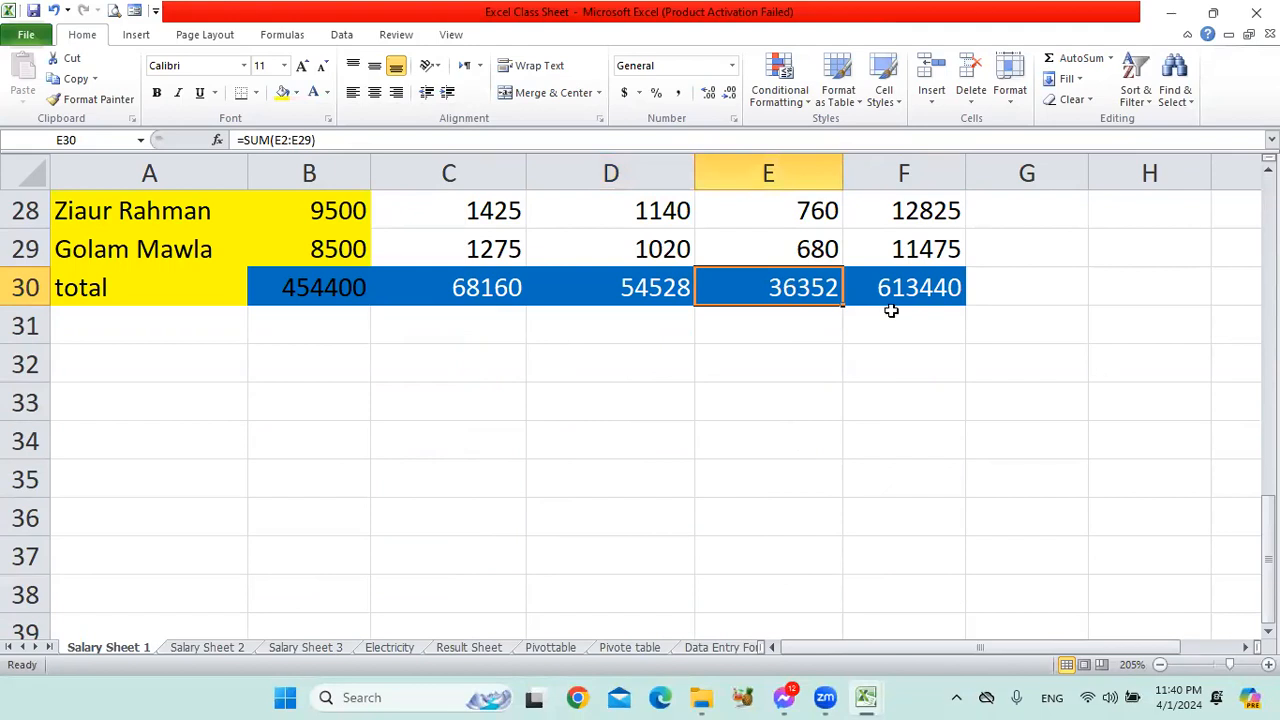
pyautogui.click(915, 279)
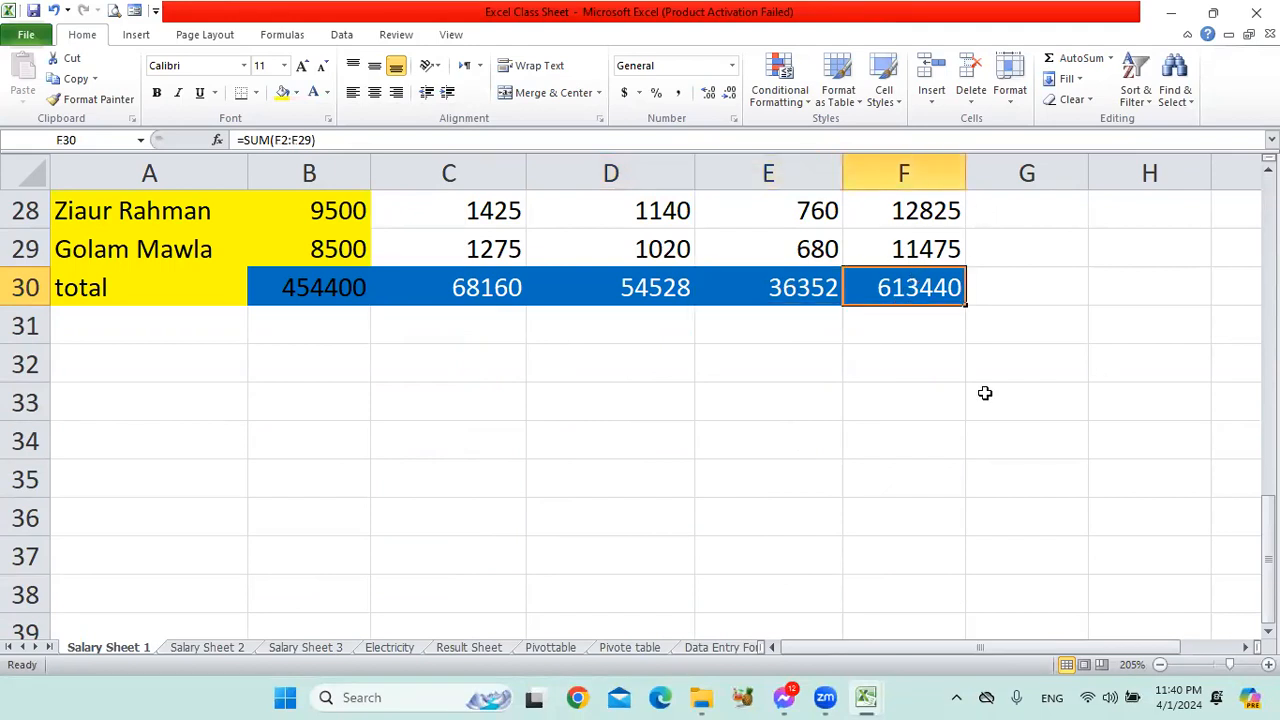
# Set the font color of the basic salary total in B30 to white.
pyautogui.click(343, 287)
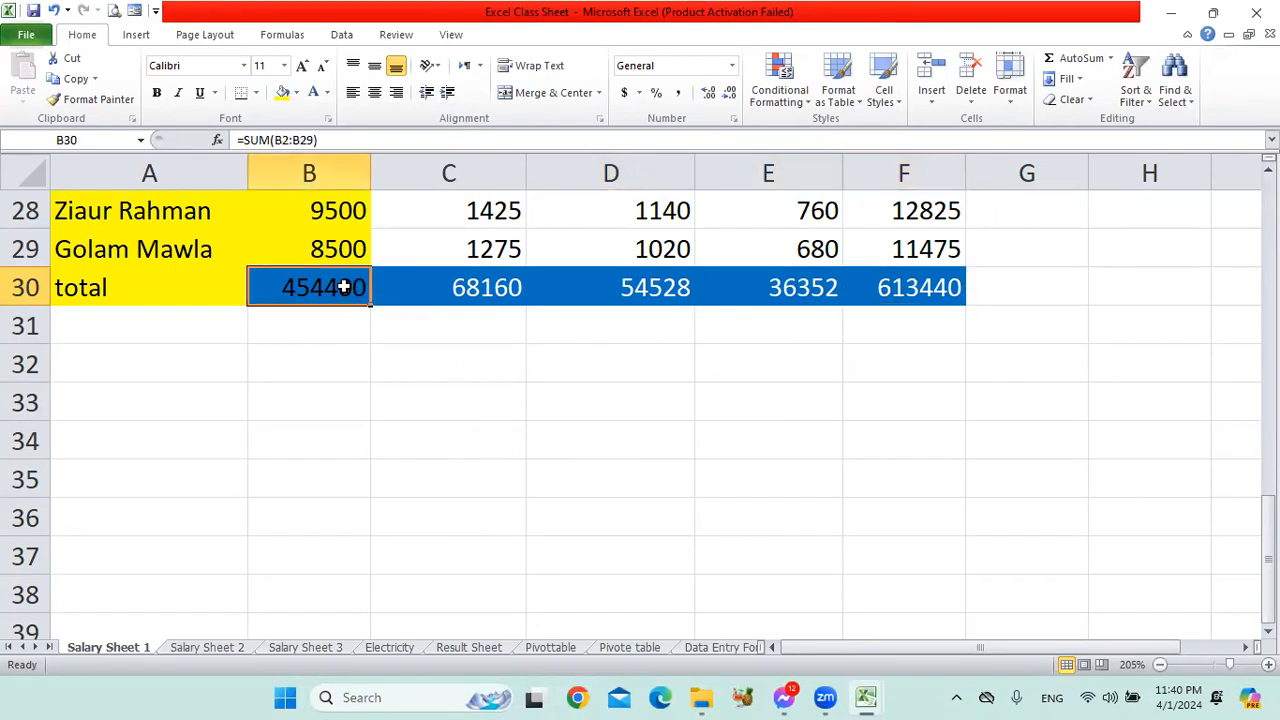
pyautogui.click(313, 92)
pyautogui.click(467, 374)
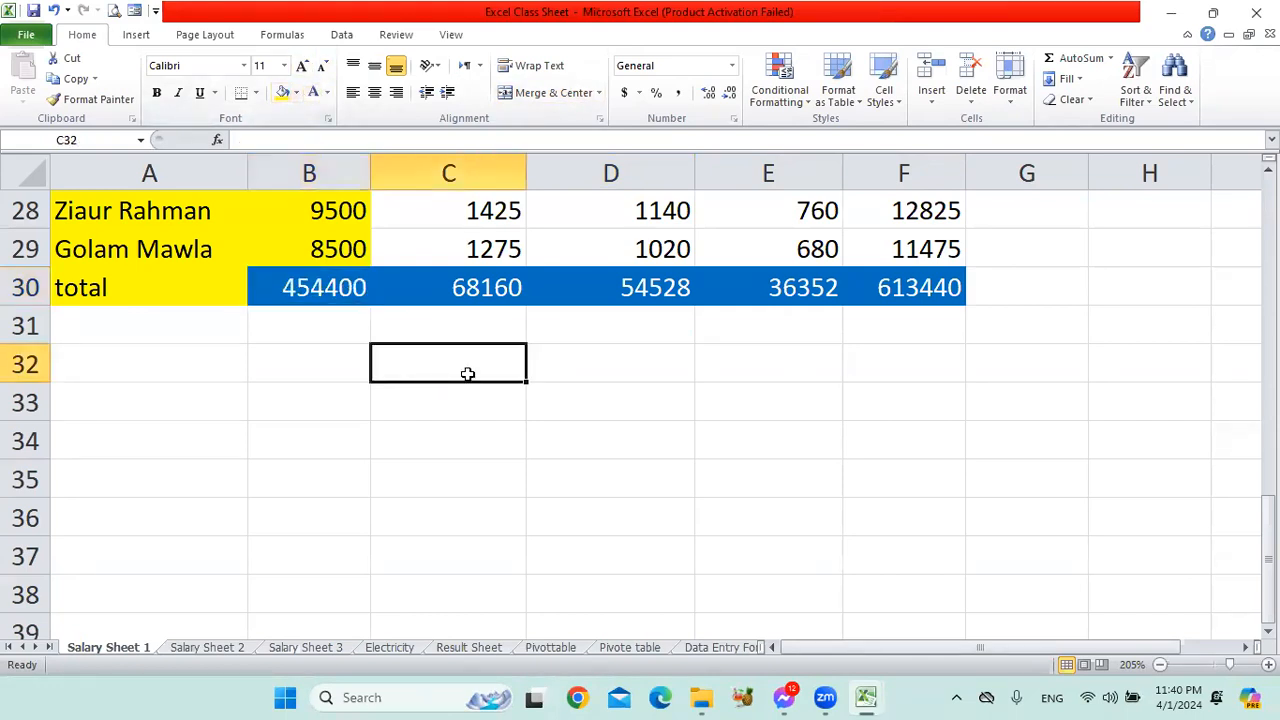
# Review the total row against the employee rows above, checking the formulas in B30 and C30.
pyautogui.scroll(3, 606, 455)
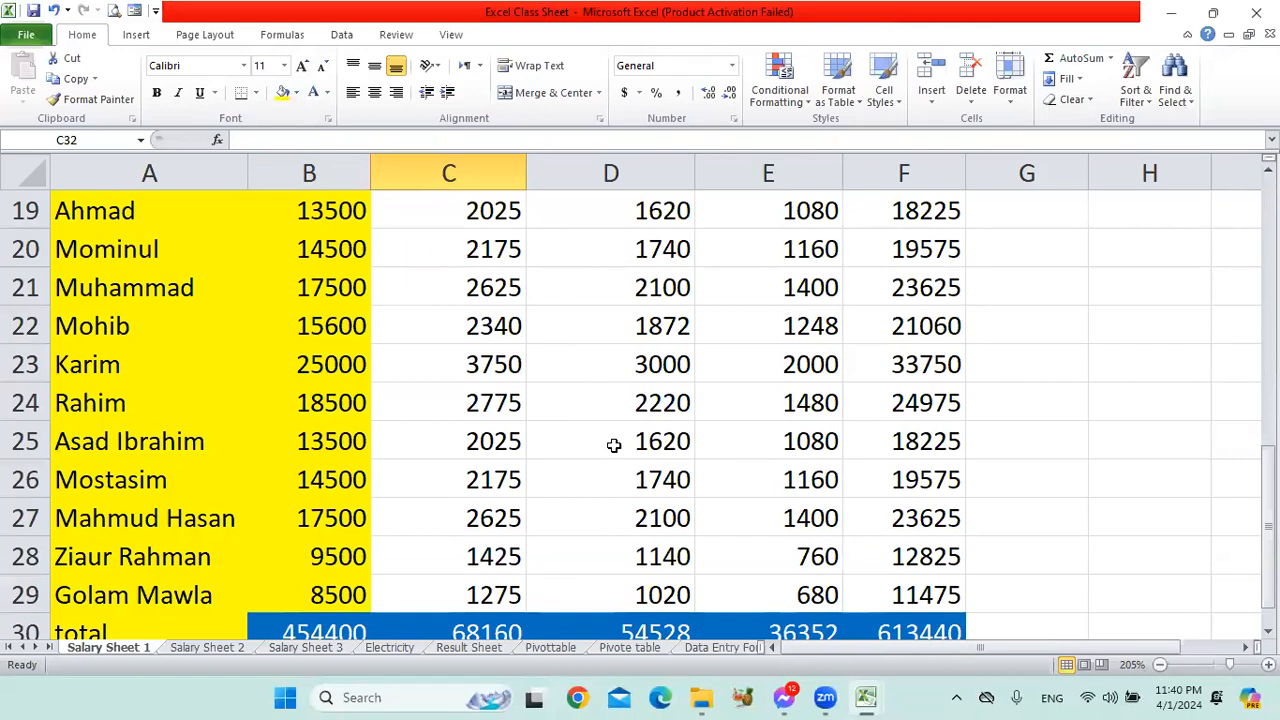
pyautogui.scroll(-1, 613, 444)
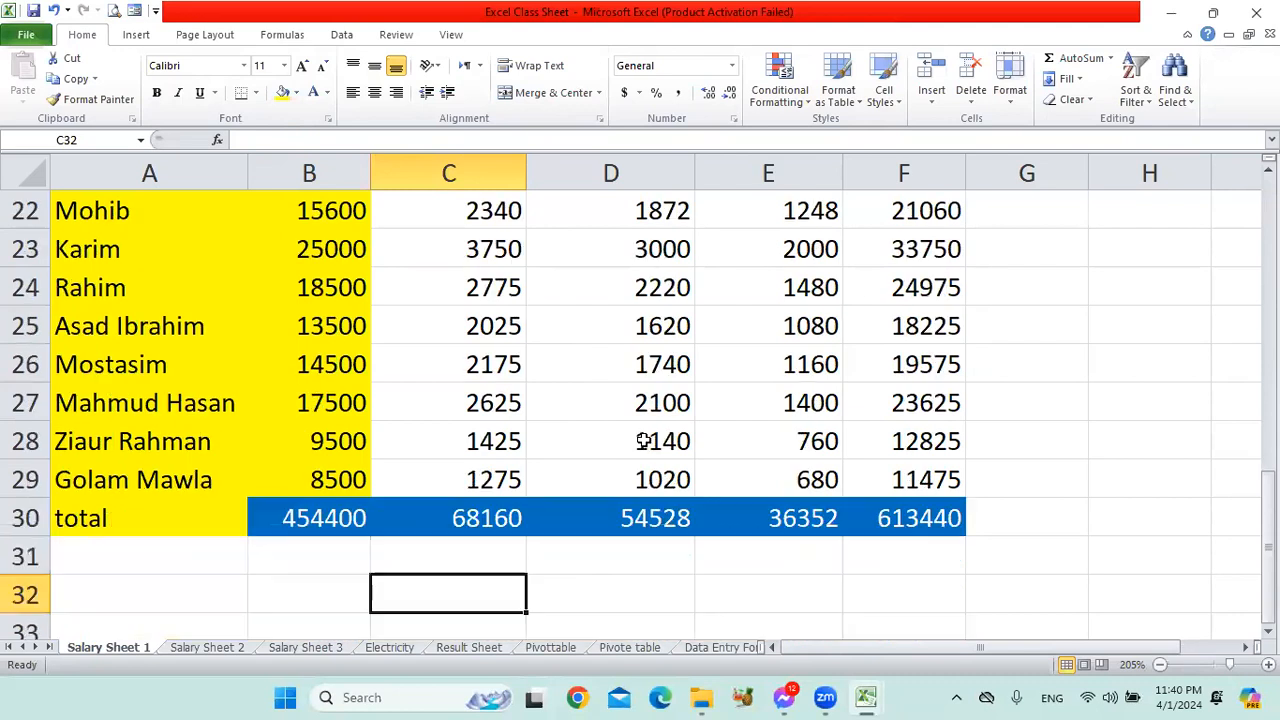
pyautogui.click(333, 527)
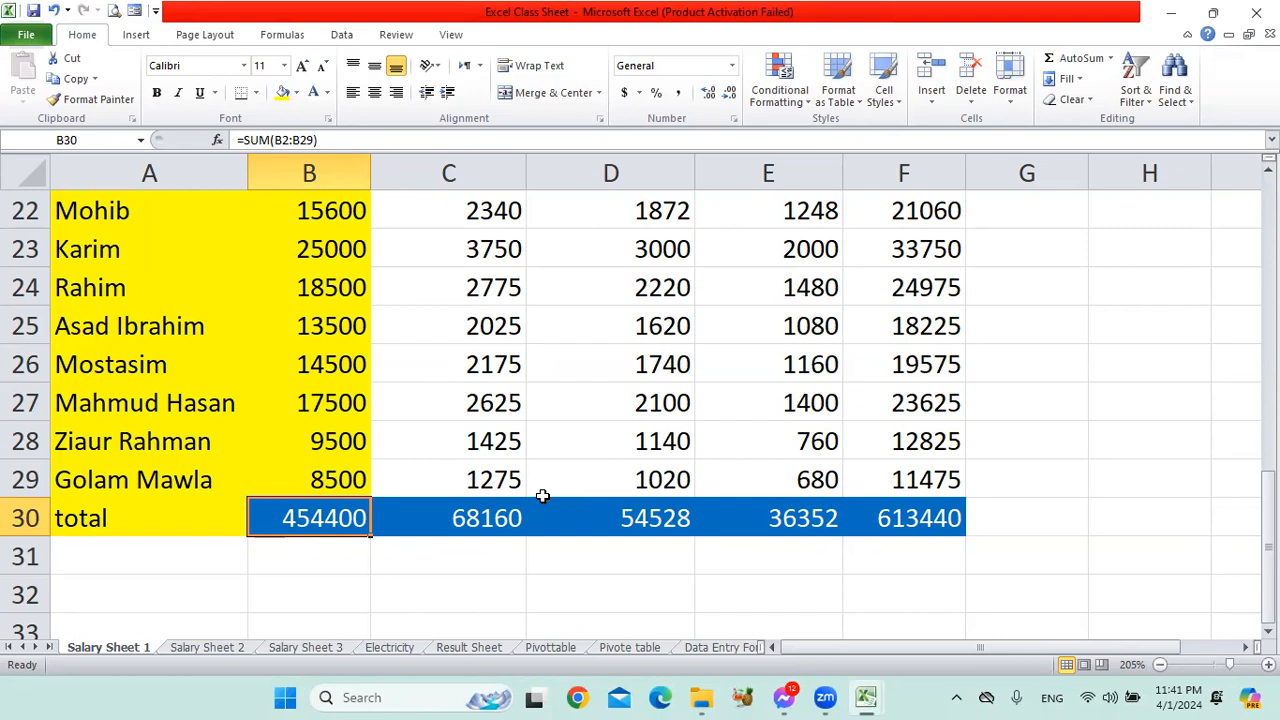
pyautogui.click(481, 517)
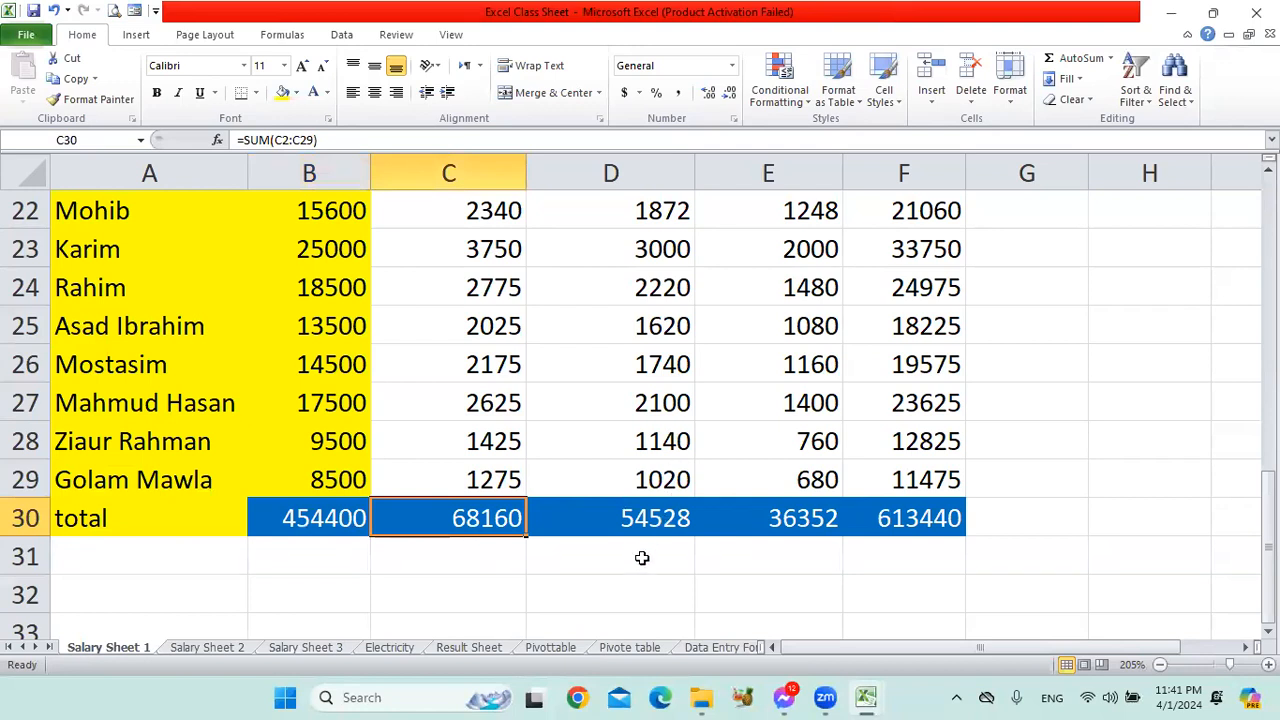
# Check the SUM formulas in D30, E30 and F30 and look over the salary table from its header to the total row.
pyautogui.click(640, 520)
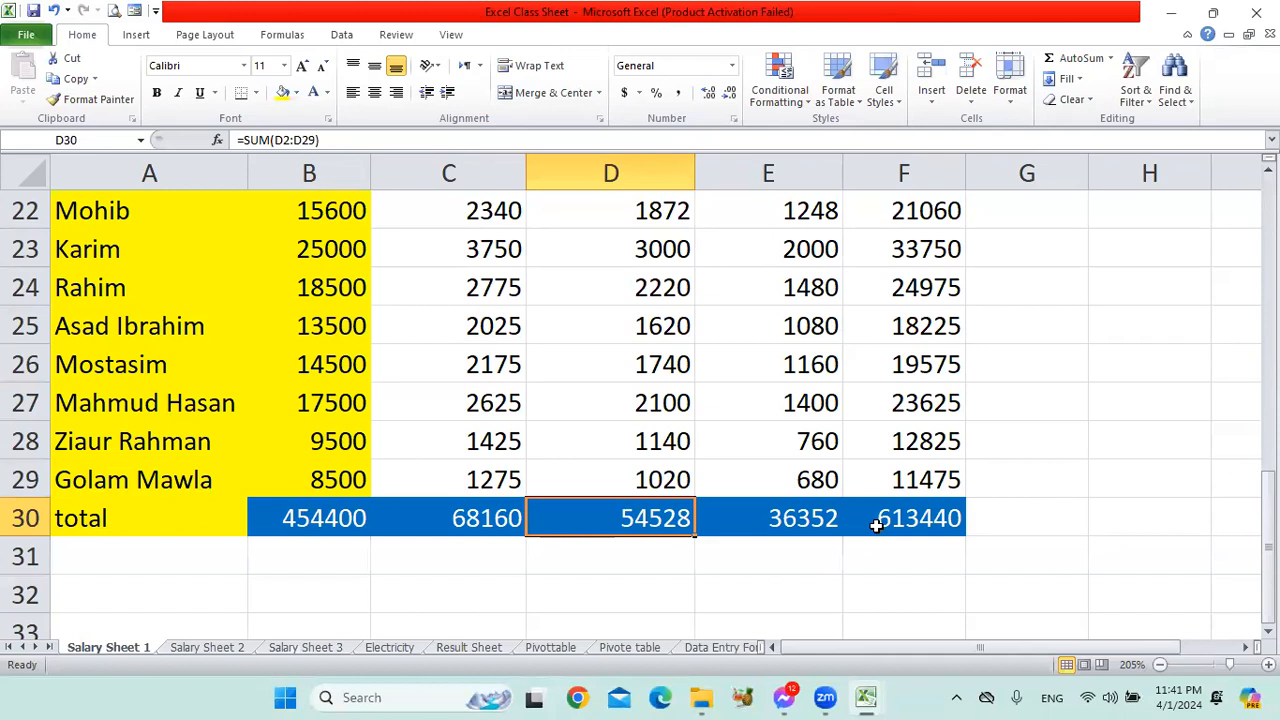
pyautogui.click(780, 524)
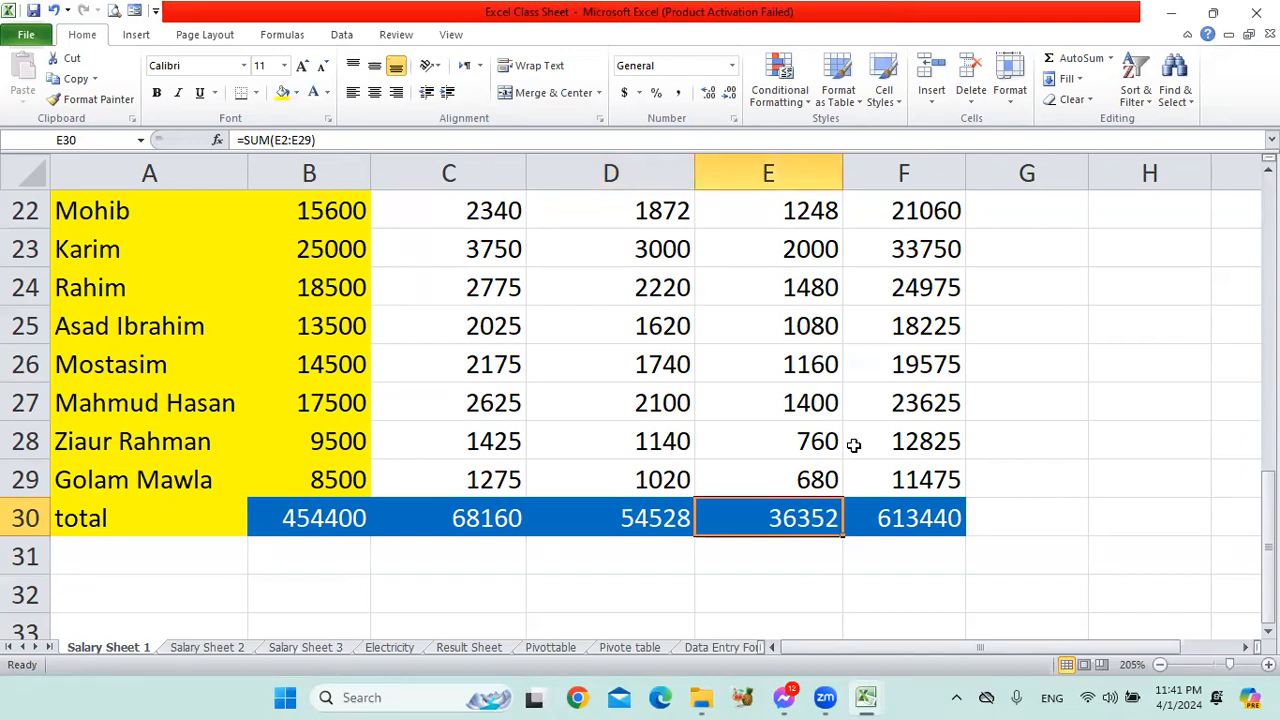
pyautogui.click(933, 520)
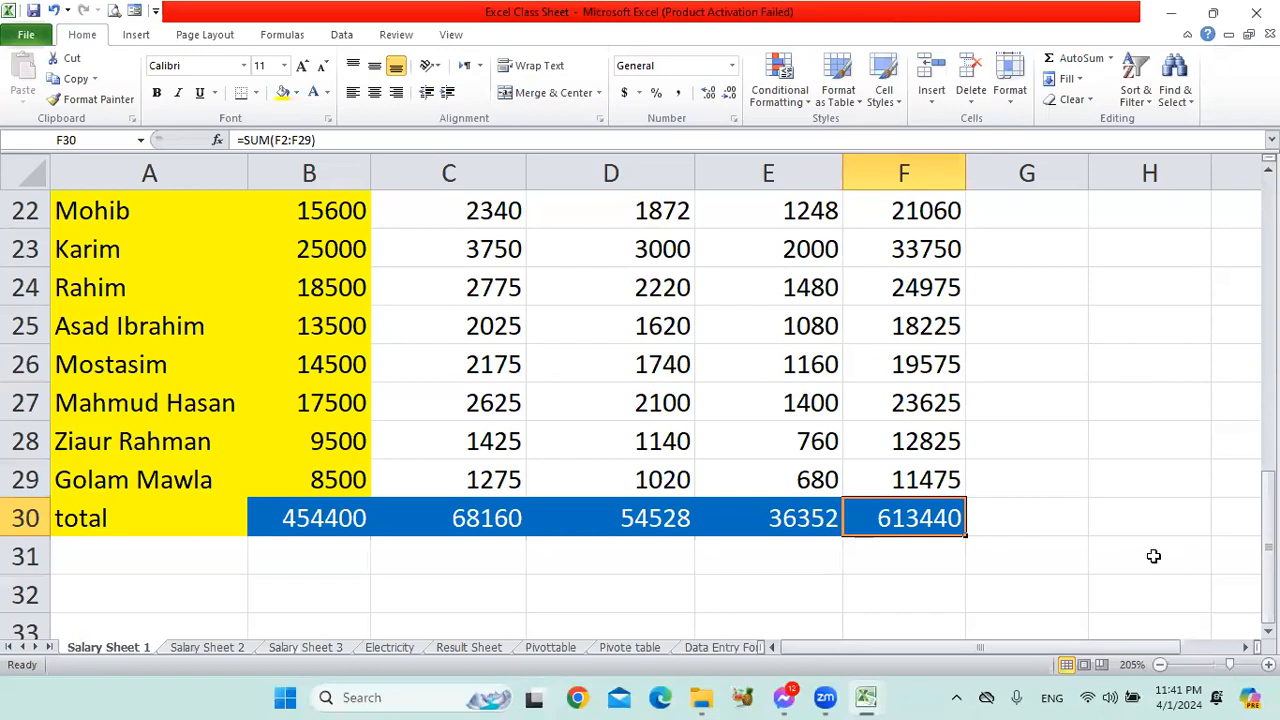
pyautogui.scroll(7, 1069, 374)
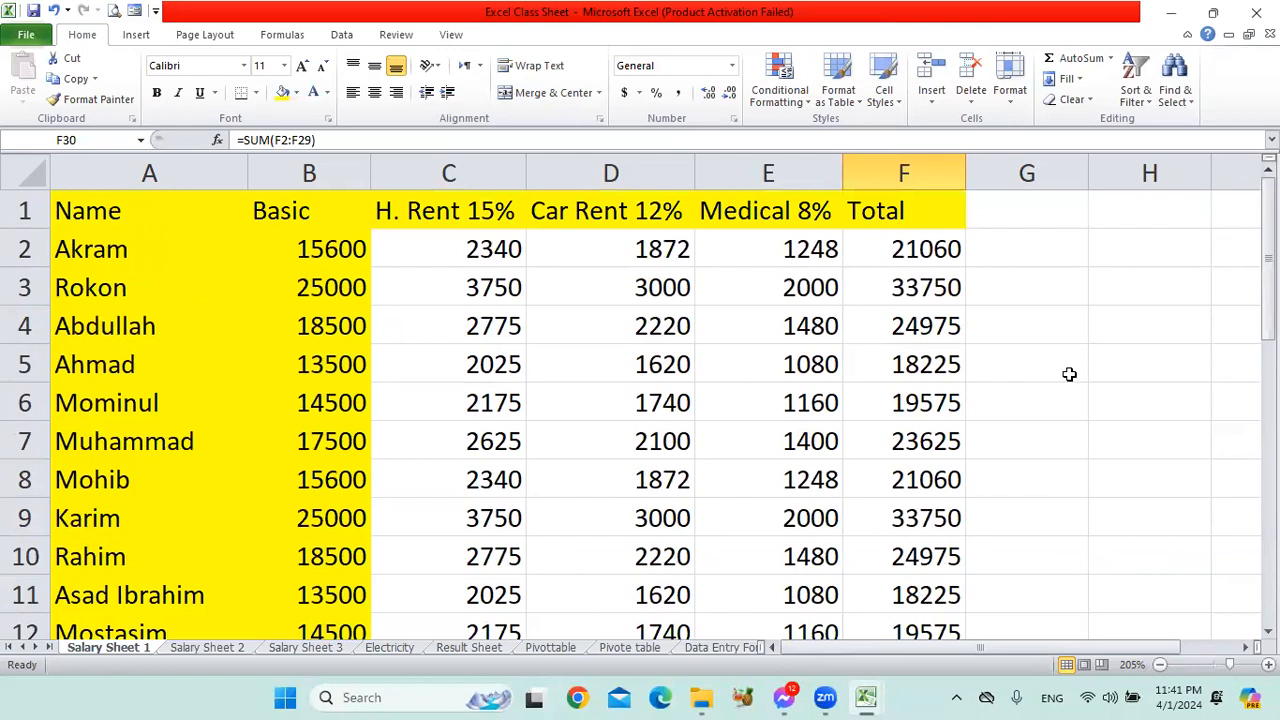
pyautogui.click(201, 216)
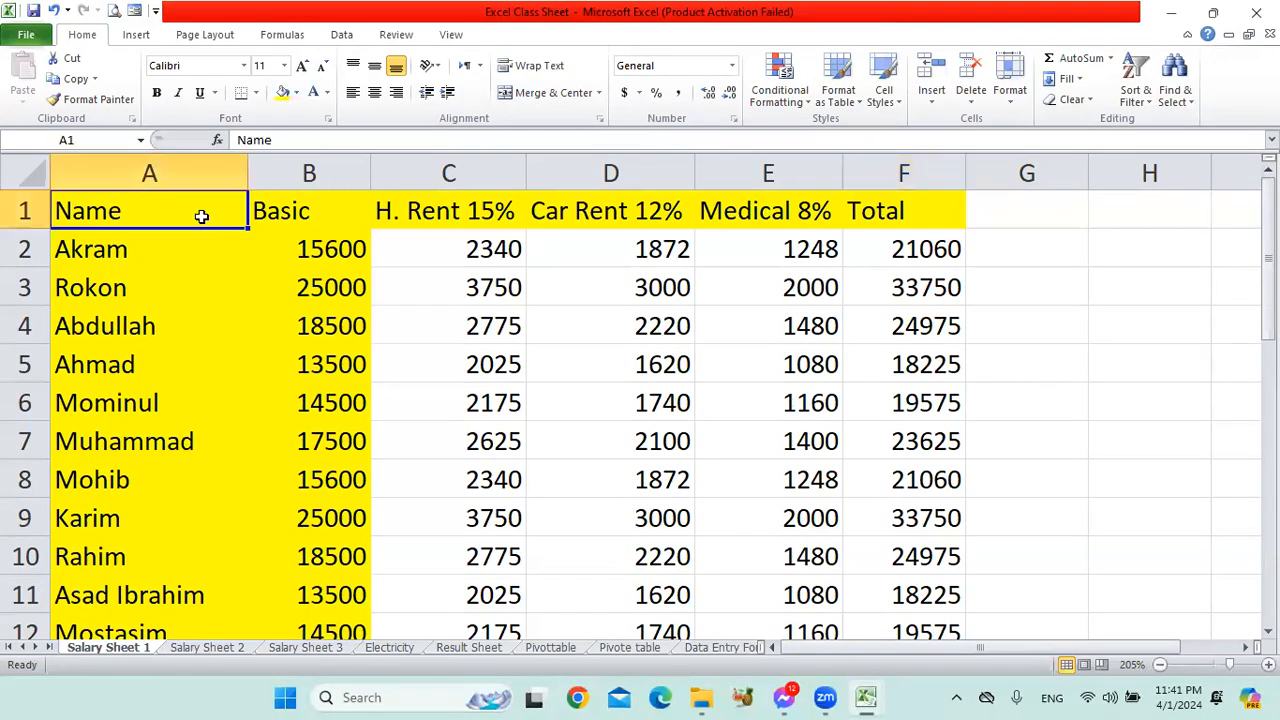
pyautogui.scroll(-7, 930, 325)
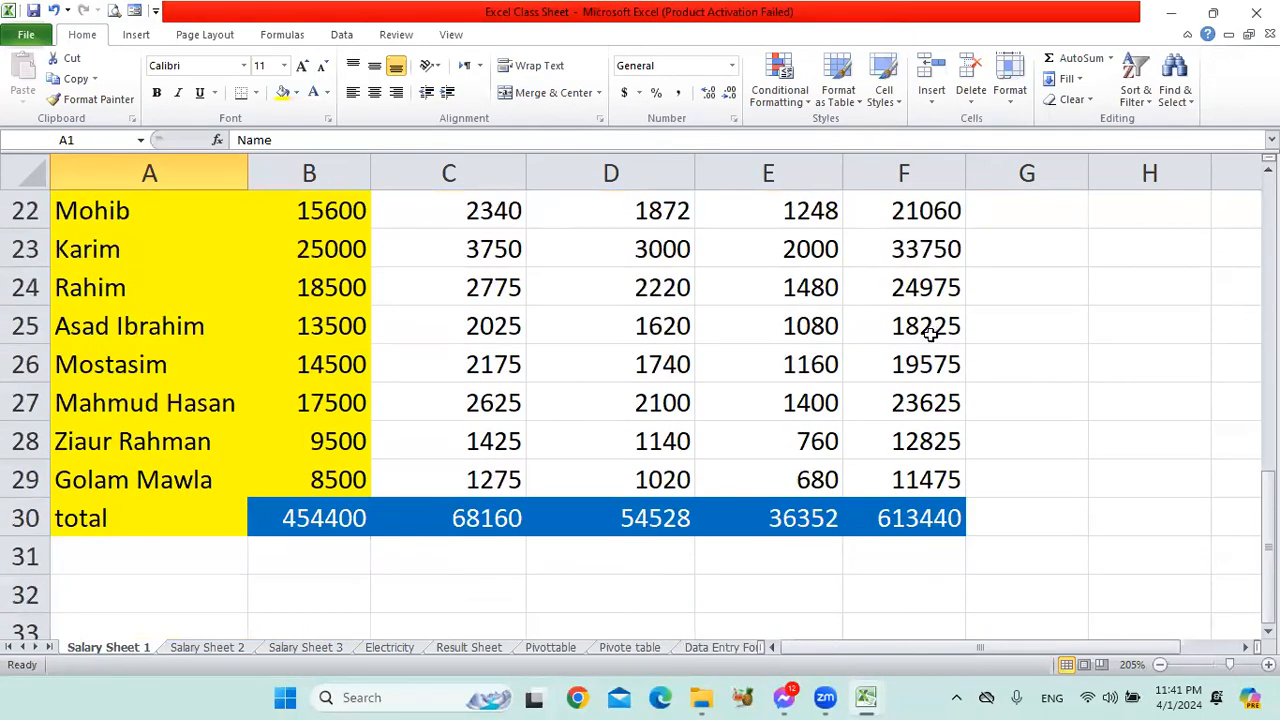
pyautogui.click(216, 518)
pyautogui.click(929, 518)
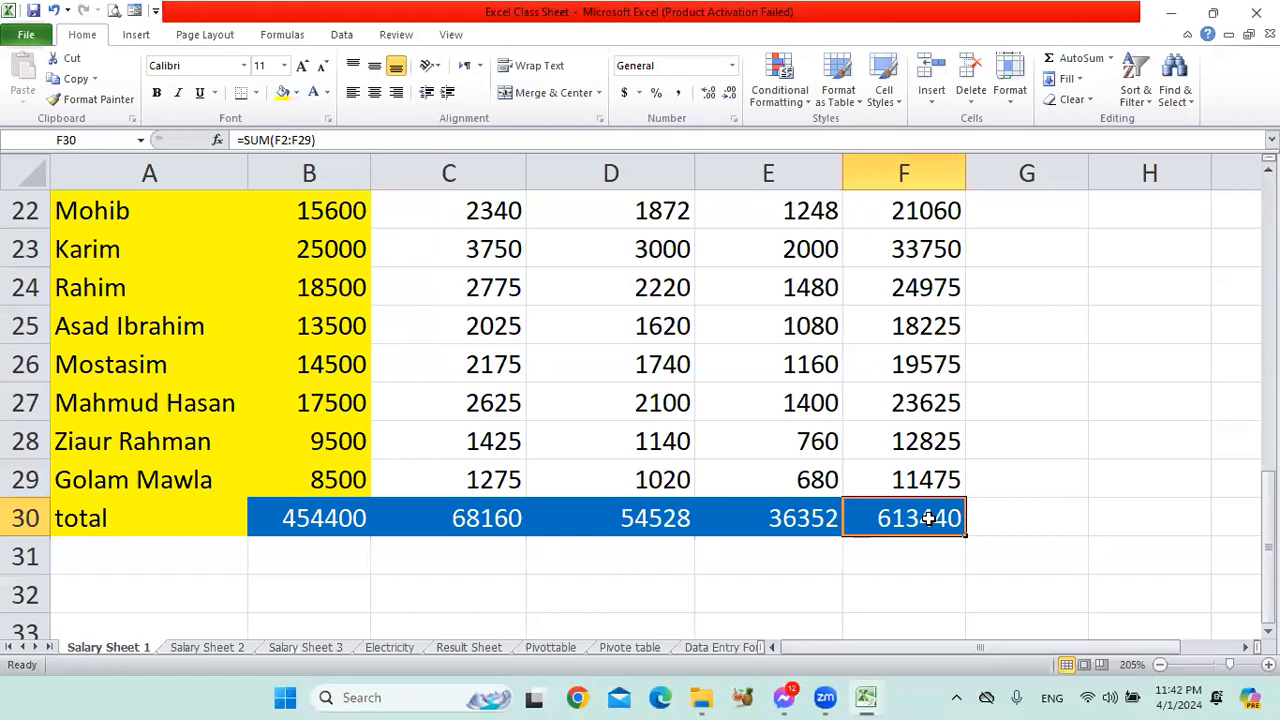
# Check the house rent, car rent and medical allowance formulas of the first employee in C2, D2 and E2.
pyautogui.click(621, 690)
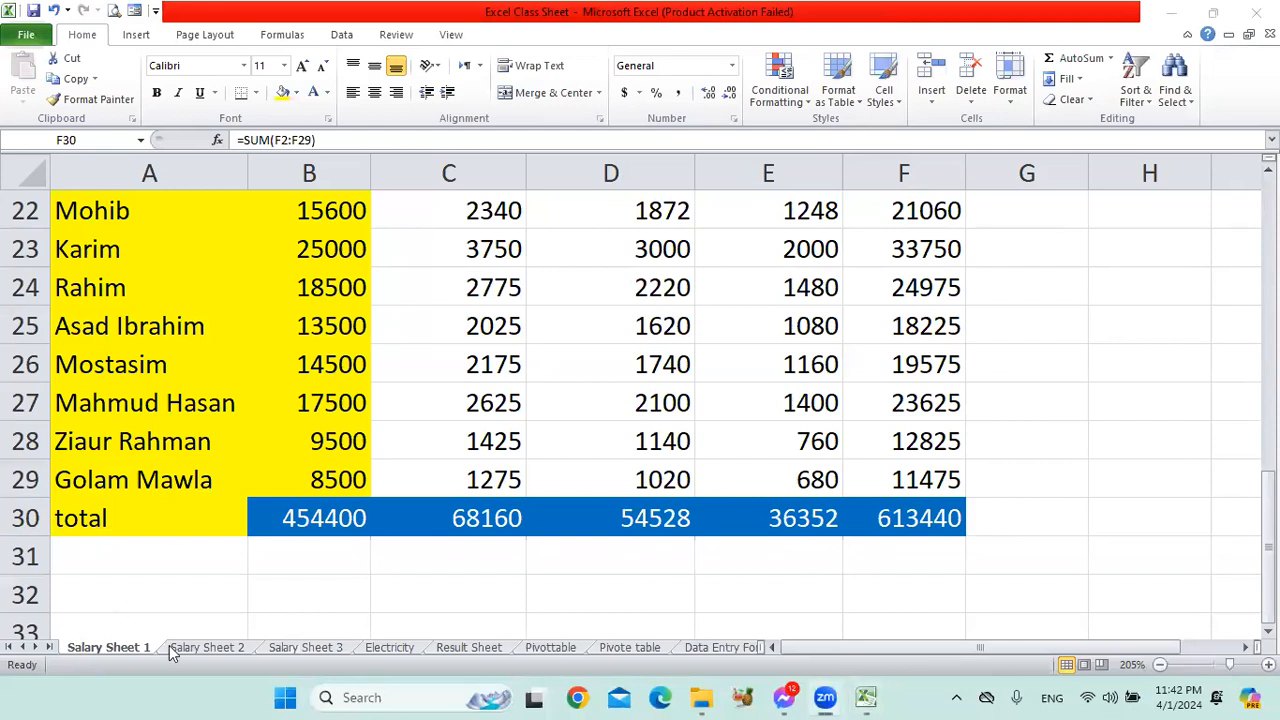
pyautogui.scroll(7, 558, 300)
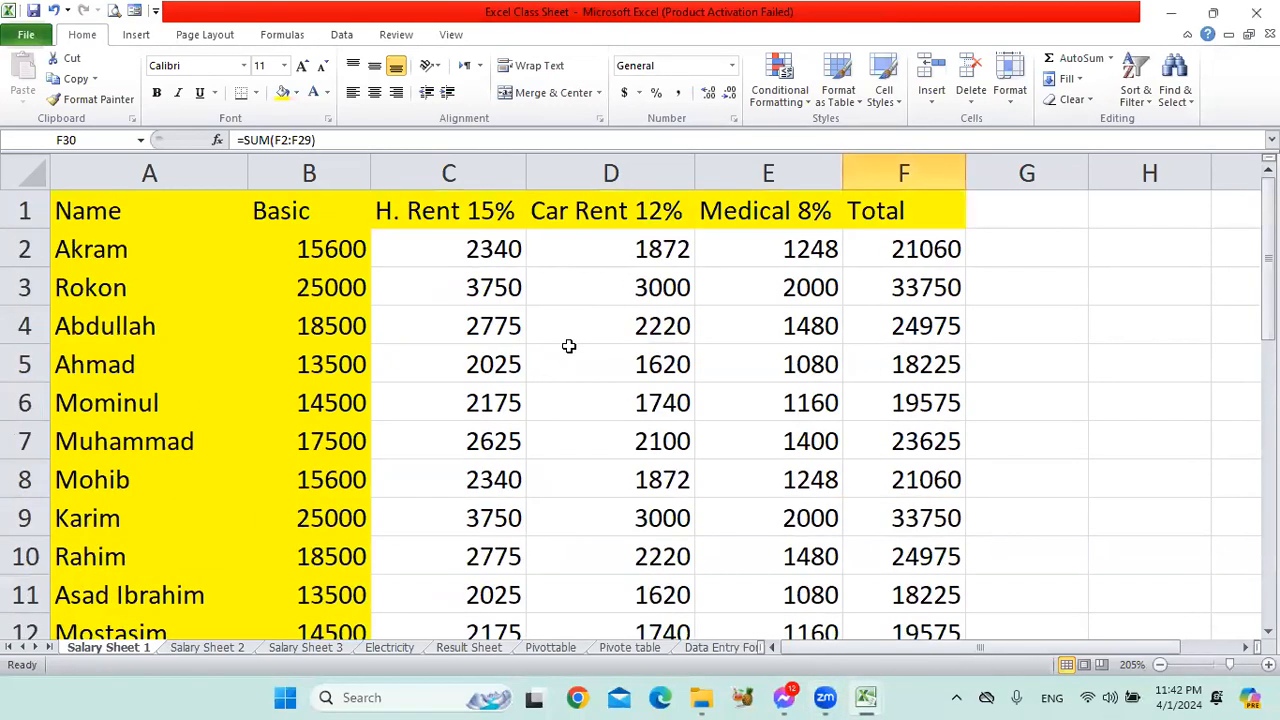
pyautogui.click(486, 248)
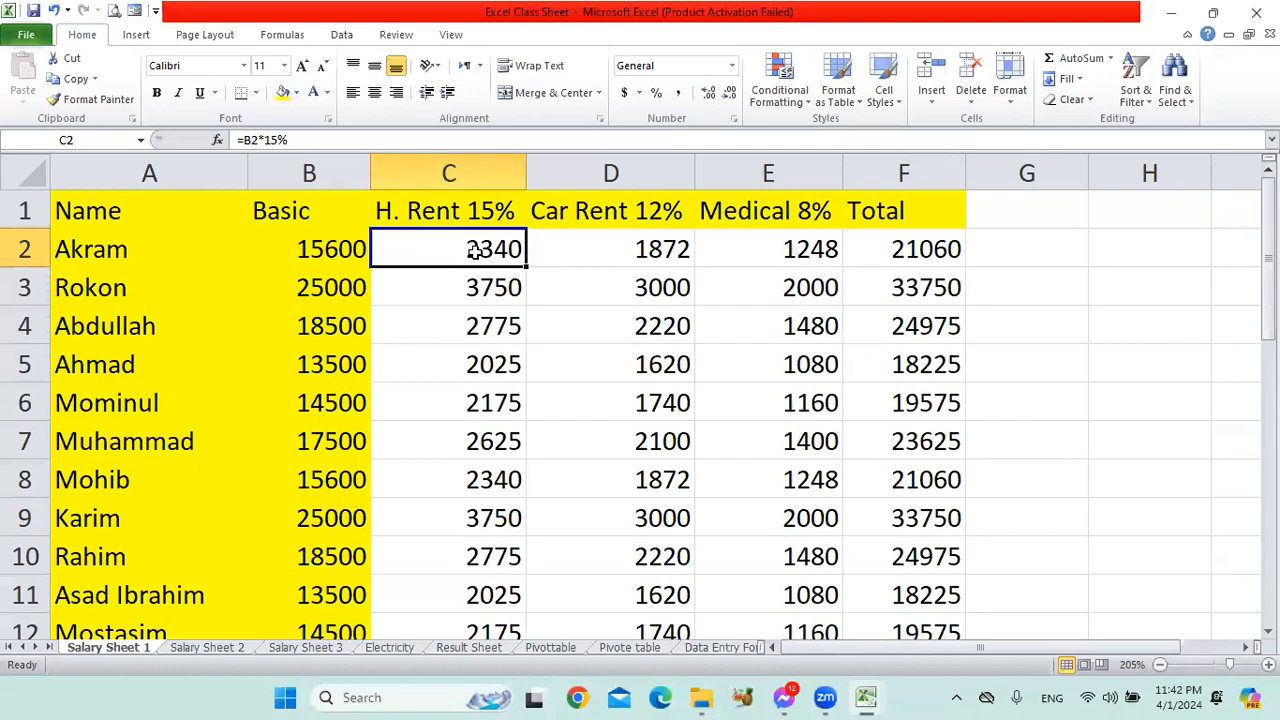
pyautogui.moveTo(630, 253); pyautogui.dragTo(826, 605)
pyautogui.click(602, 376)
pyautogui.click(496, 254)
pyautogui.moveTo(616, 263); pyautogui.dragTo(843, 253)
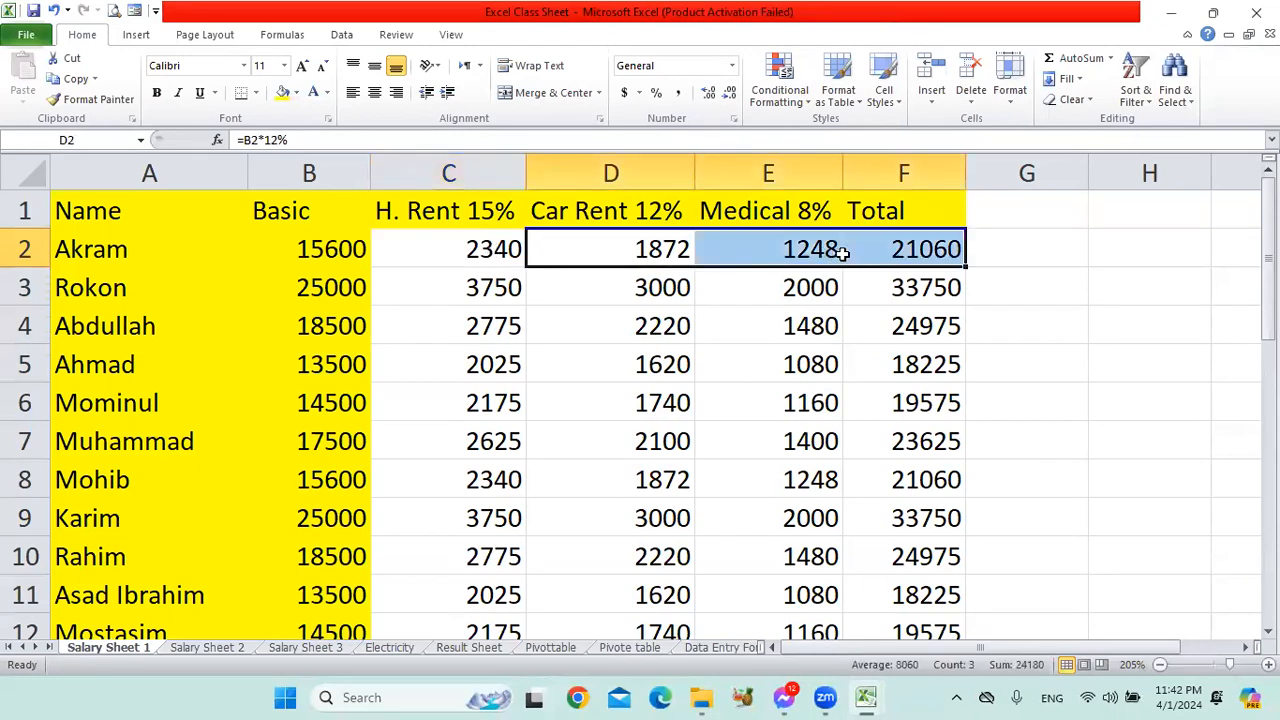
pyautogui.click(794, 251)
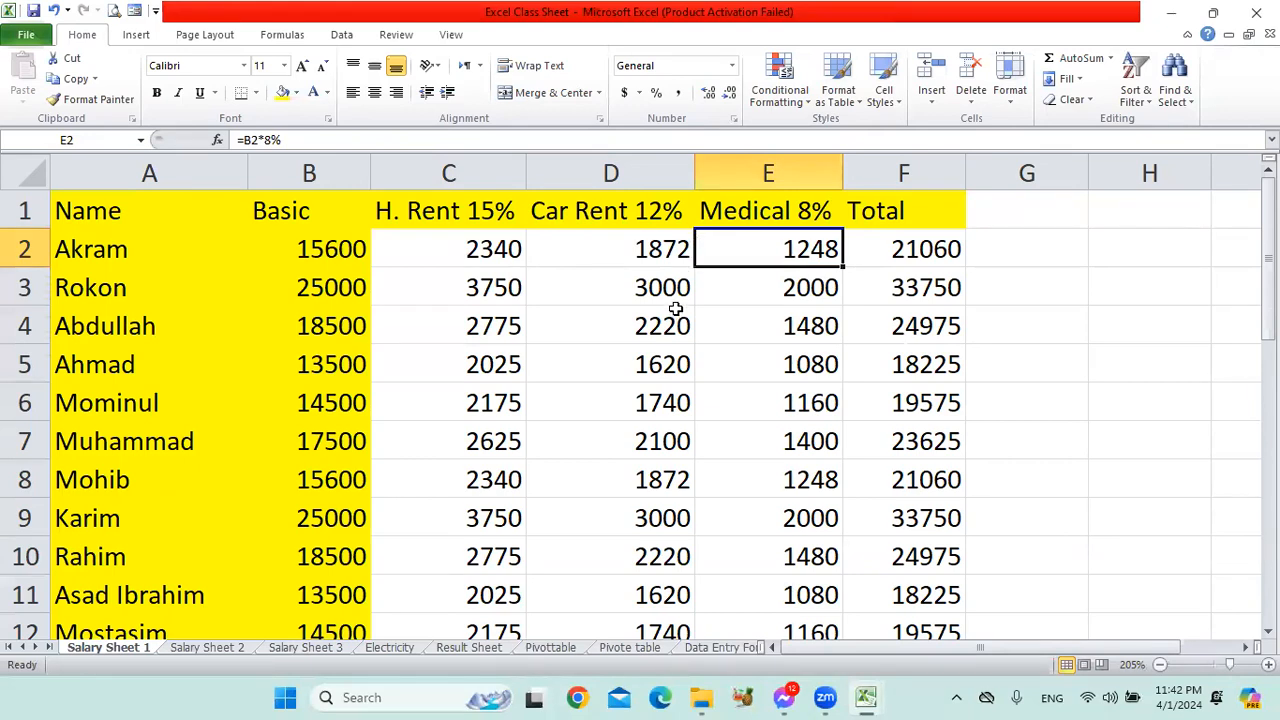
# Look over the whole salary table A1:F30, inspecting the first employee's basic salary and each allowance formula in row 2.
pyautogui.moveTo(106, 212); pyautogui.dragTo(932, 557)
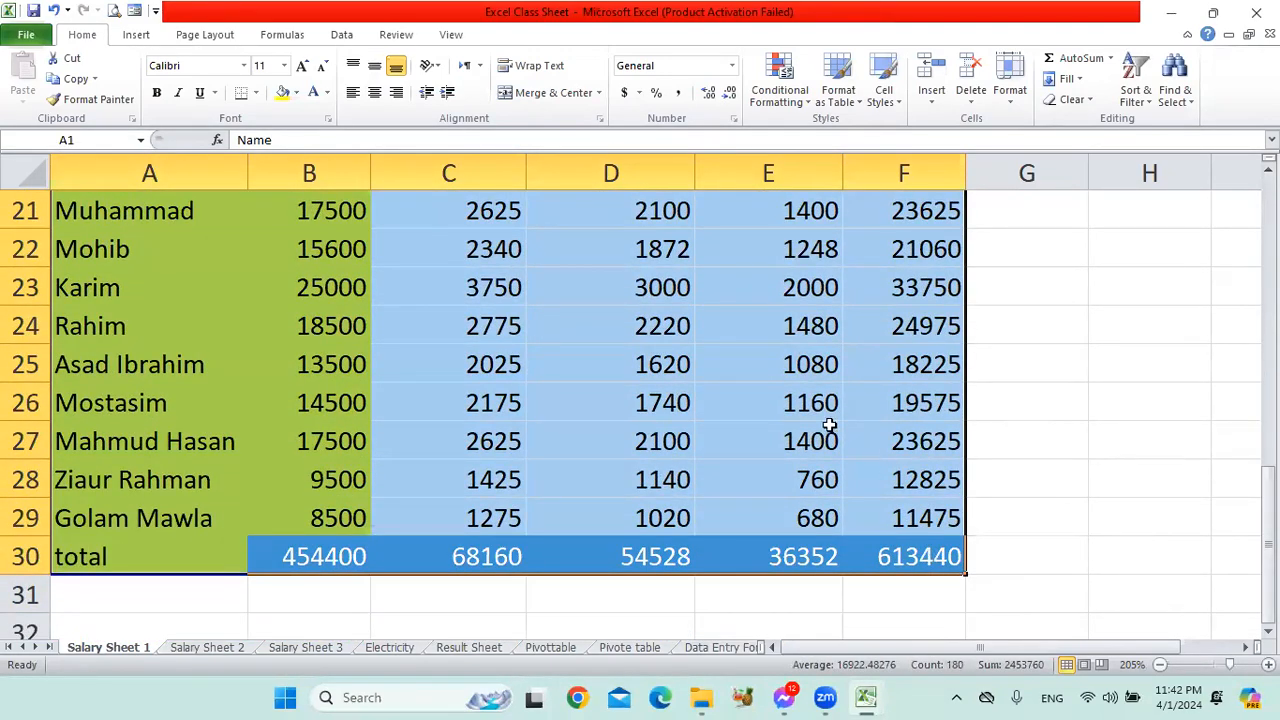
pyautogui.scroll(7, 730, 377)
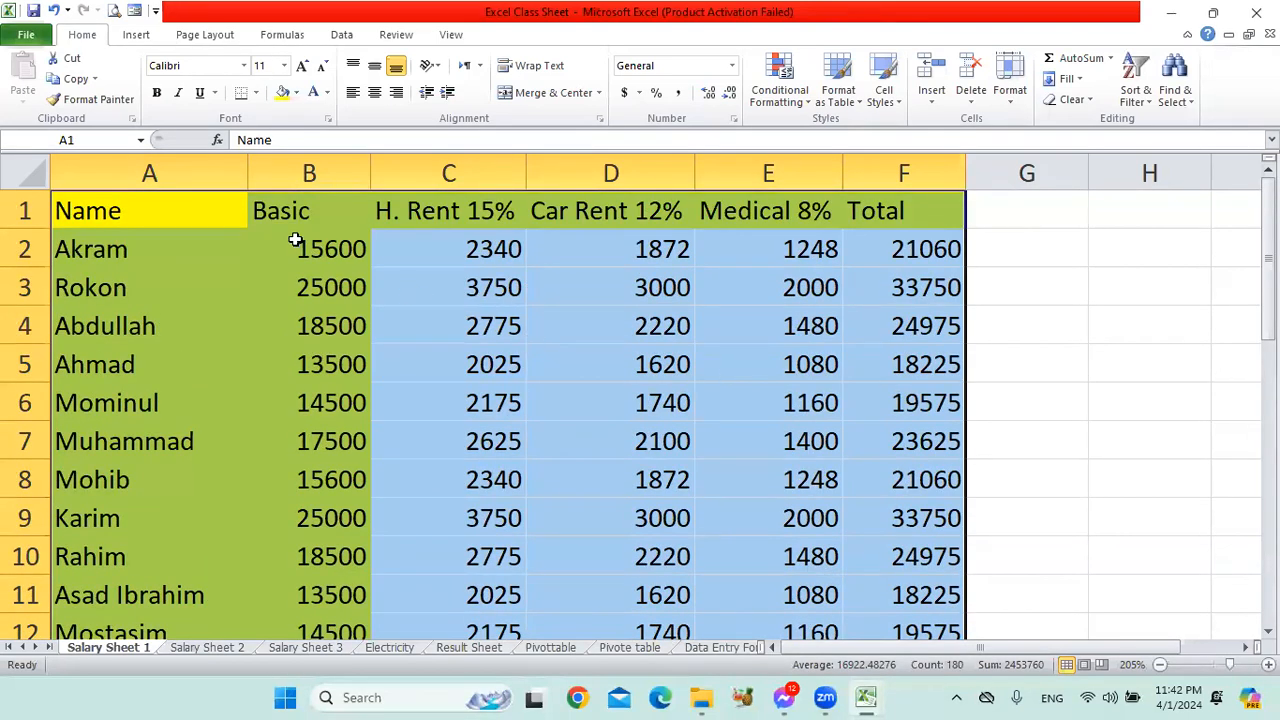
pyautogui.click(331, 252)
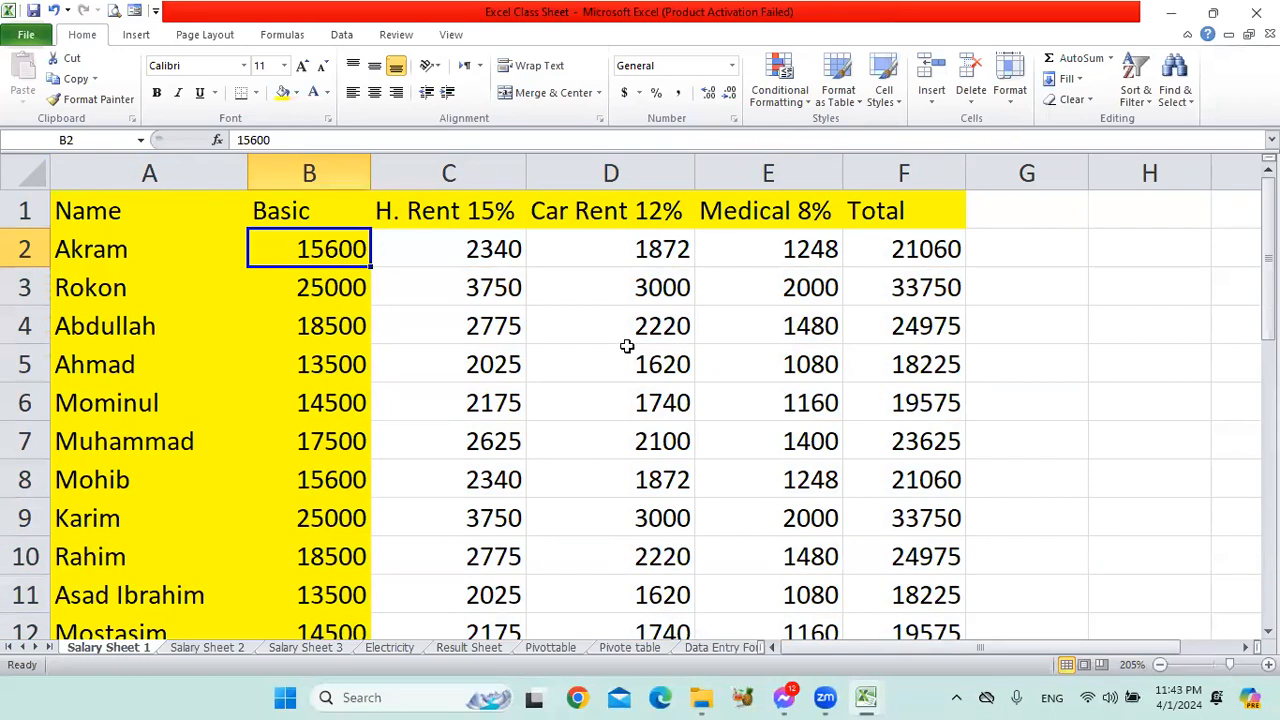
pyautogui.click(466, 250)
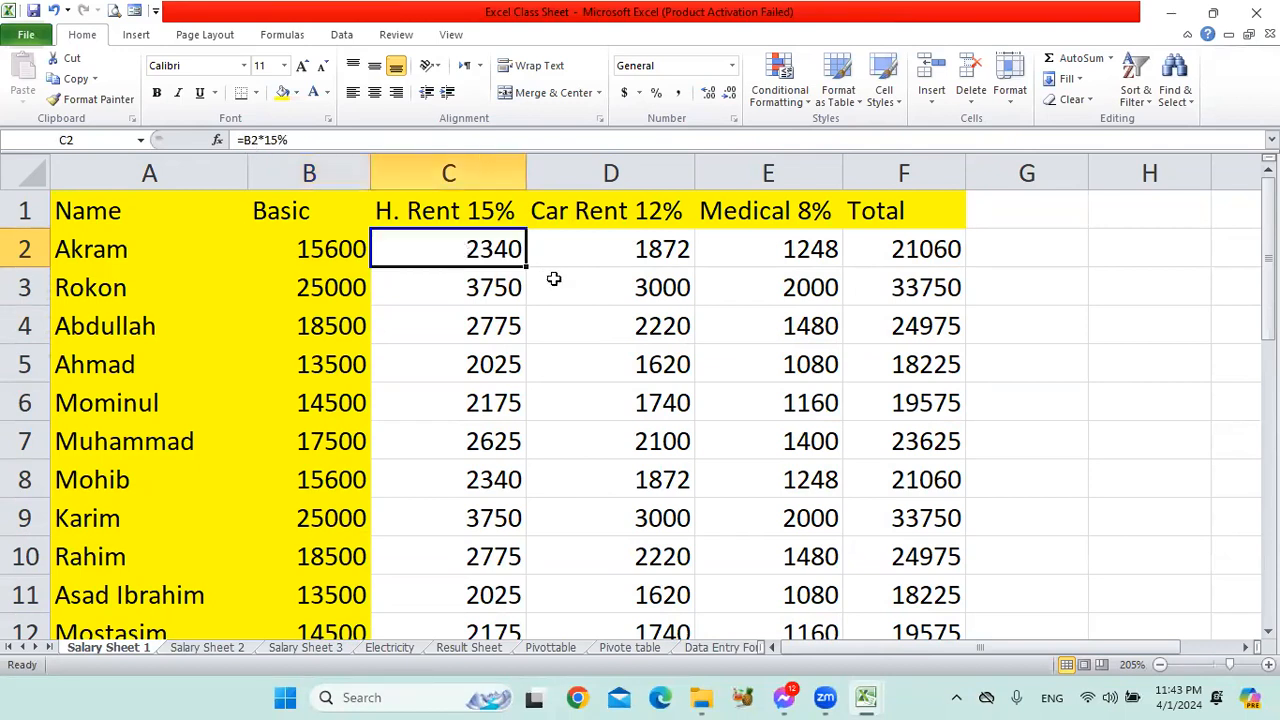
pyautogui.click(637, 250)
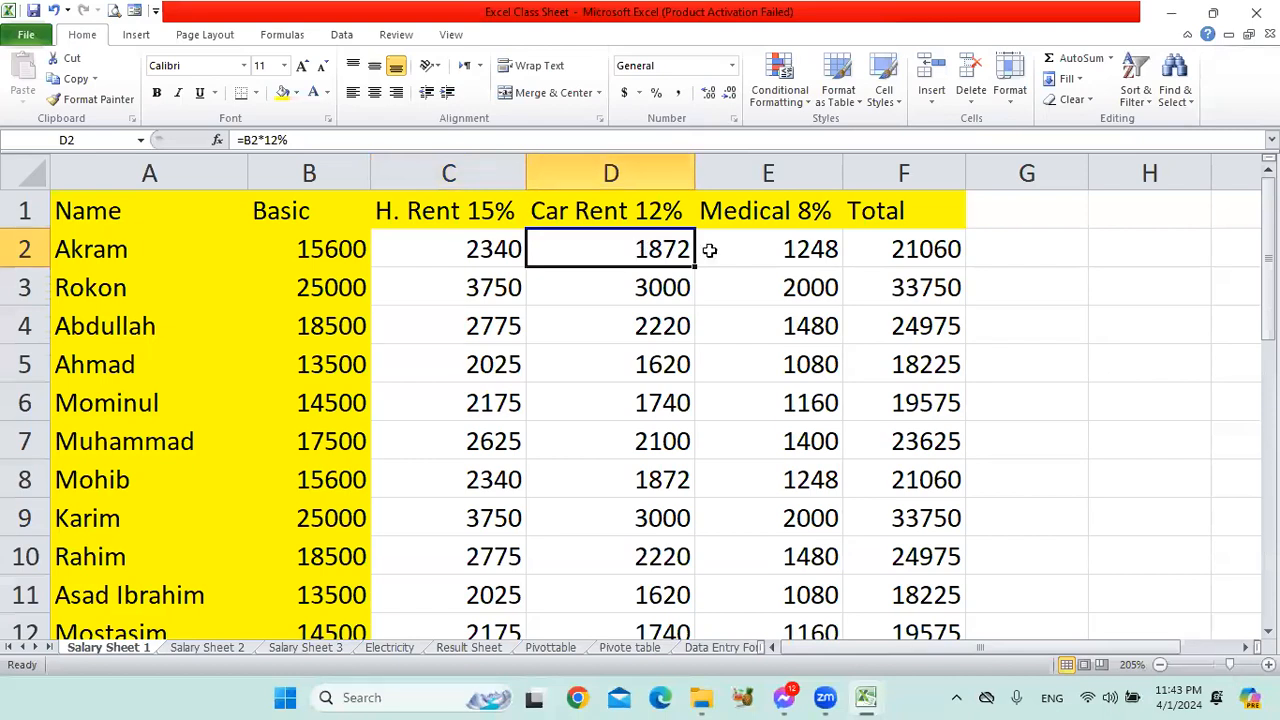
pyautogui.click(793, 250)
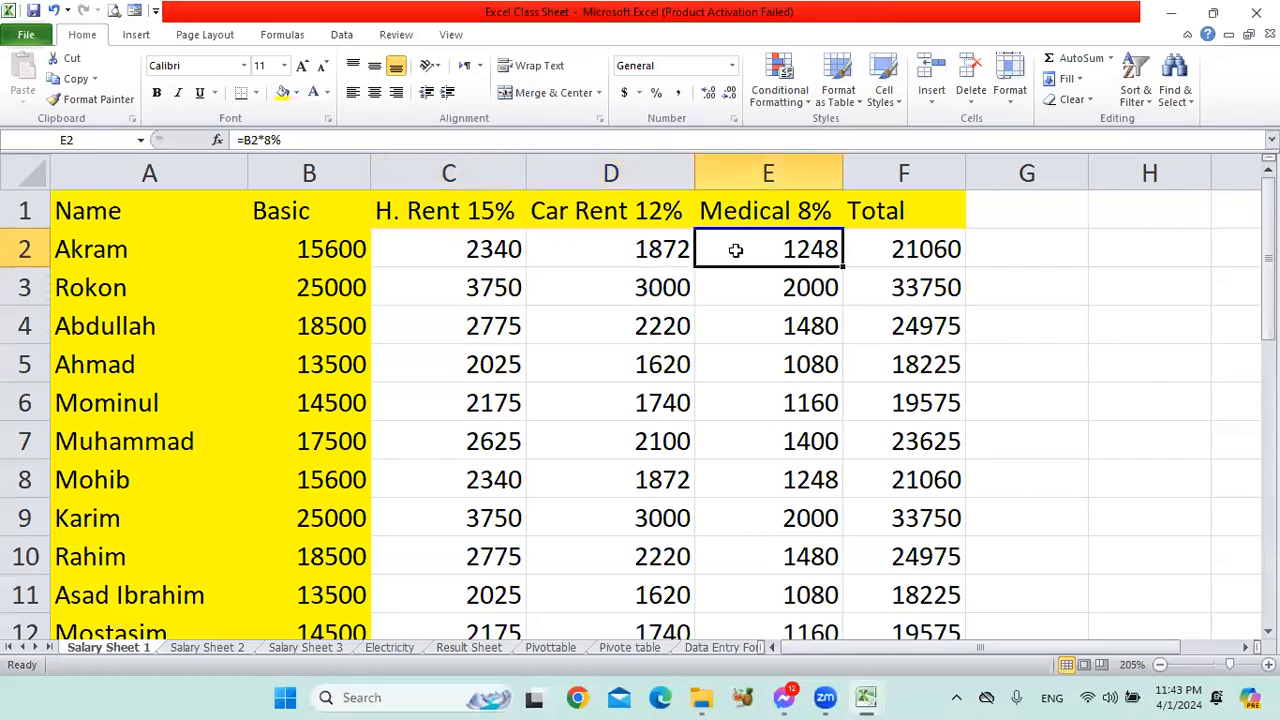
# Compare the sums of the basic salary and allowances in B2:E2 and B3:E3 with the employee totals.
pyautogui.moveTo(503, 249); pyautogui.dragTo(794, 249)
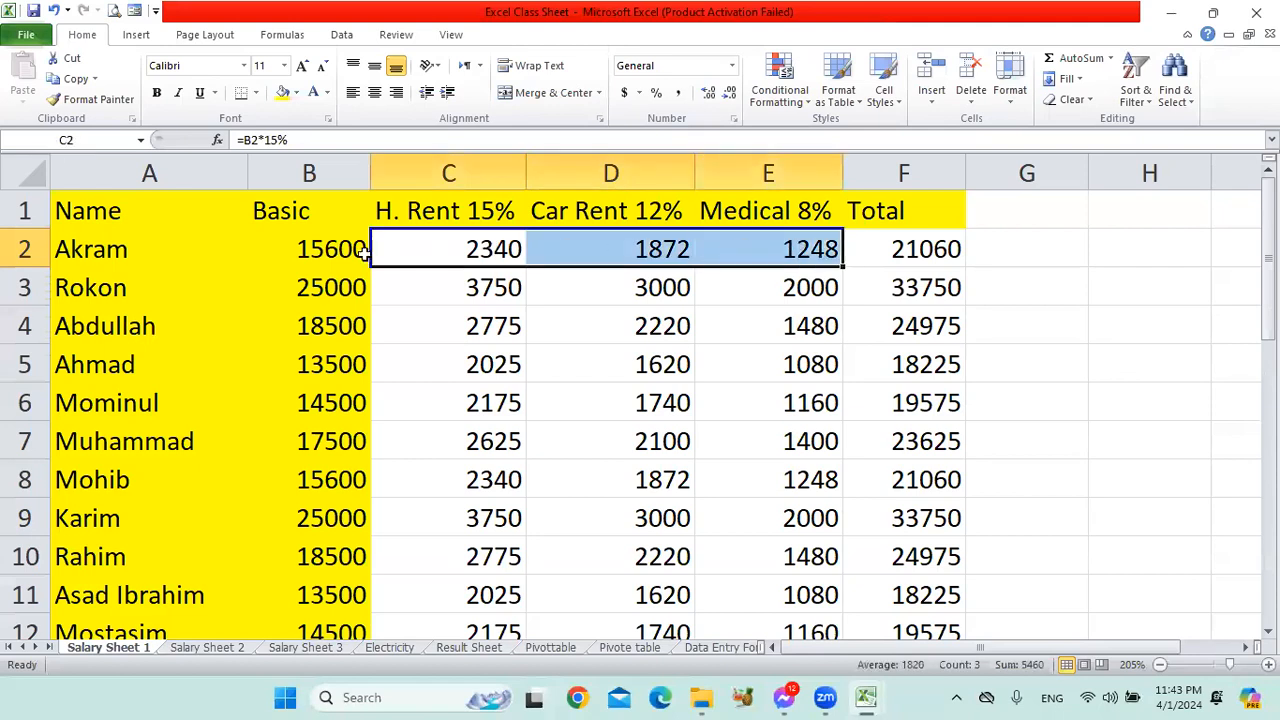
pyautogui.moveTo(333, 251); pyautogui.dragTo(796, 251)
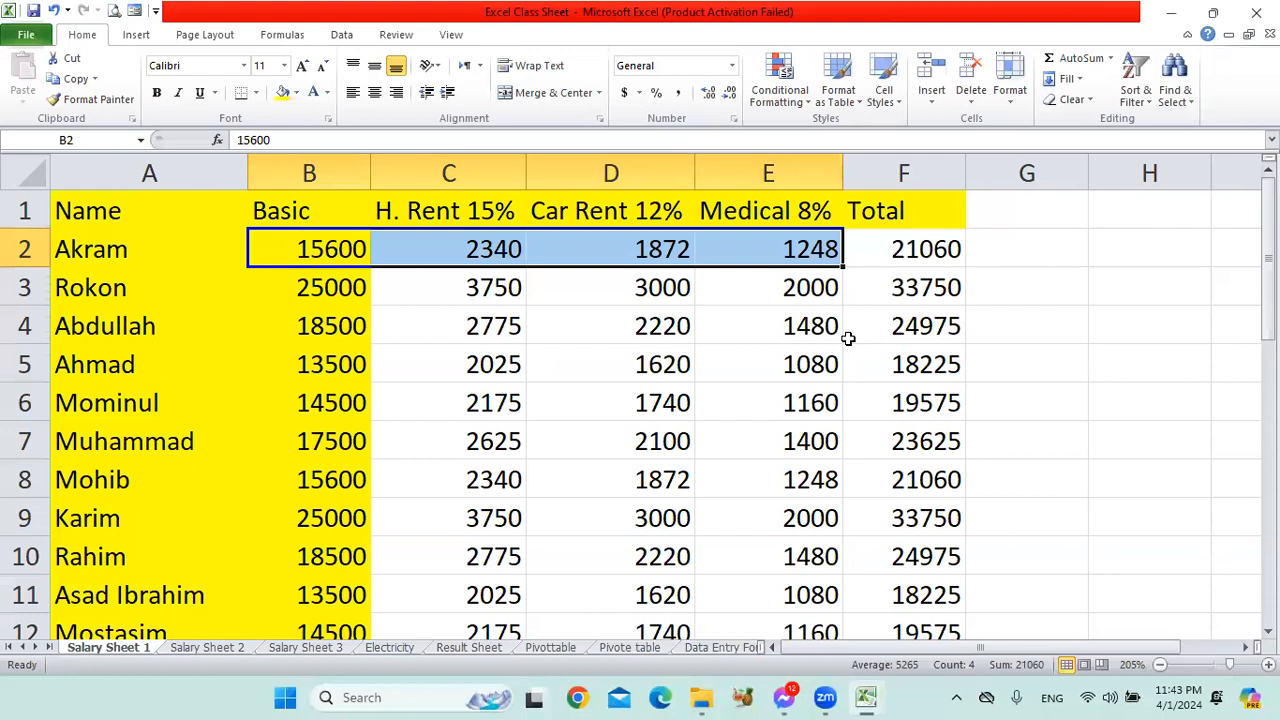
pyautogui.click(809, 293)
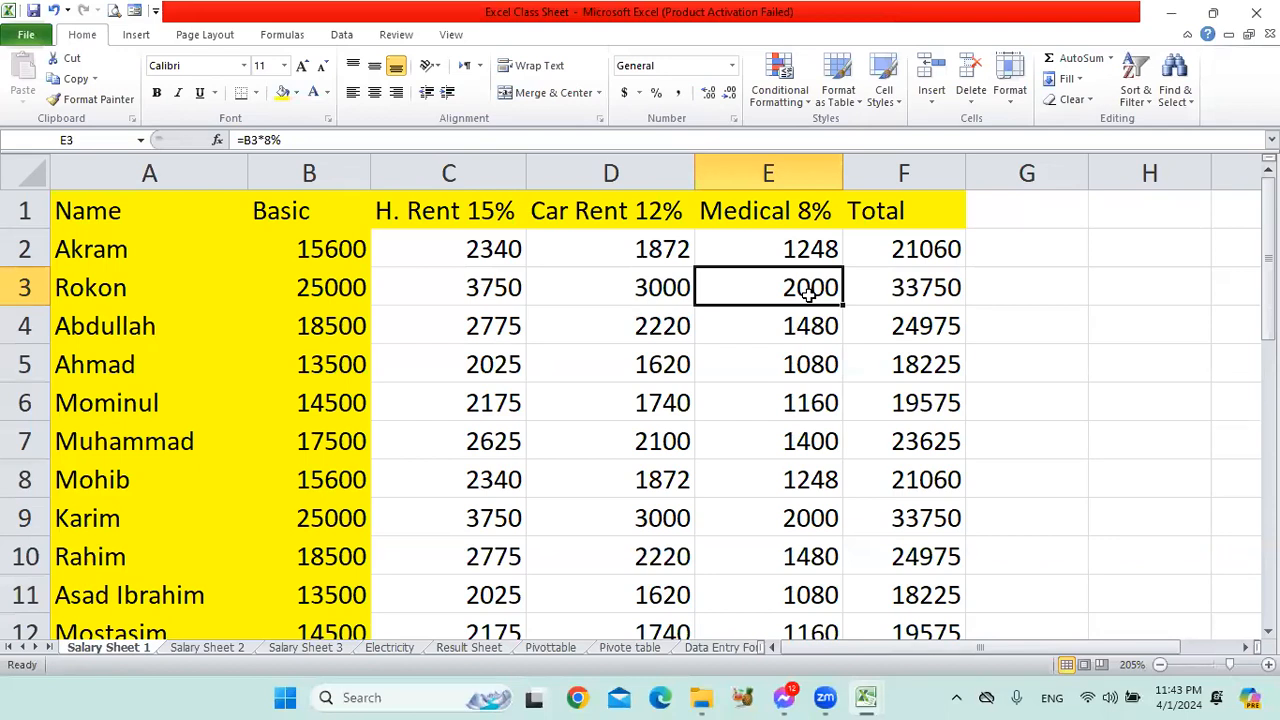
pyautogui.moveTo(326, 294); pyautogui.dragTo(806, 303)
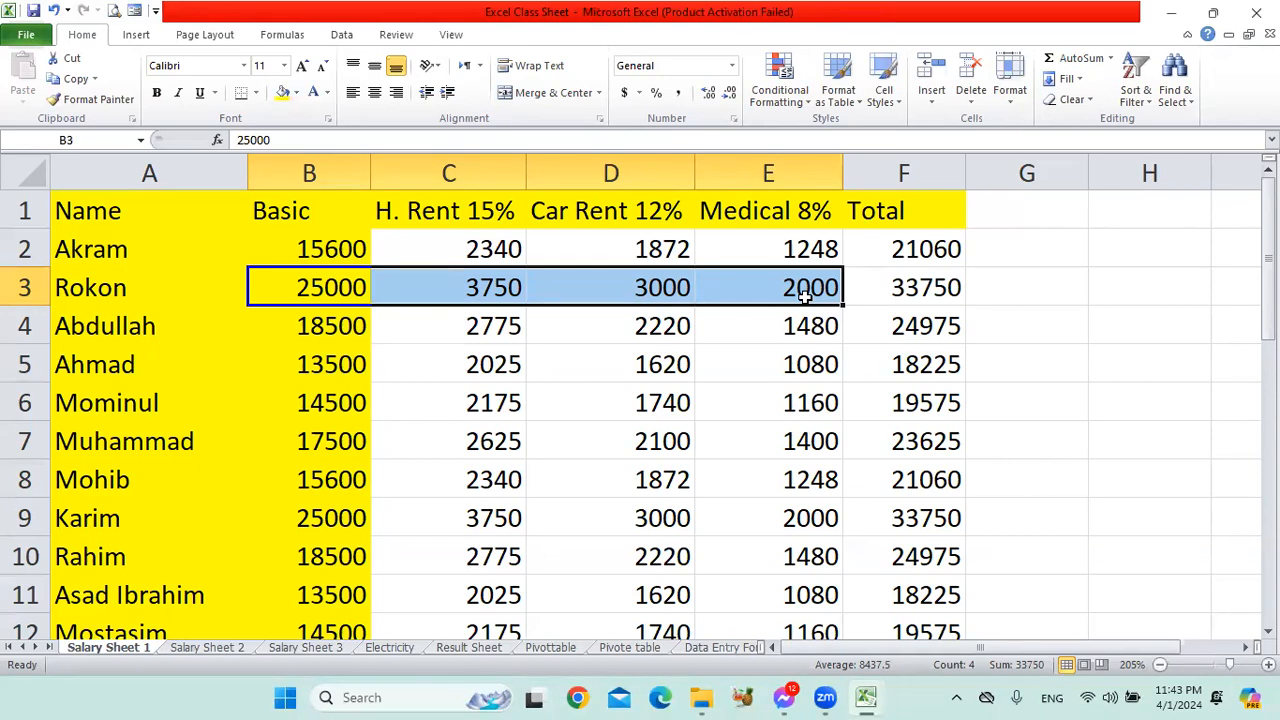
# Review the first employee's row again, examining the basic salary in B2 and the allowances in C2:E2 against E3.
pyautogui.click(322, 354)
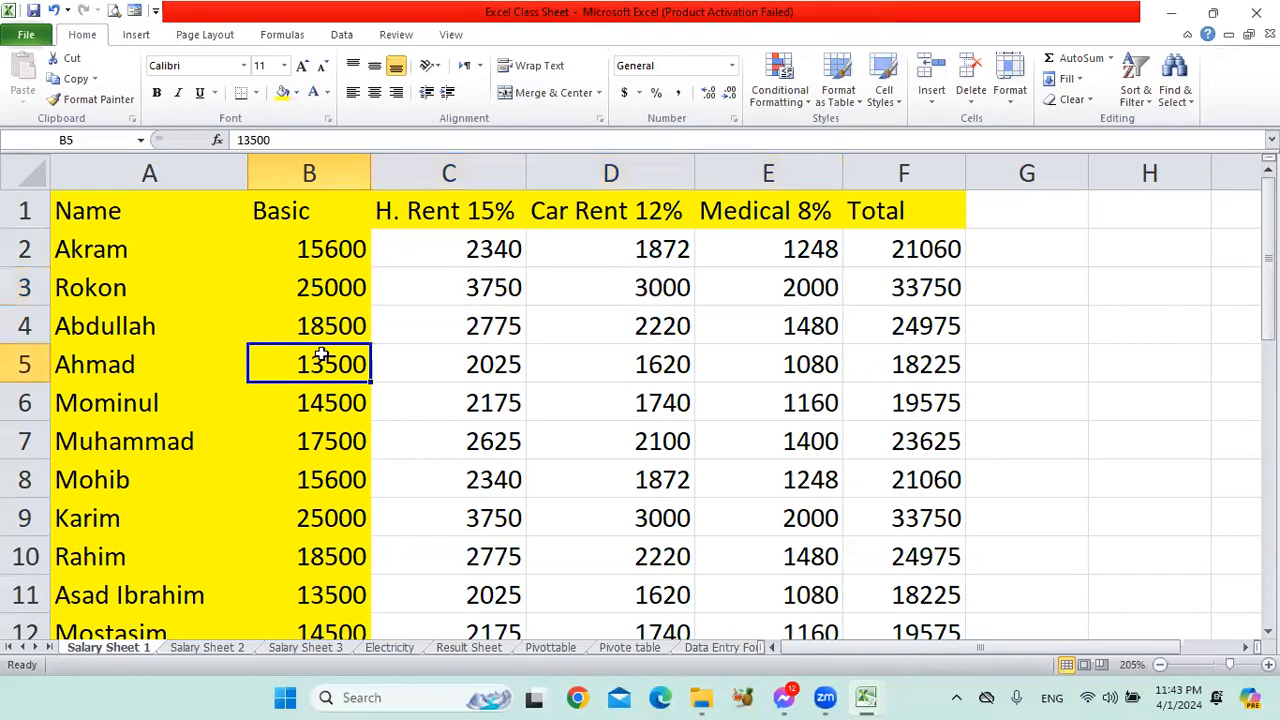
pyautogui.moveTo(333, 249); pyautogui.dragTo(766, 263)
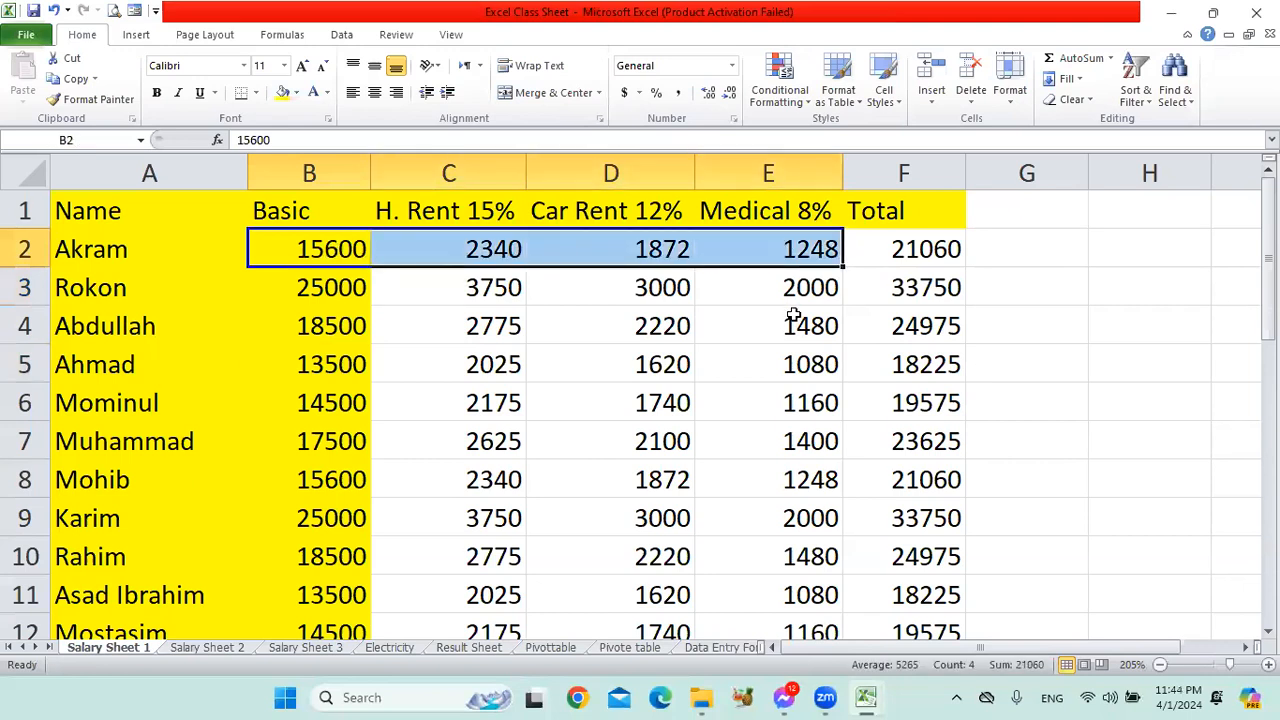
pyautogui.click(815, 287)
pyautogui.moveTo(309, 249); pyautogui.dragTo(790, 249)
pyautogui.click(818, 289)
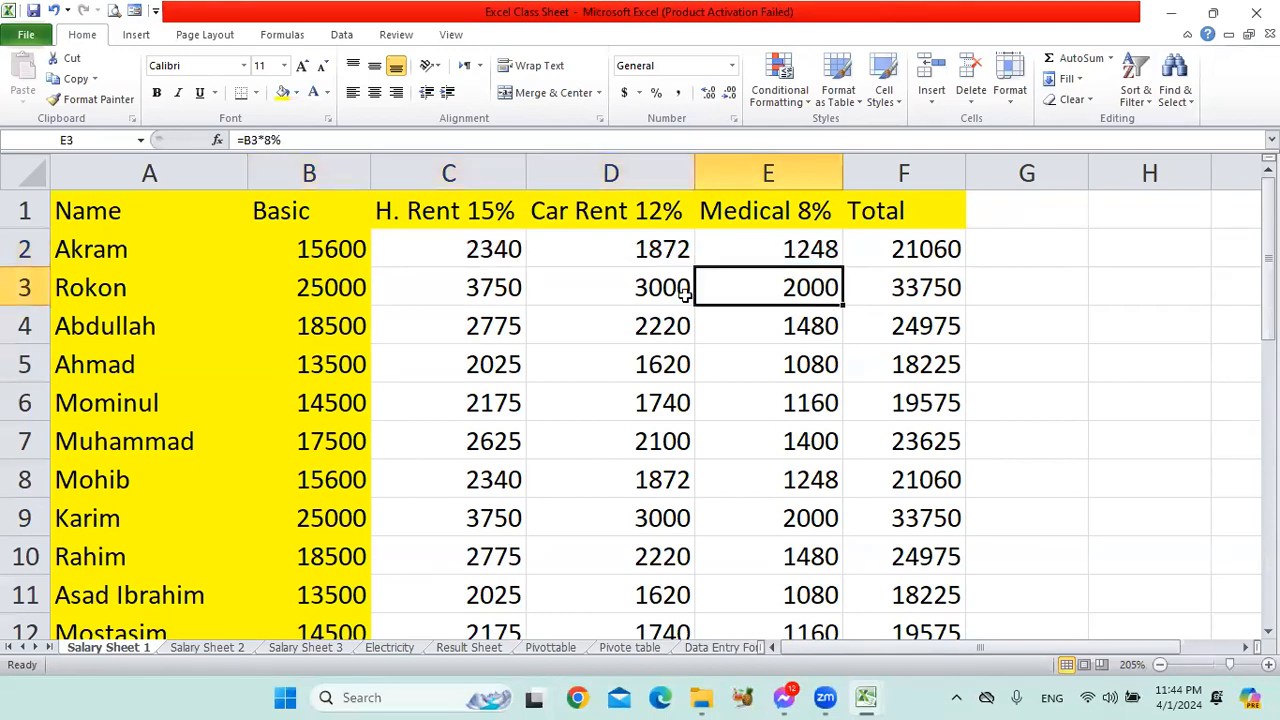
pyautogui.click(340, 252)
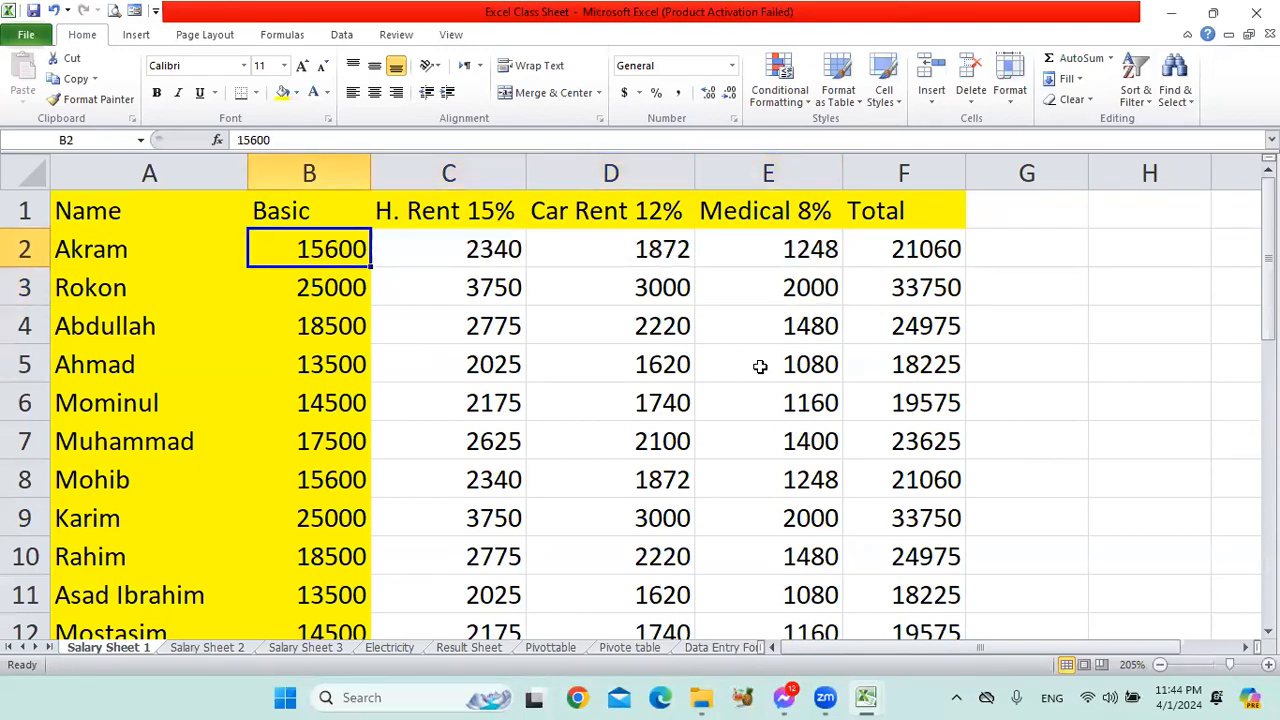
pyautogui.moveTo(150, 245); pyautogui.dragTo(835, 252)
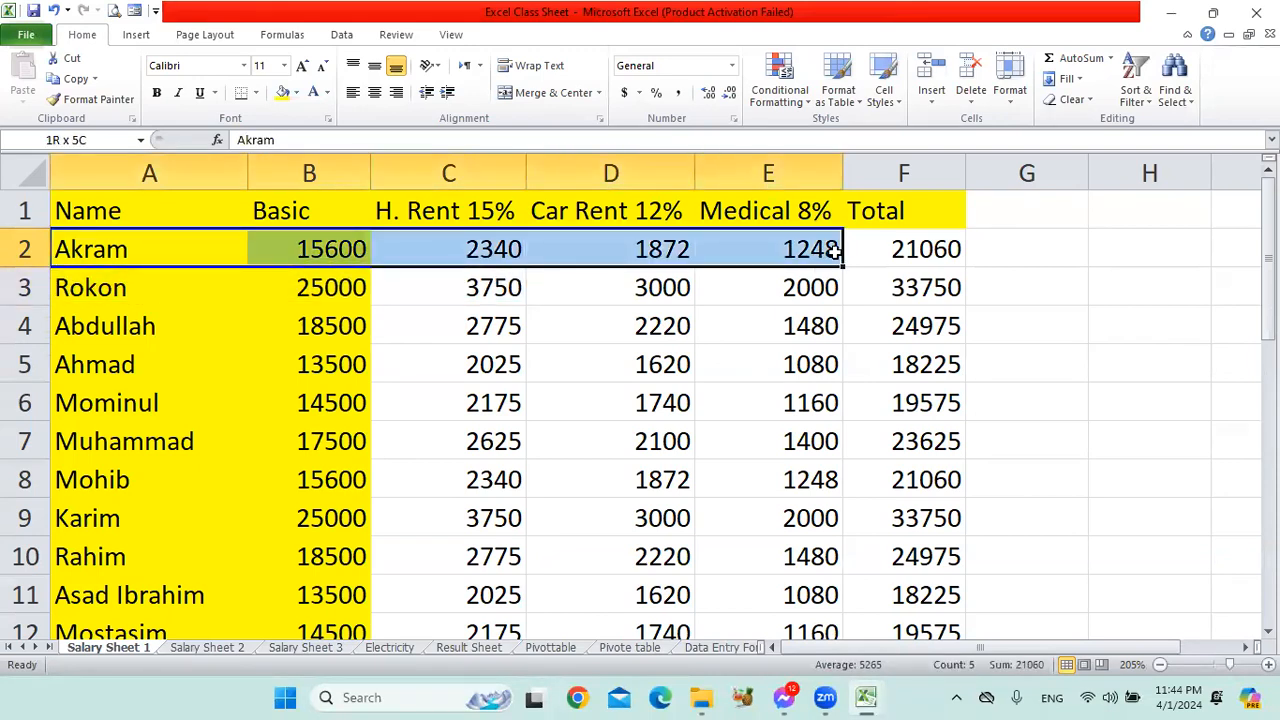
pyautogui.click(578, 347)
pyautogui.click(329, 249)
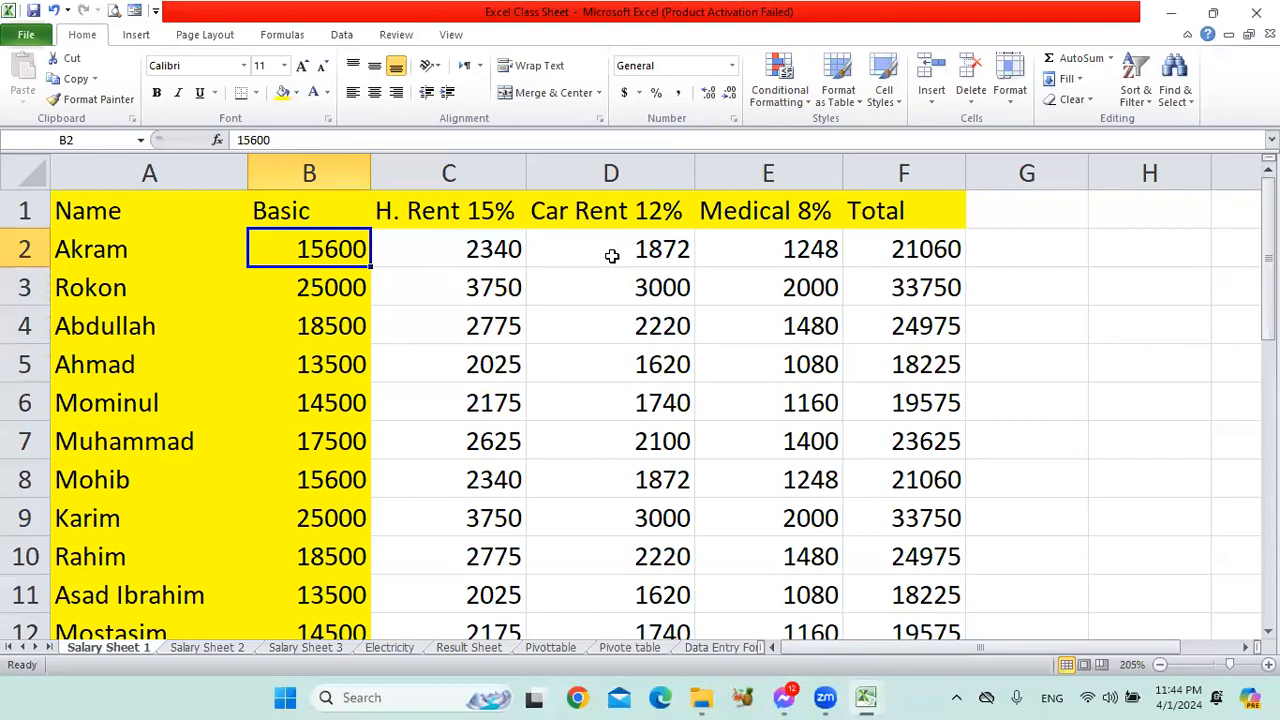
pyautogui.moveTo(445, 249); pyautogui.dragTo(784, 250)
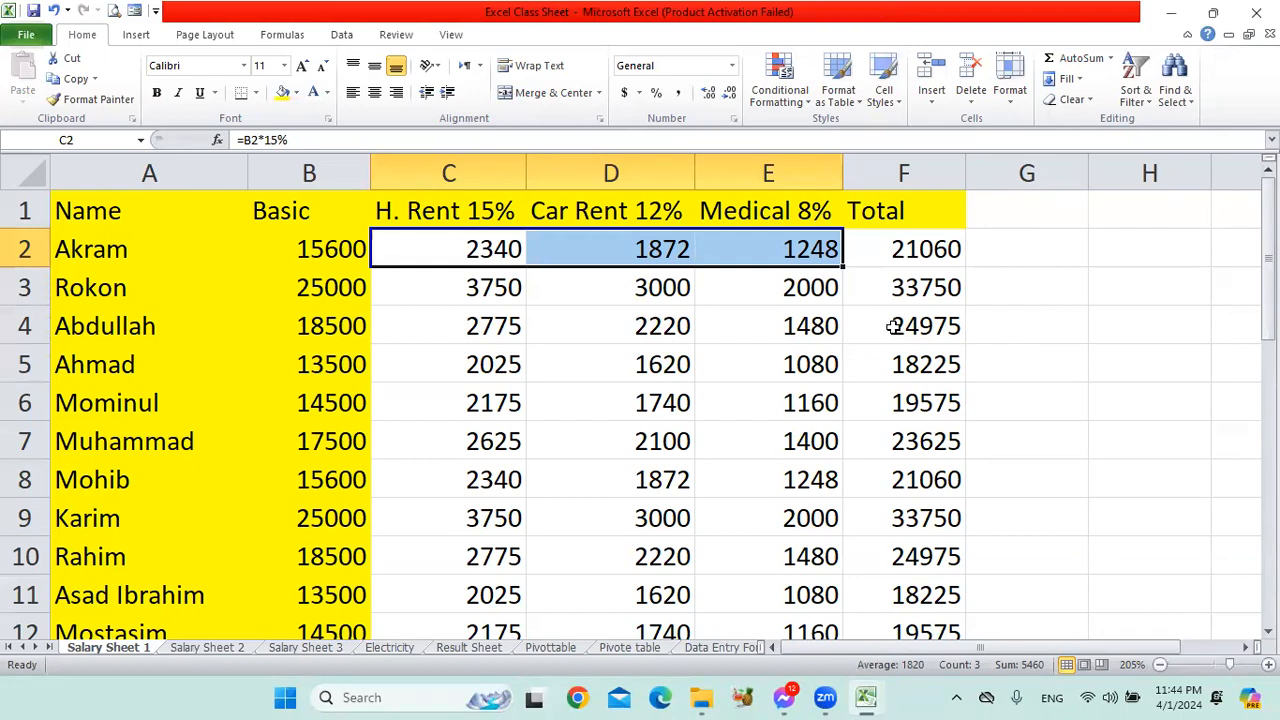
pyautogui.click(840, 291)
# Look over the salary table's header and employee rows across columns A to F.
pyautogui.click(138, 218)
pyautogui.moveTo(138, 218); pyautogui.dragTo(935, 532)
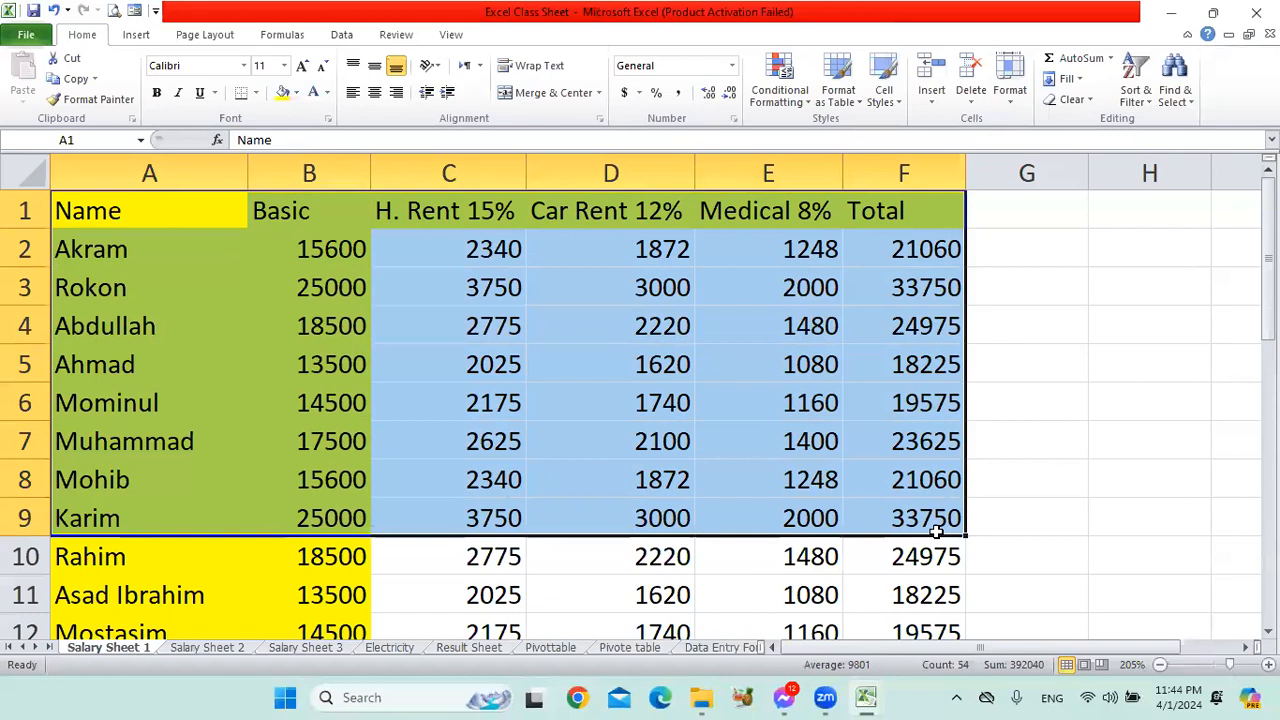
pyautogui.scroll(-2, 935, 532)
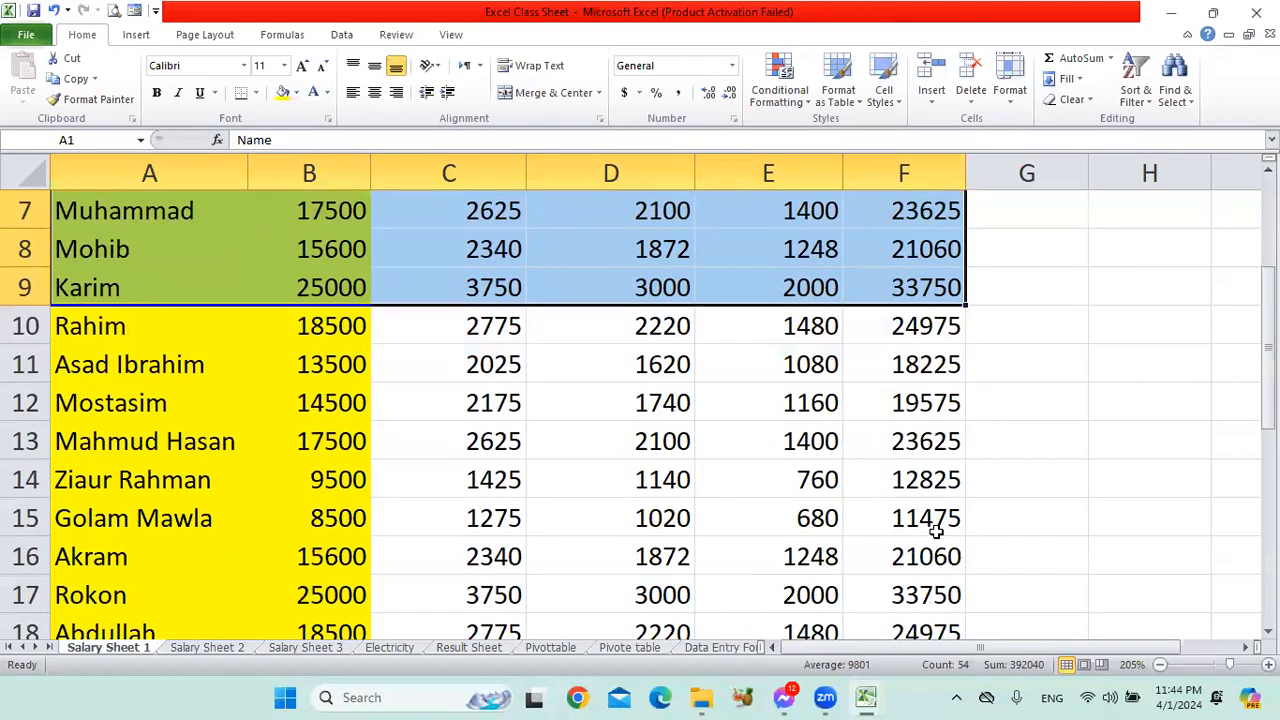
pyautogui.scroll(2, 935, 532)
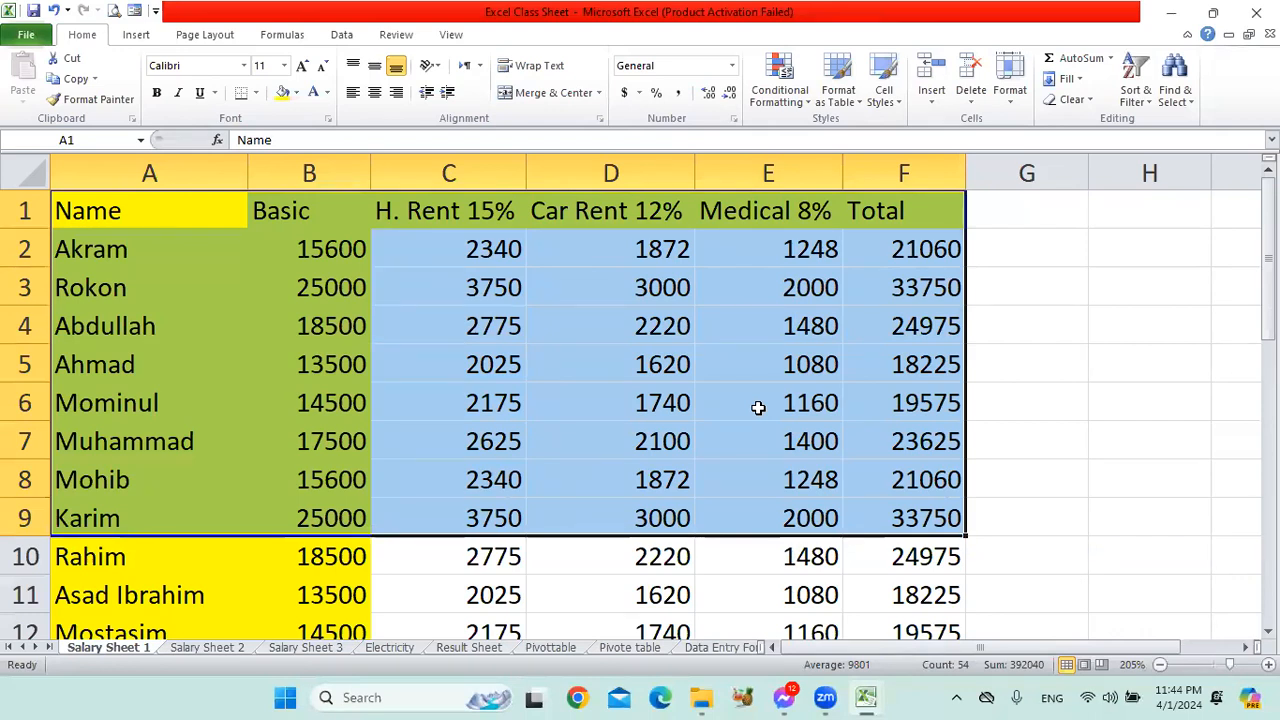
pyautogui.click(1030, 388)
pyautogui.moveTo(131, 215); pyautogui.dragTo(903, 590)
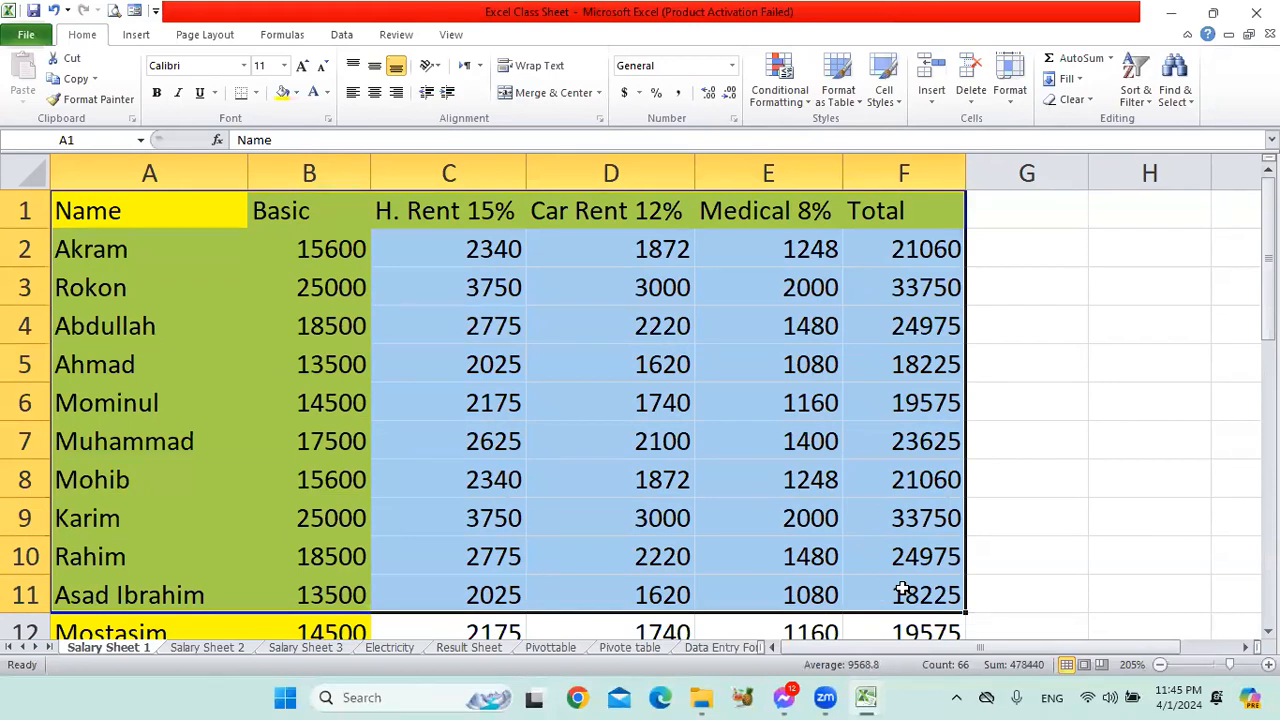
# Compare the sum of B2:E2 with the first employee's total and check the SUM formula in F2.
pyautogui.moveTo(329, 249); pyautogui.dragTo(826, 232)
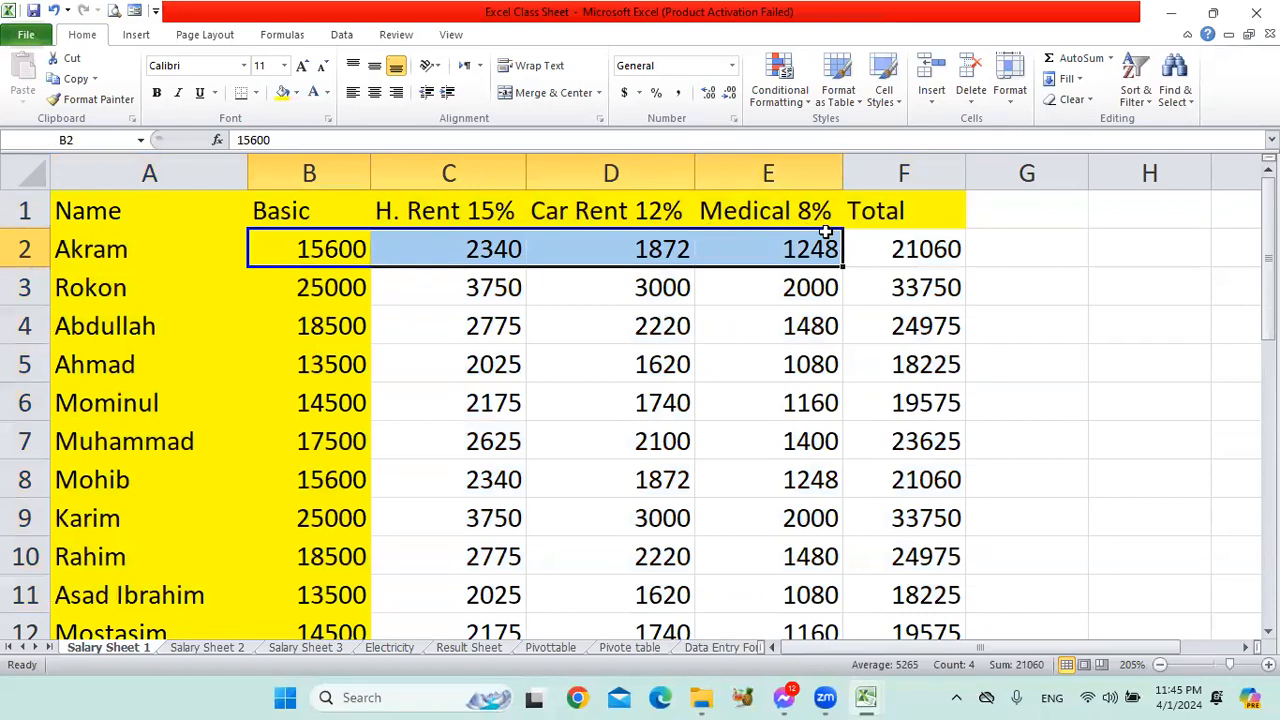
pyautogui.click(571, 325)
pyautogui.click(940, 255)
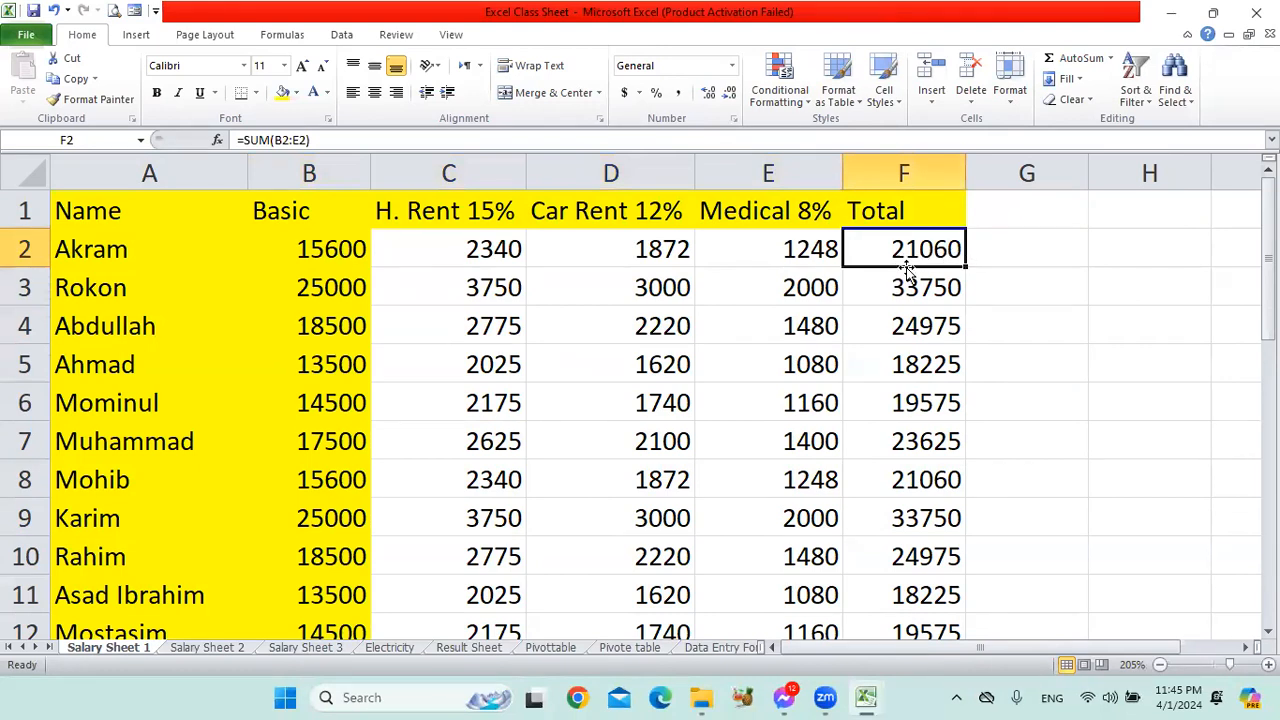
pyautogui.click(1033, 220)
pyautogui.moveTo(1033, 220); pyautogui.dragTo(1037, 523)
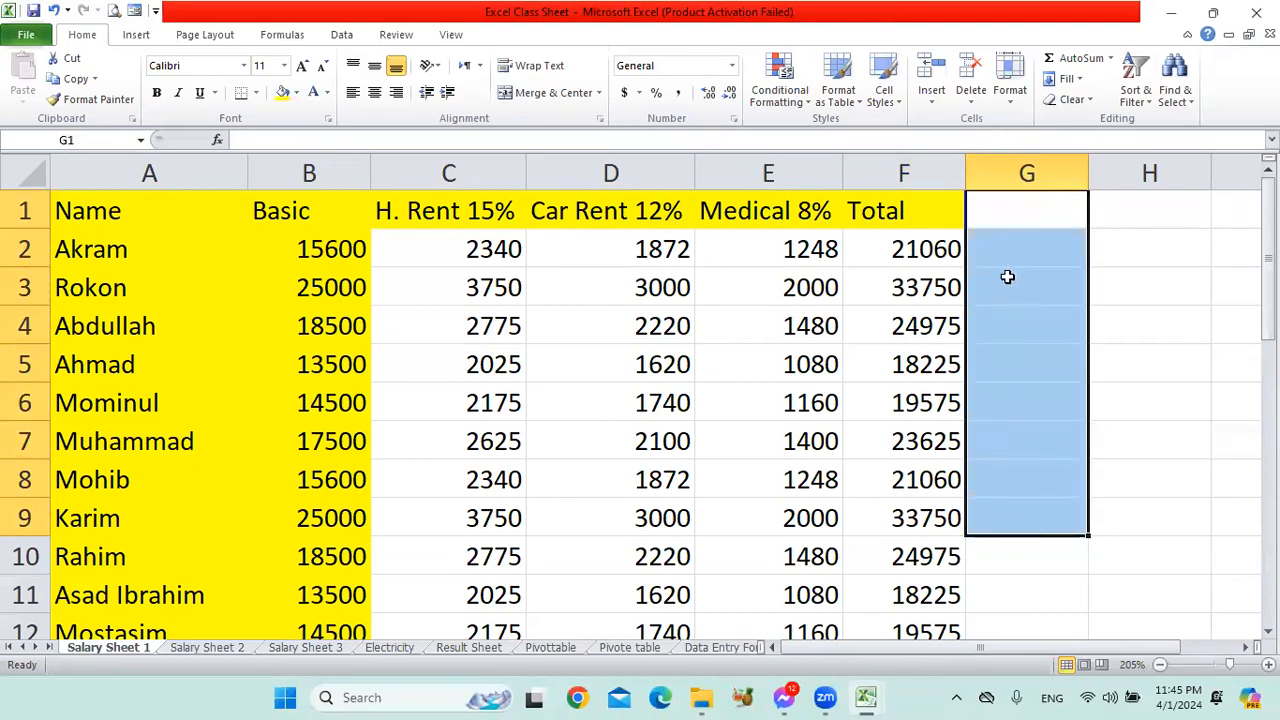
pyautogui.click(1037, 249)
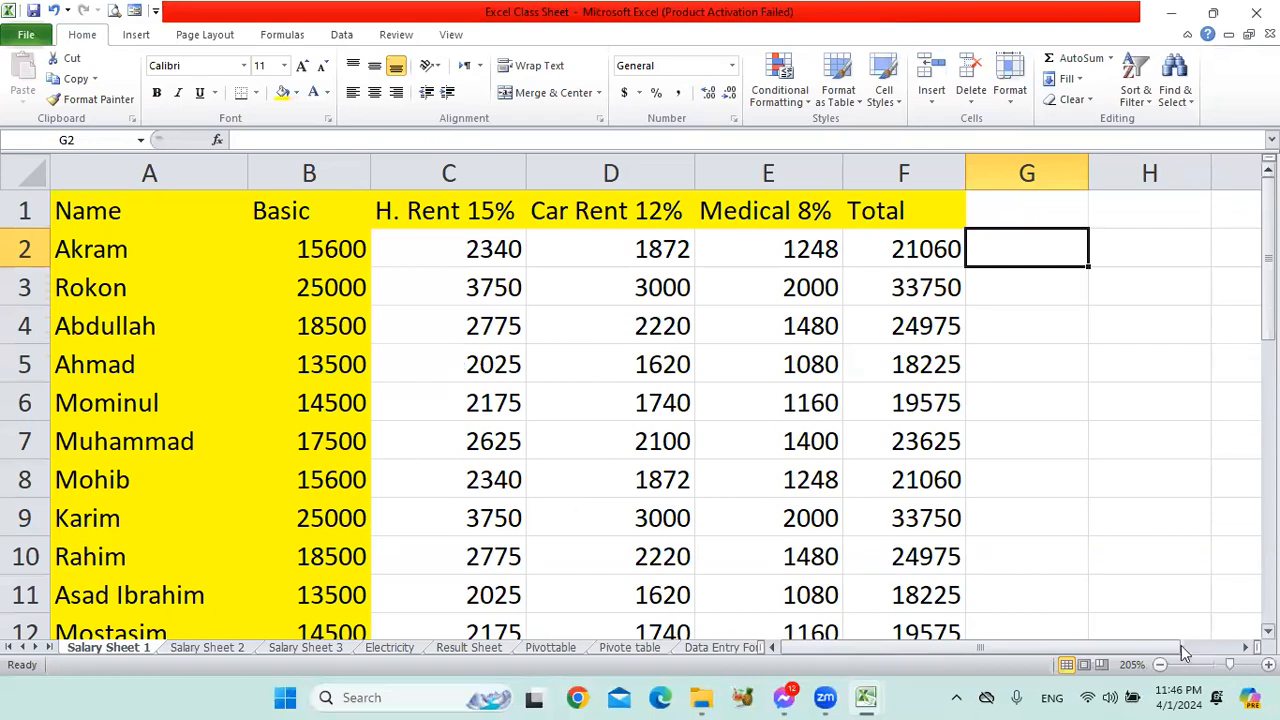
pyautogui.click(1213, 655)
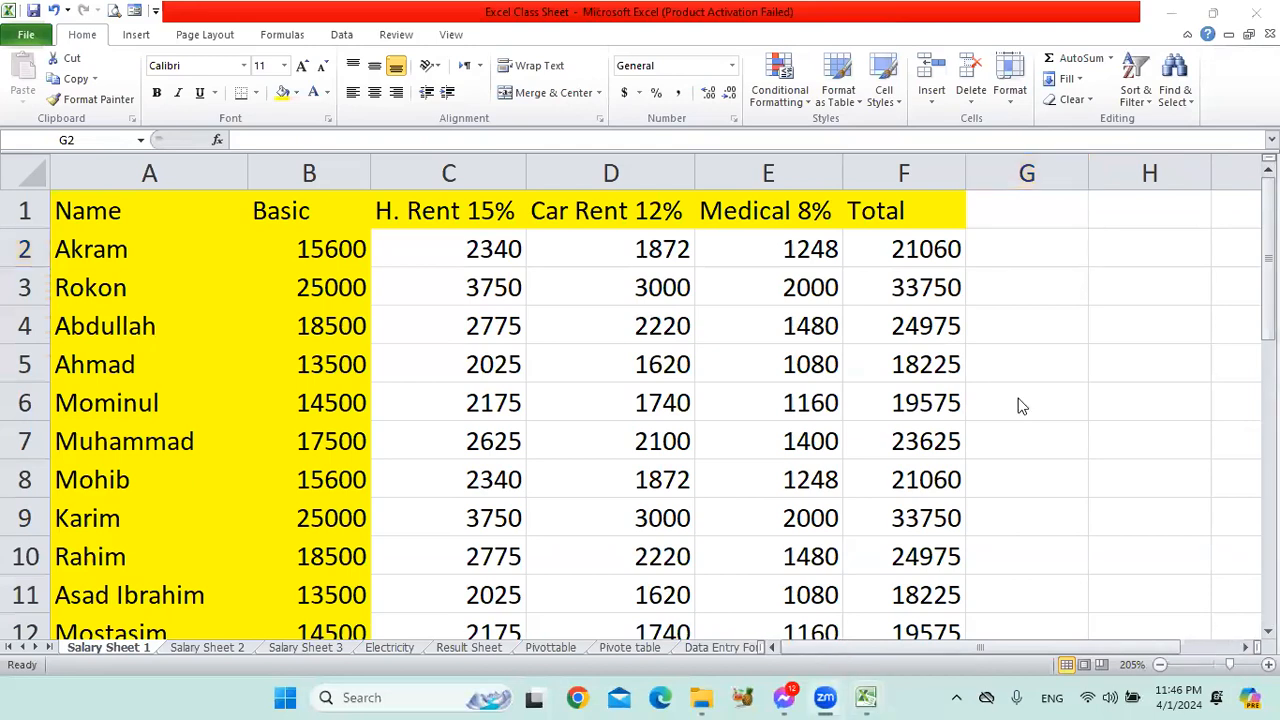